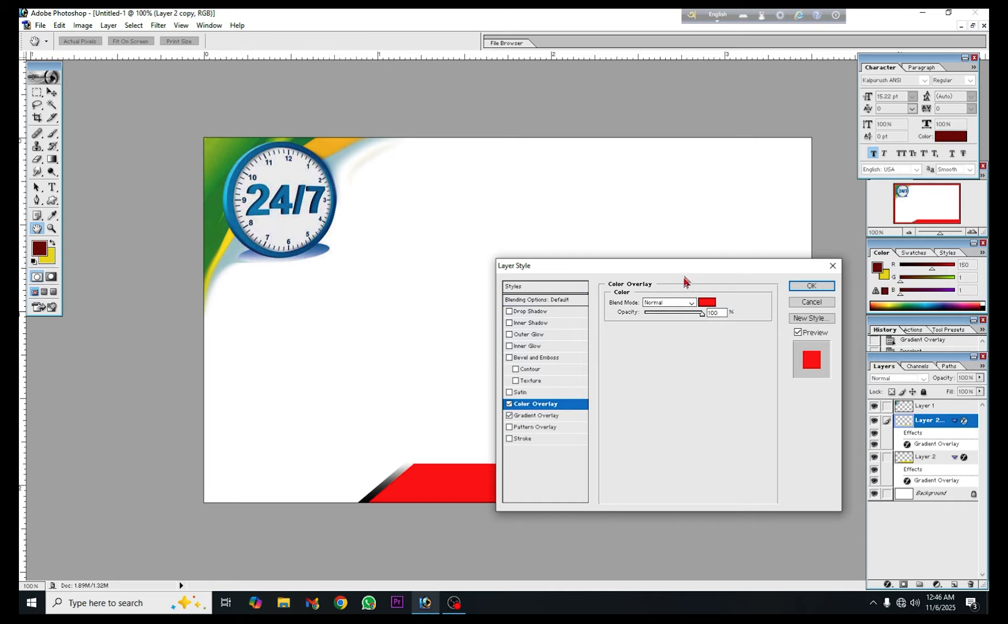
Apply the red Color Overlay in Normal mode at 100% opacity to the Layer 2 copy bar
left_click_drag(687, 269, 688, 220)
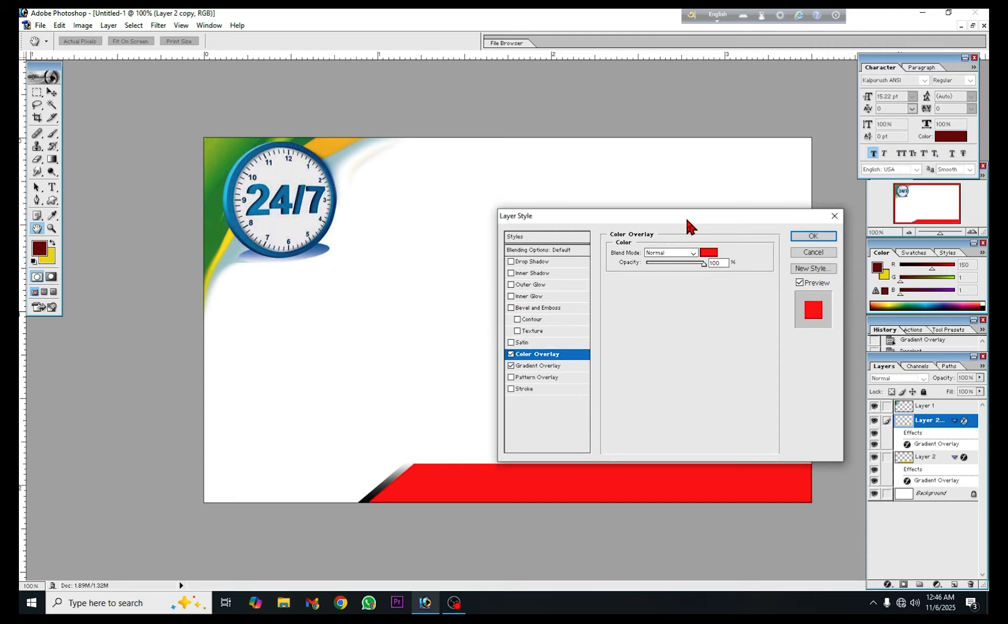
left_click(798, 237)
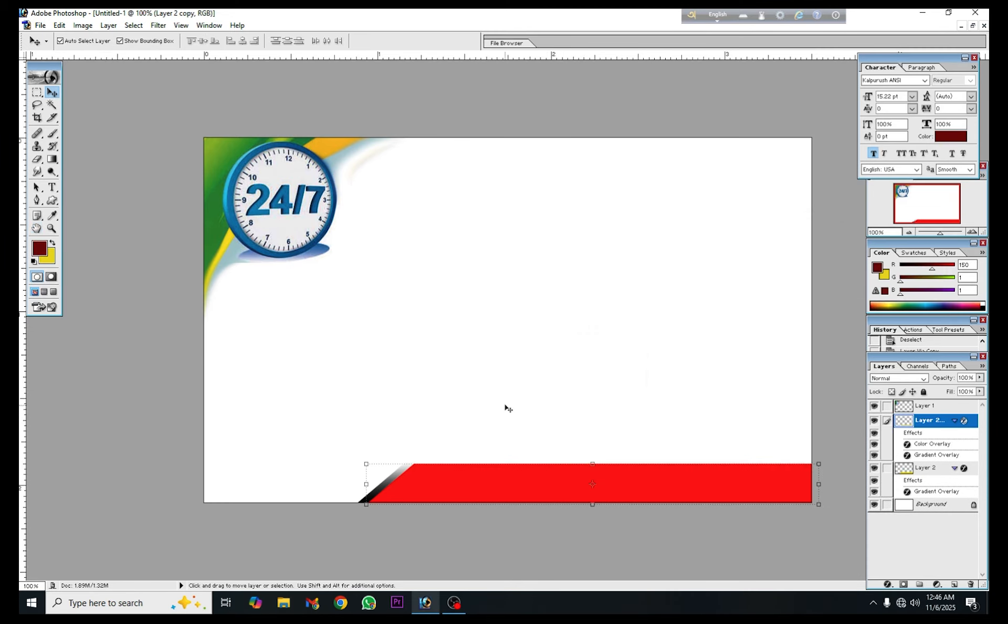
left_click(508, 409)
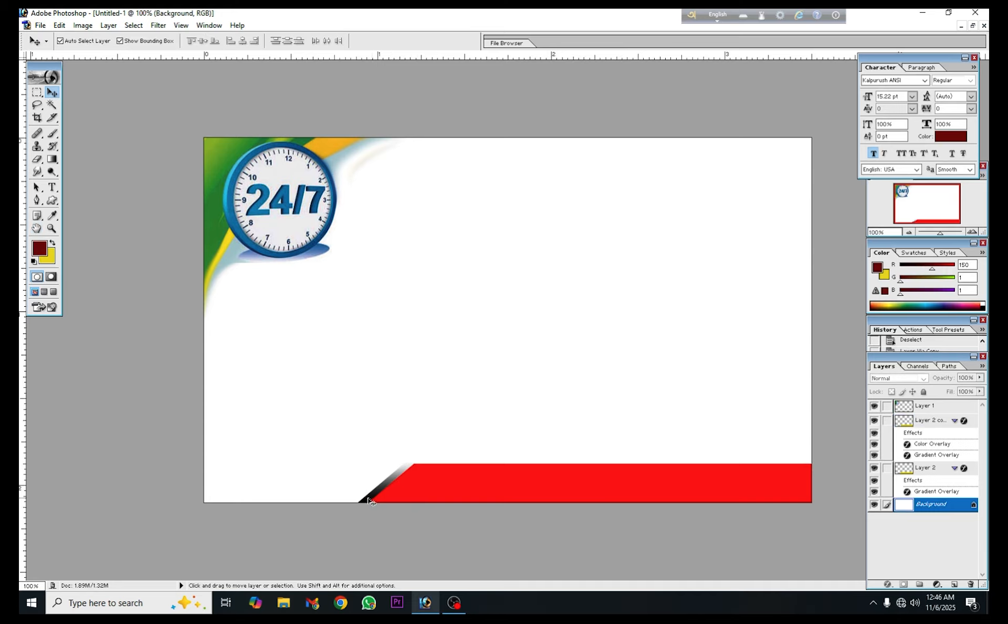
Change Layer 2's Gradient Overlay to the Red, Green preset, then deselect the bar layer
left_click(928, 471)
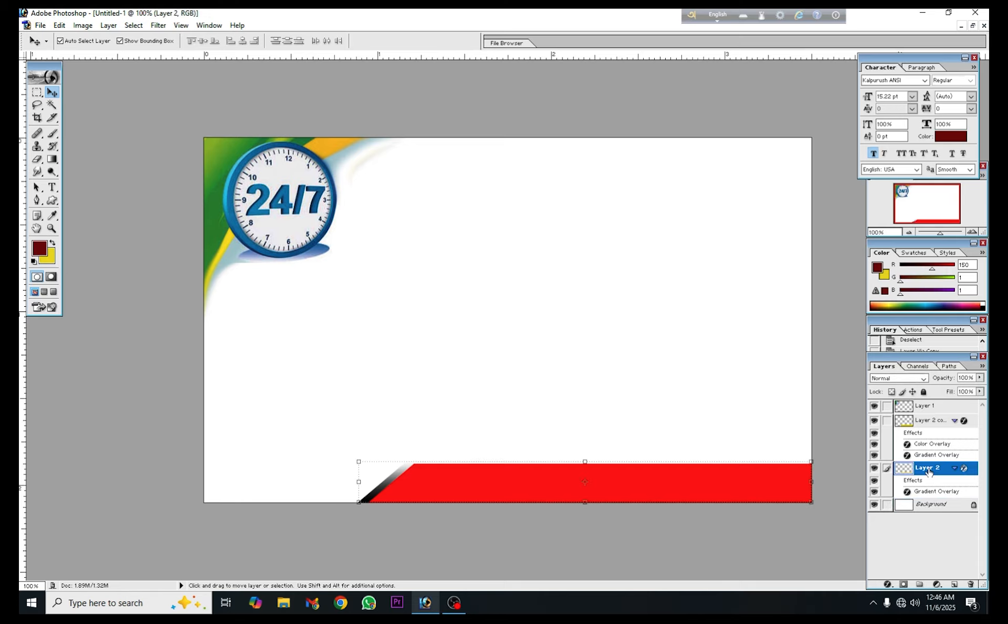
double_click(964, 468)
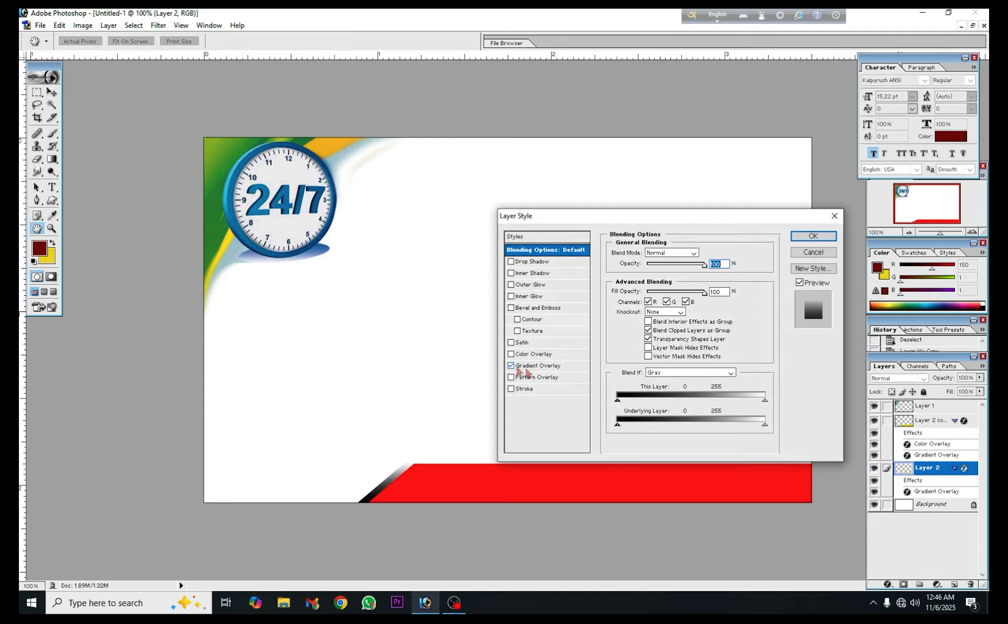
left_click(540, 366)
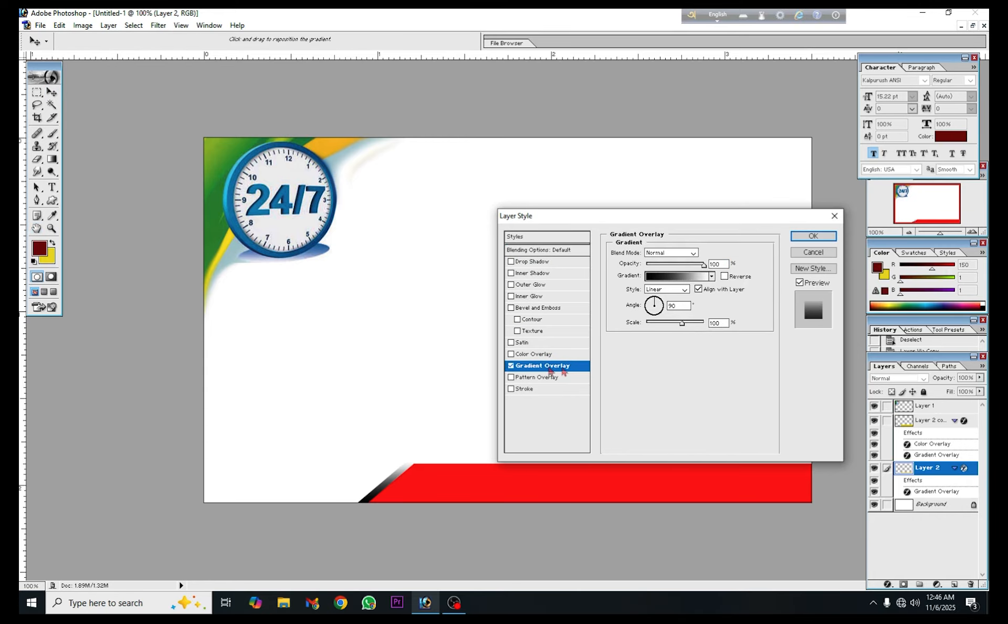
left_click(670, 276)
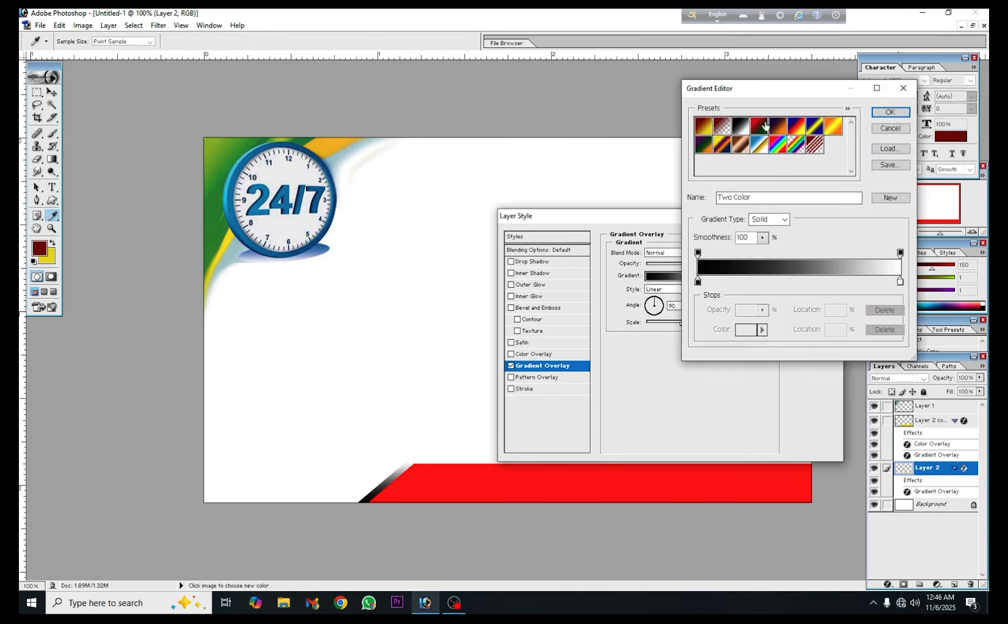
left_click(765, 125)
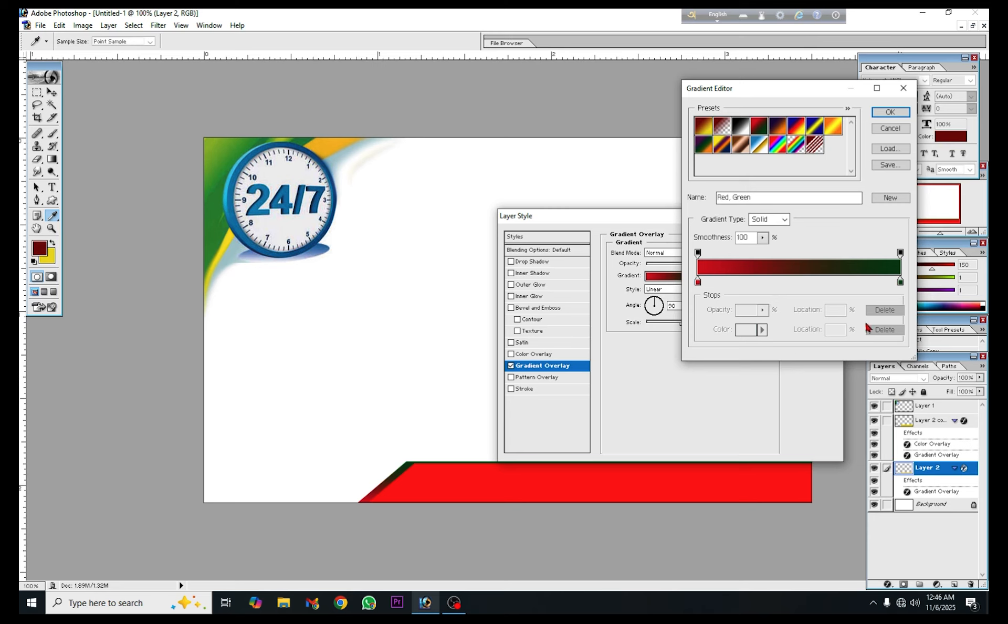
left_click(890, 111)
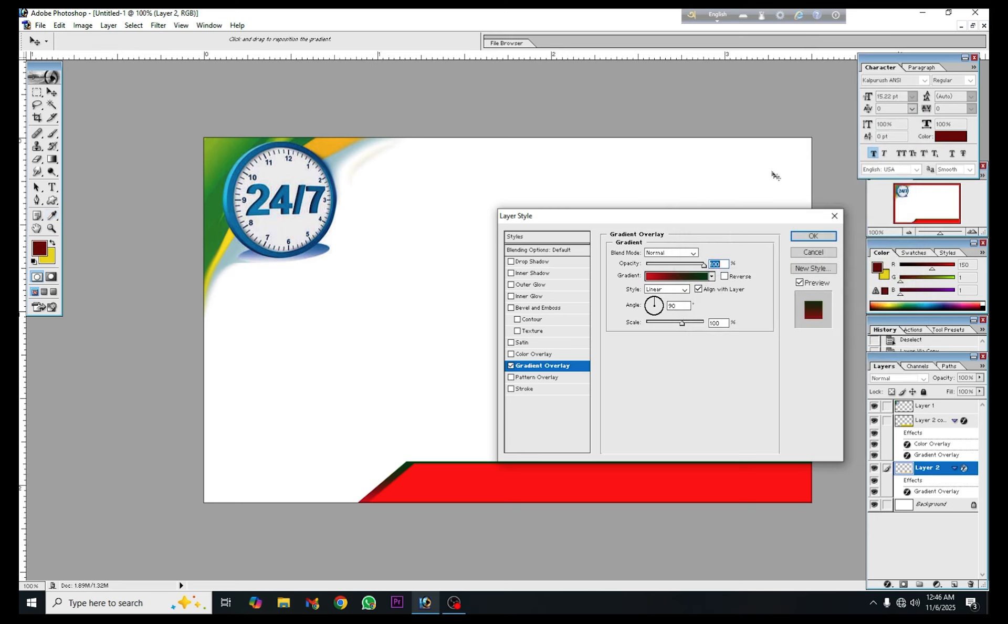
left_click(812, 236)
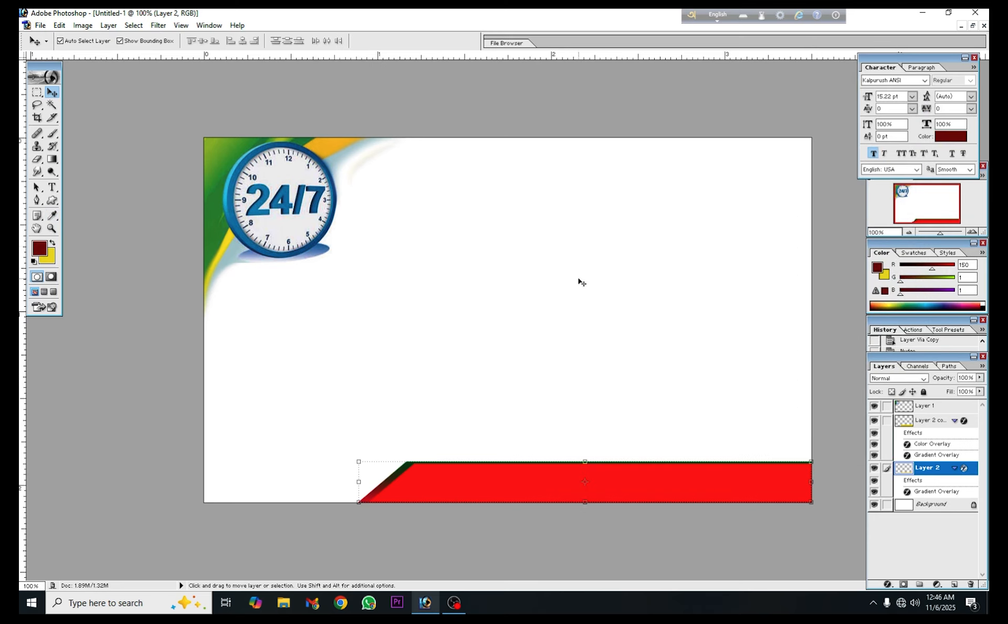
left_click(587, 335)
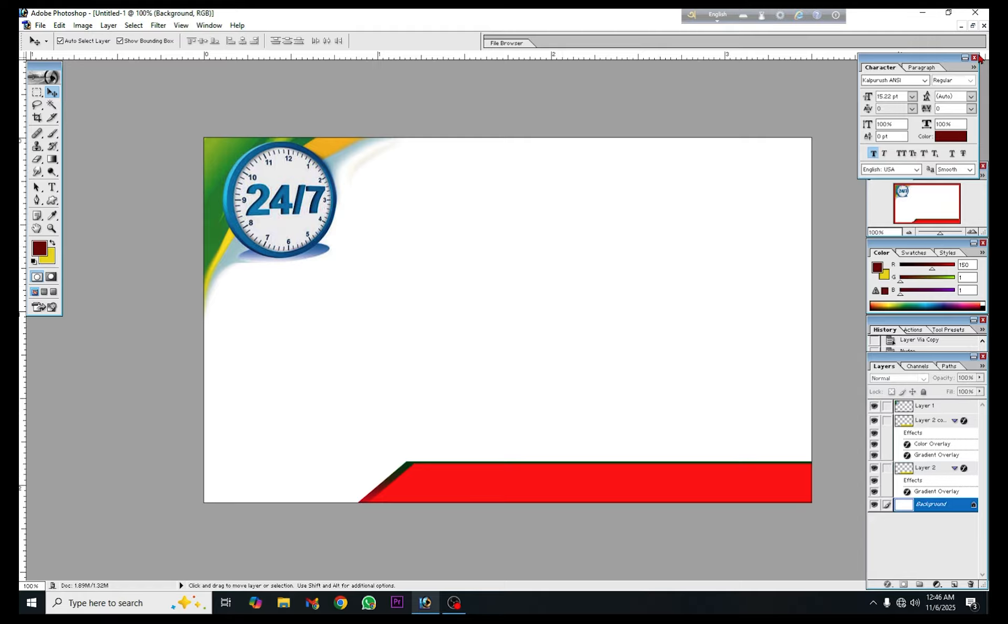
Copy the Bengali address text from Toto Vara ( Digital10).psd onto the bar in Untitled-1 and bring it forward above both bar layers
left_click(973, 26)
left_click(112, 441)
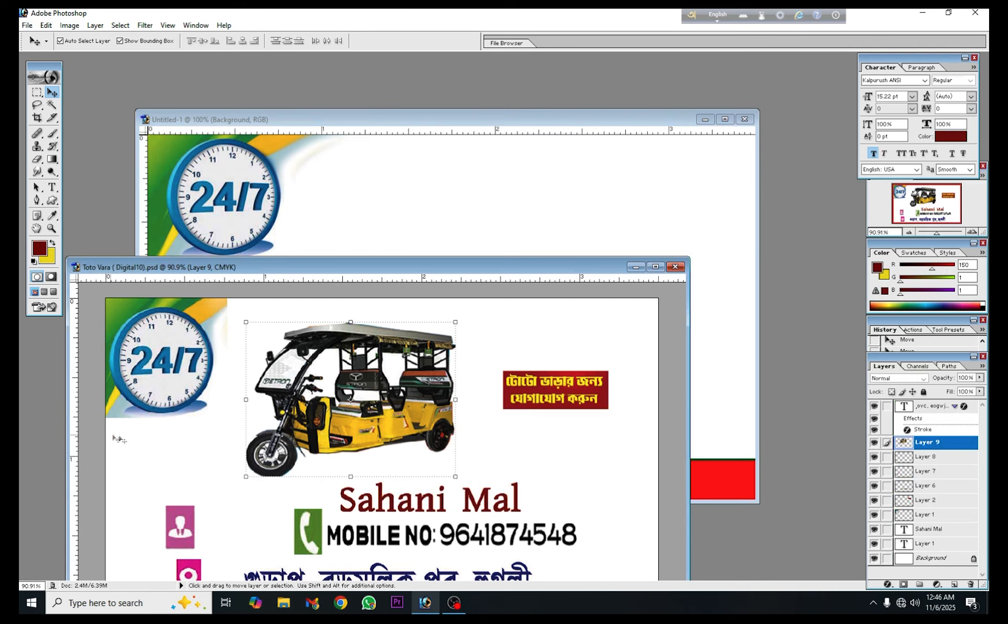
left_click_drag(397, 273, 257, 137)
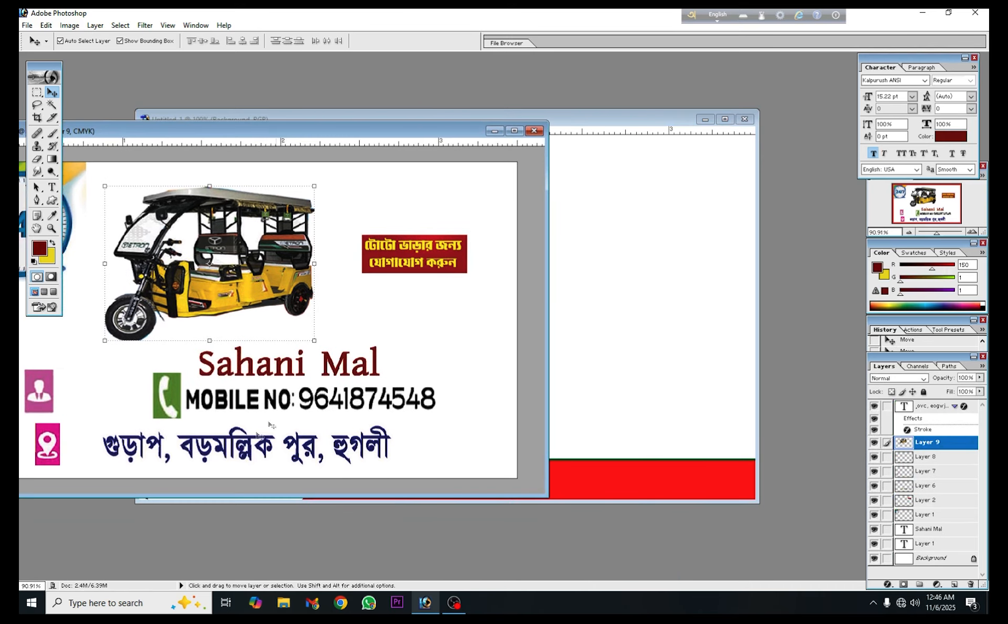
left_click(141, 450)
left_click(140, 450)
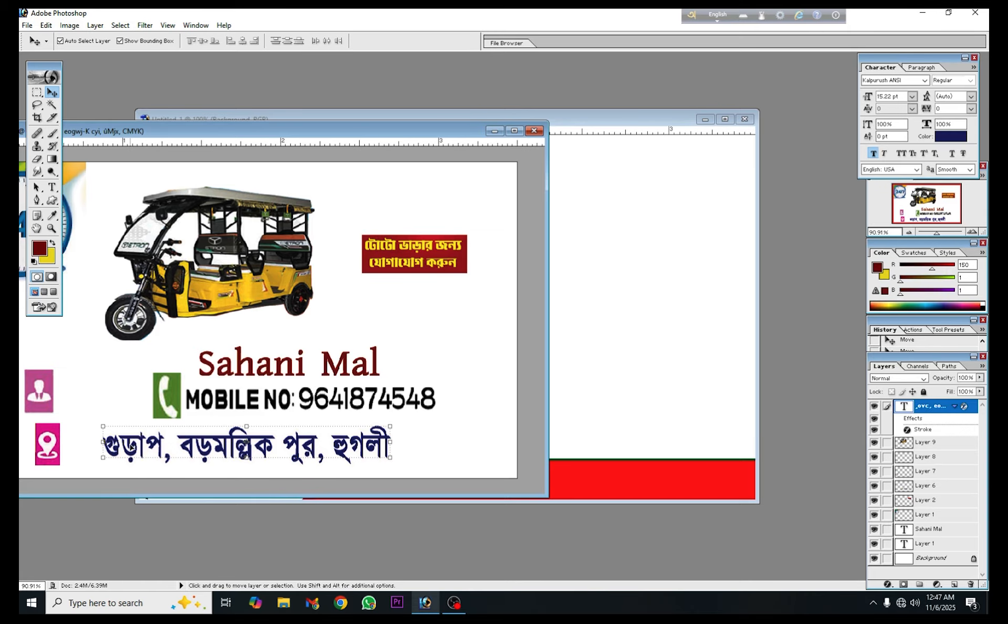
left_click_drag(223, 449, 607, 483)
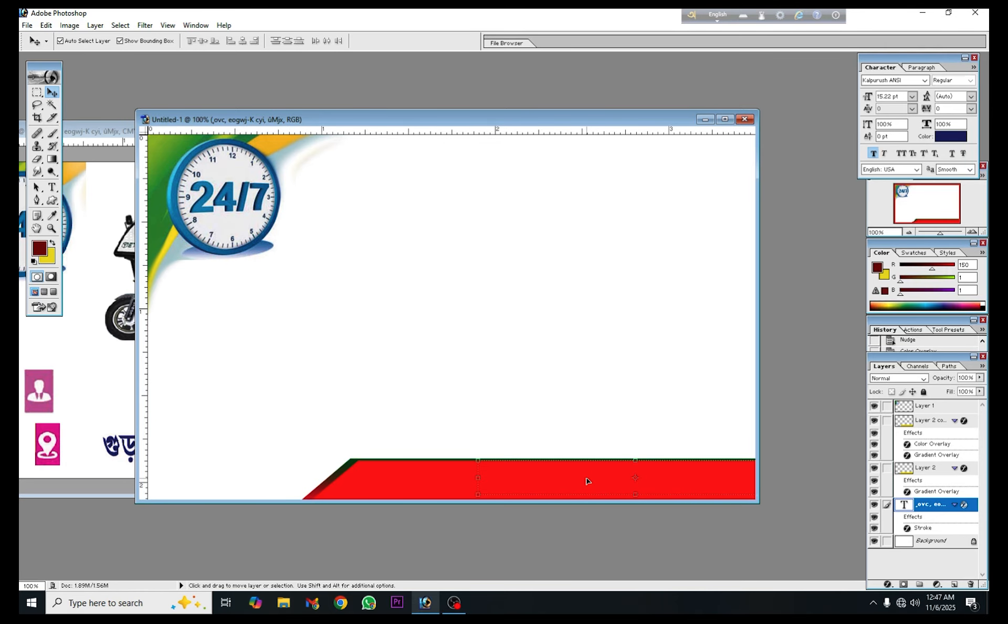
key("ctrl+bracketright")
key("ctrl+bracketright")
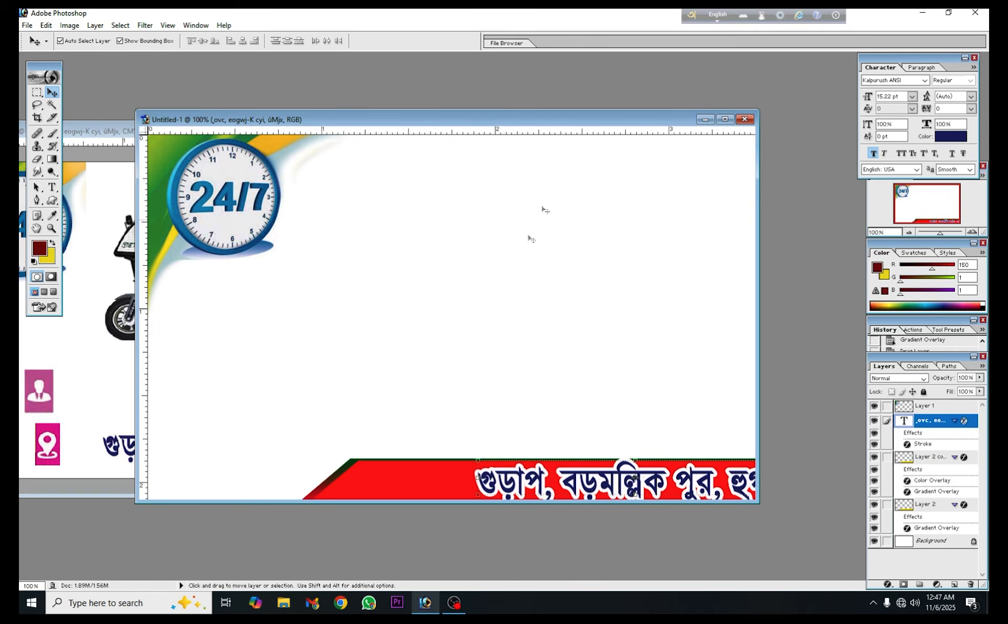
Fit the address text inside the red bar at 98.2% width and 74.6% height, nudging it slightly up and right
left_click(726, 119)
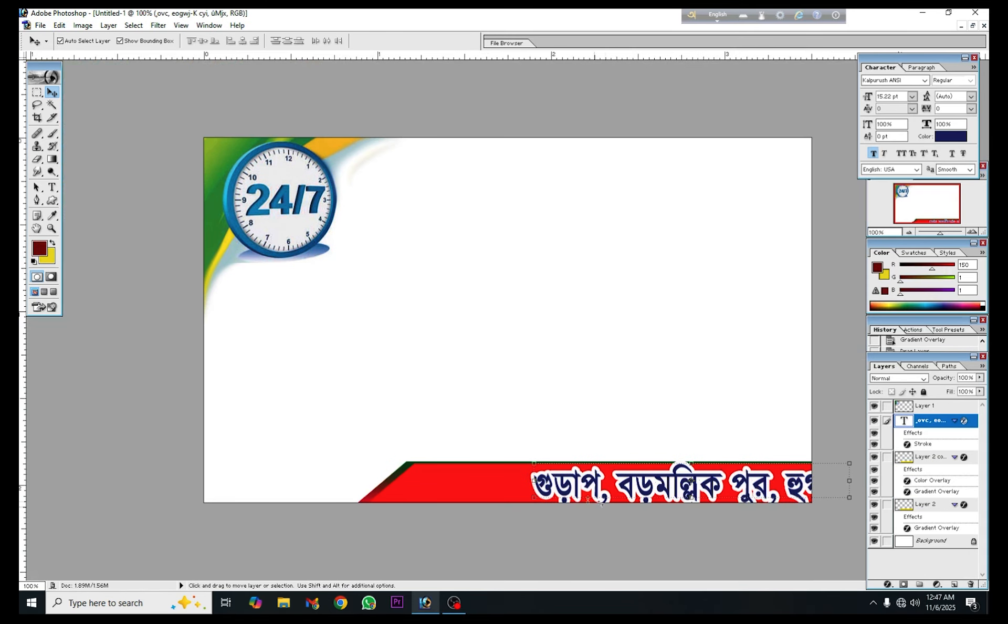
left_click_drag(564, 494, 435, 462)
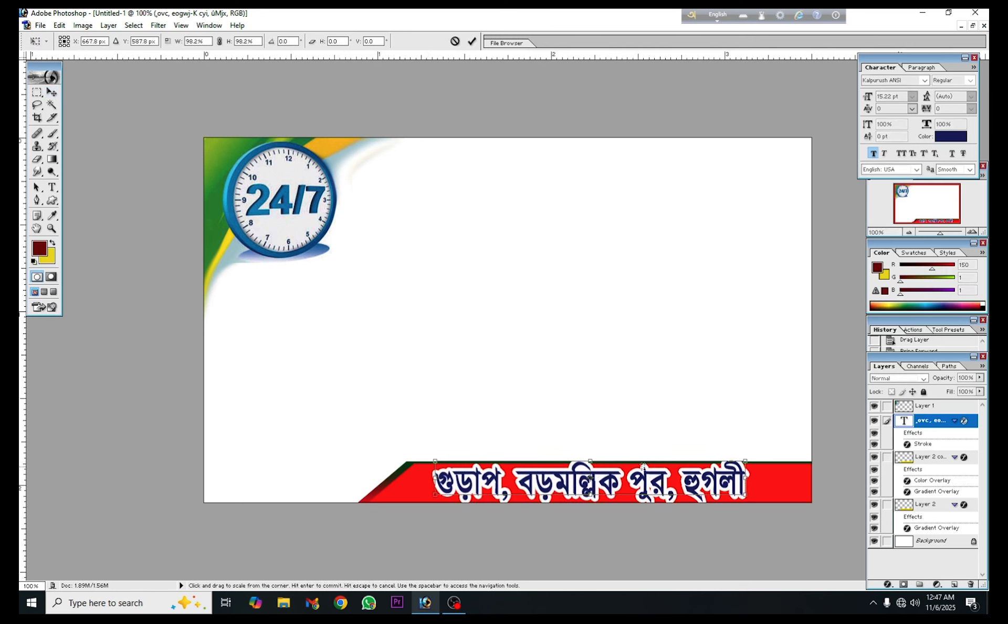
left_click_drag(615, 461, 617, 469)
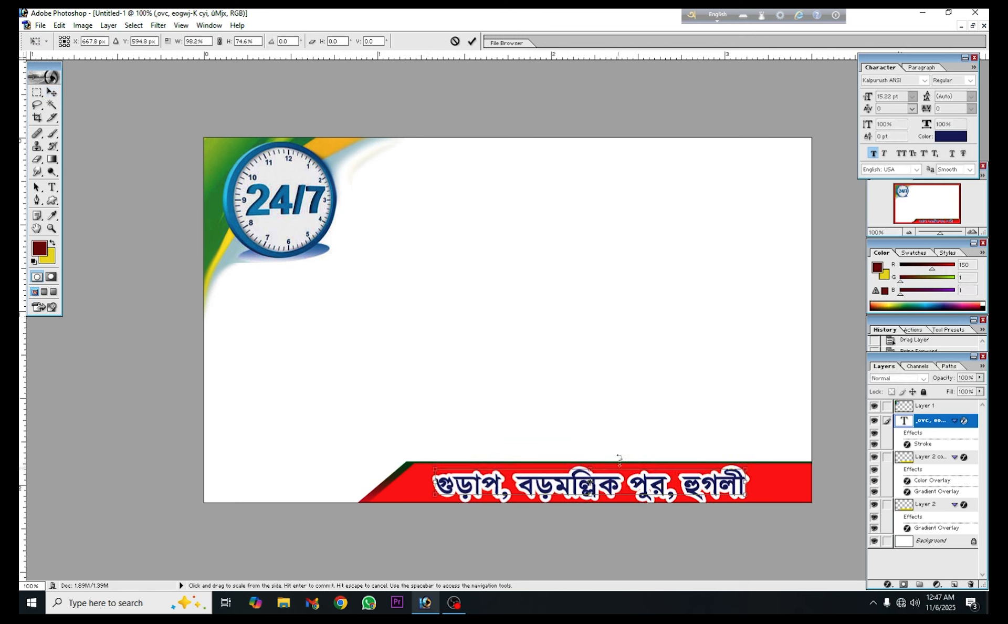
left_click(471, 41)
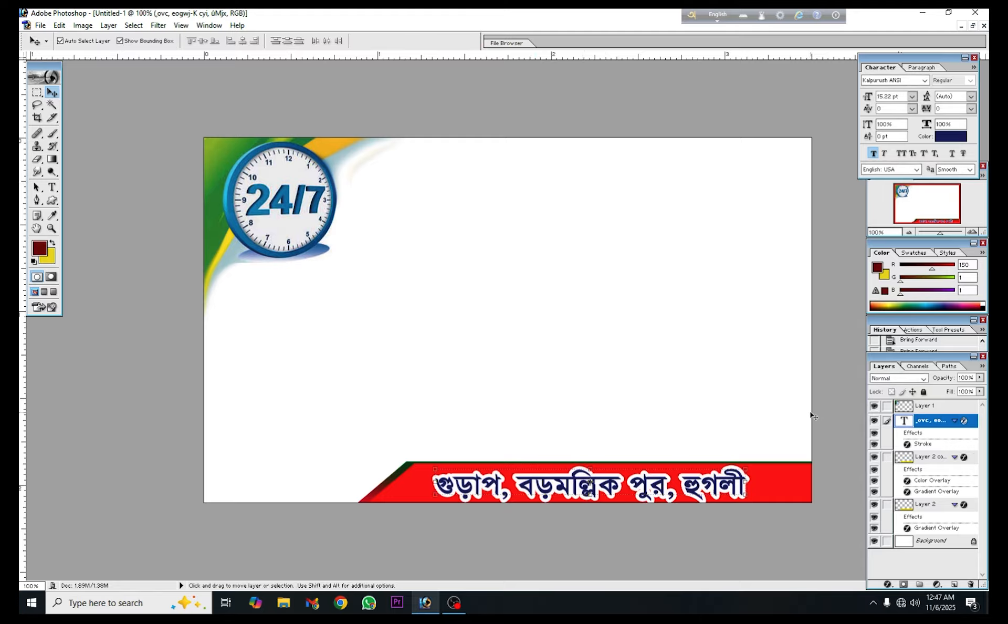
key("Up")
key("Up")
key("Up")
key("Up")
key("Right")
key("Right")
key("Right")
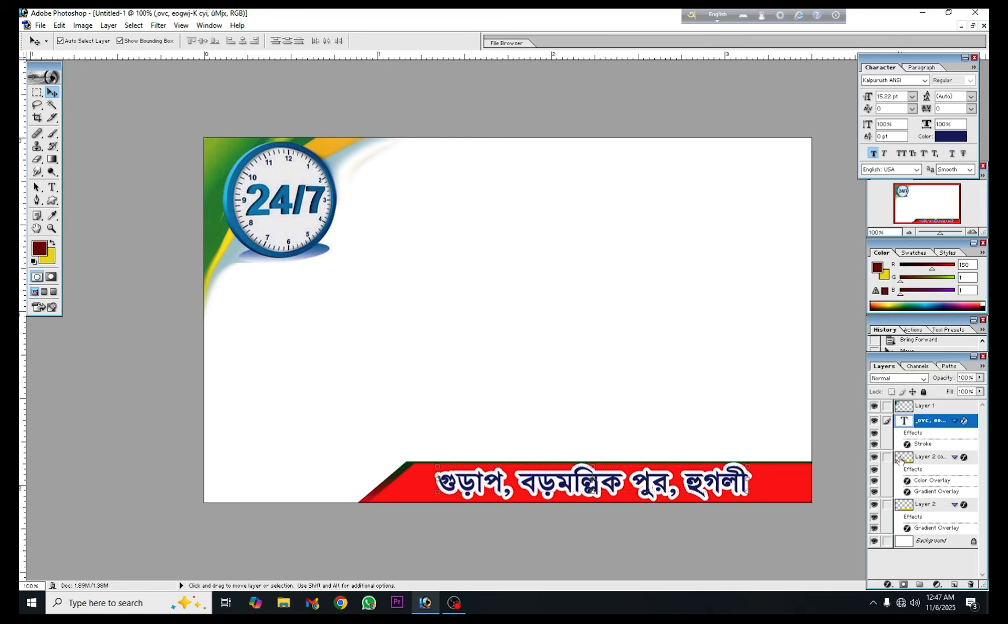
Turn off the Stroke effect on the address text layer
double_click(971, 422)
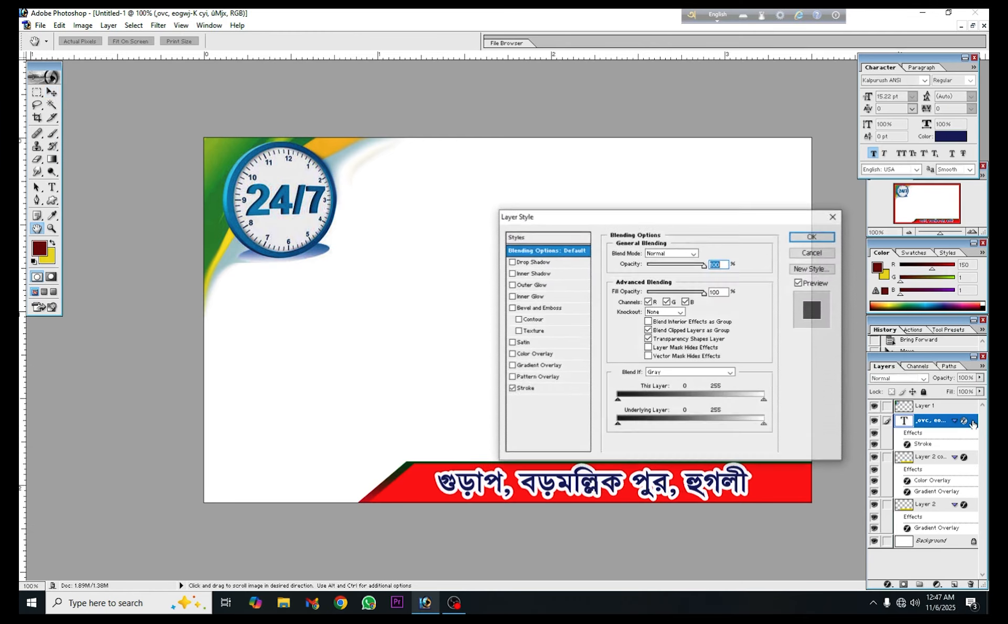
left_click(511, 389)
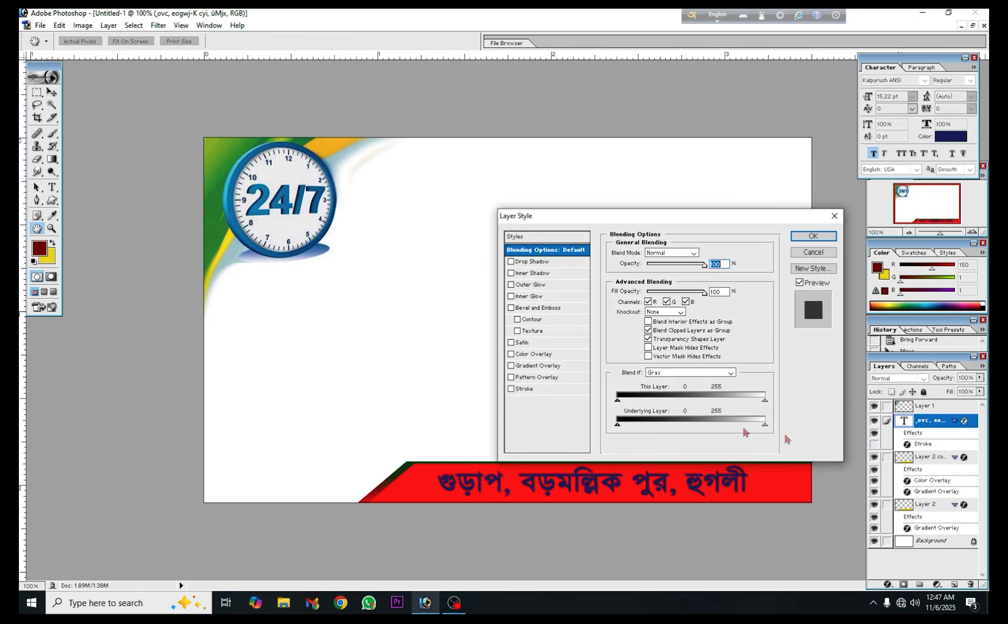
left_click(813, 237)
key("v")
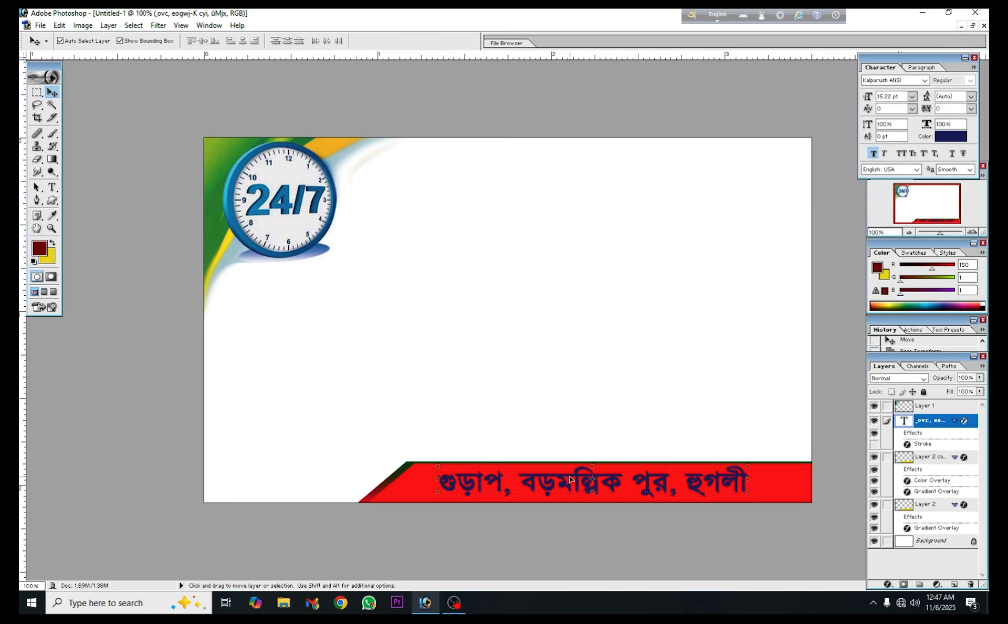
Recolour the address text turquoise (#08F4D5) and move it towards the right end of the red bar
left_click(951, 136)
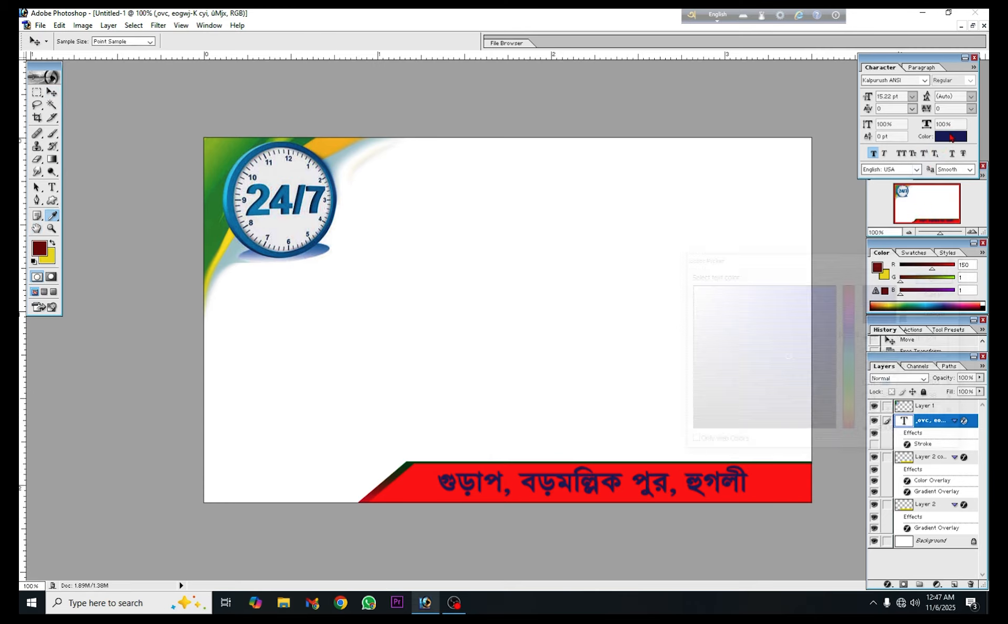
left_click(850, 362)
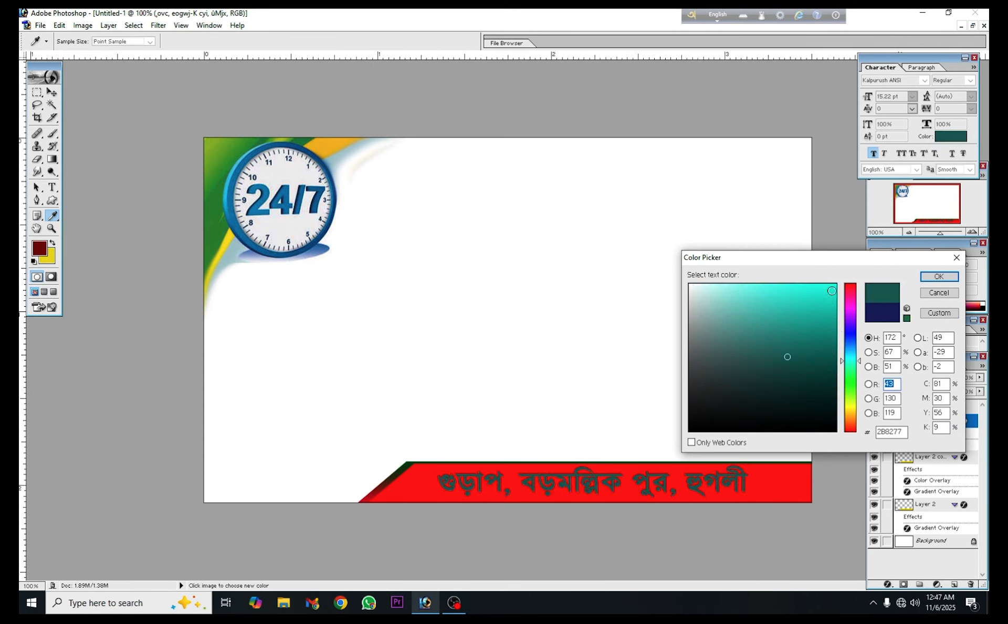
left_click(832, 290)
left_click(946, 280)
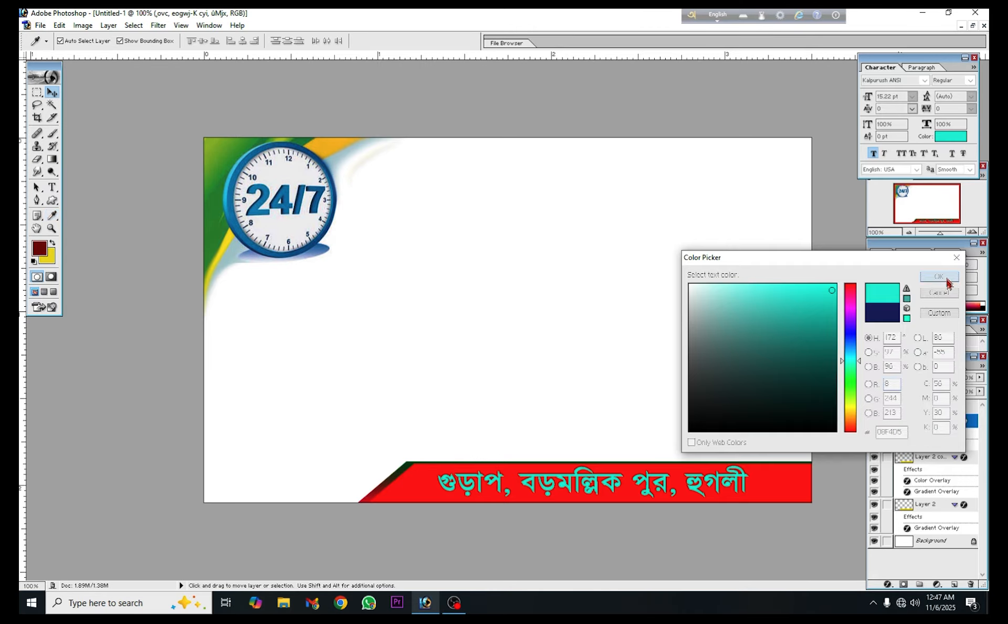
left_click_drag(720, 478, 764, 481)
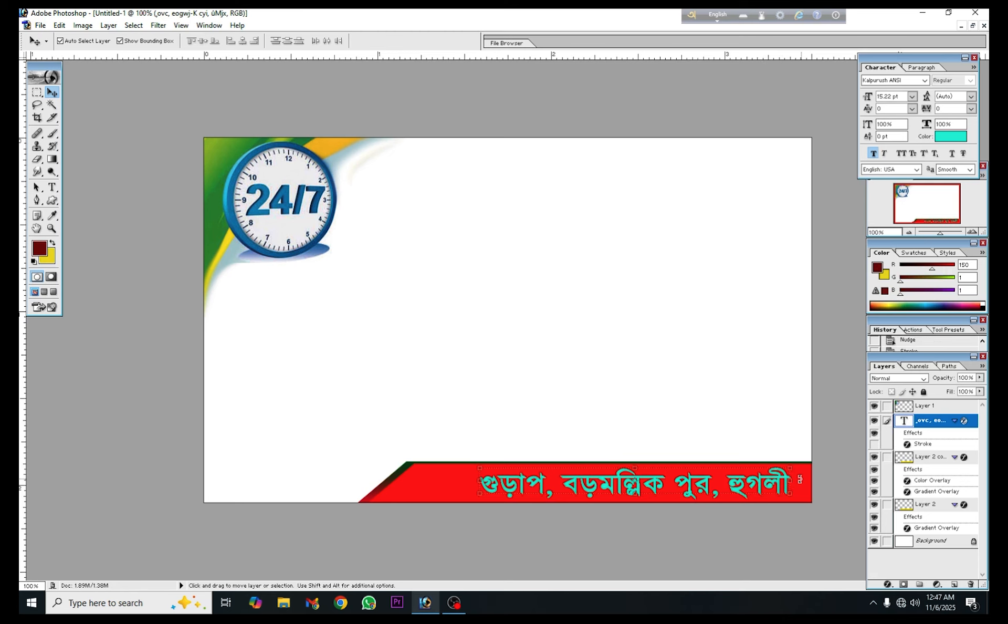
left_click(471, 407)
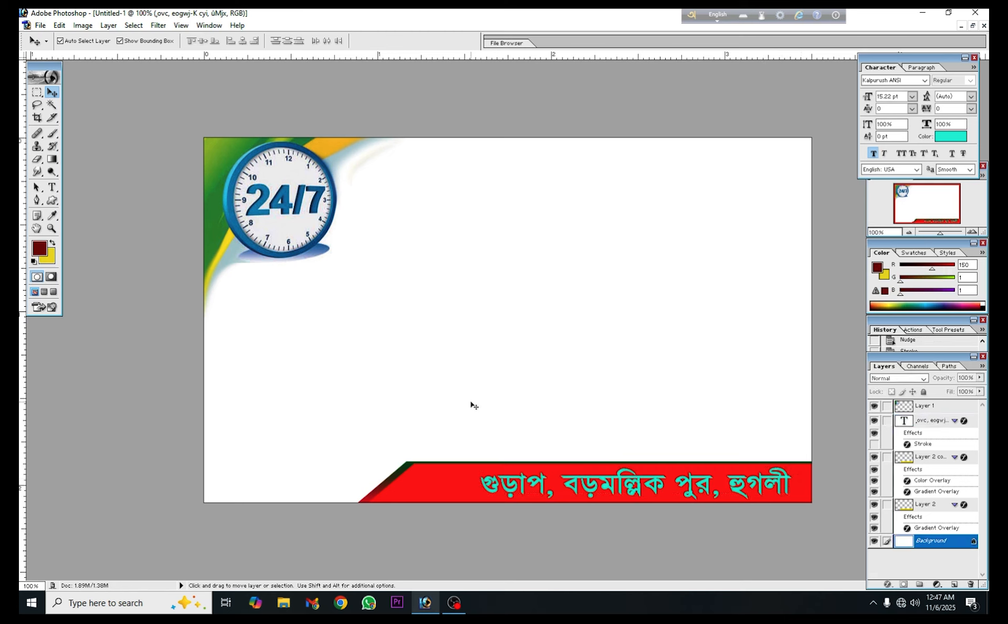
Link Layer 2 with Layer 2 copy and shorten both bars from their slanted left end to 88.9% width
left_click(443, 486)
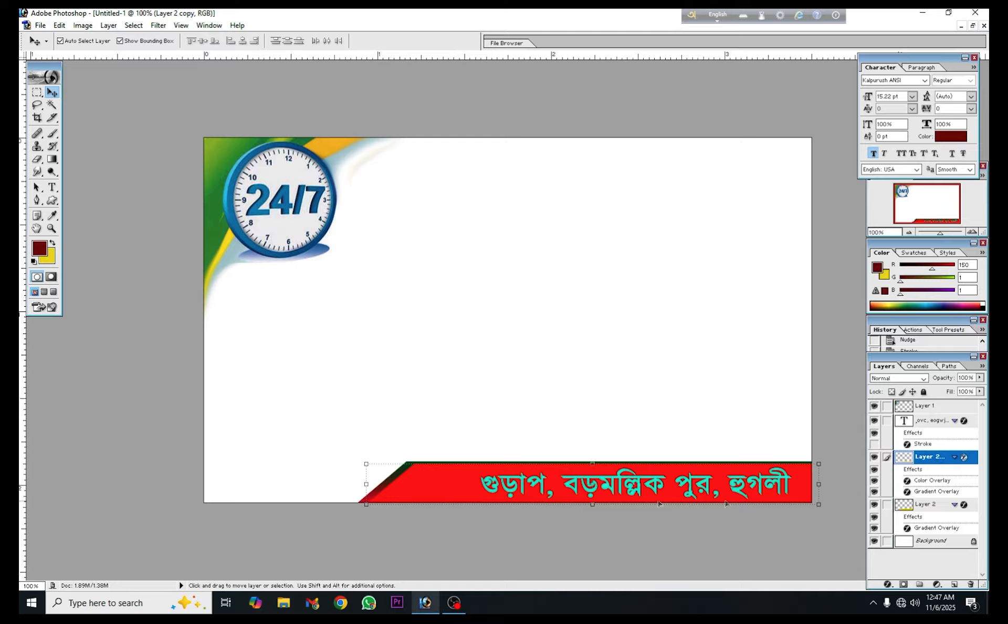
left_click(886, 505)
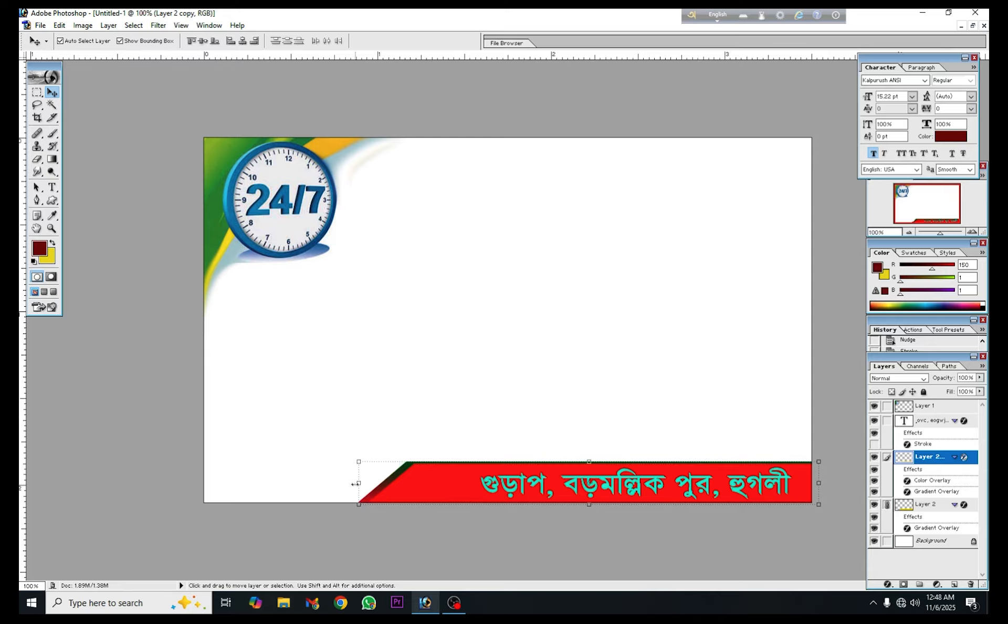
left_click_drag(354, 483, 405, 495)
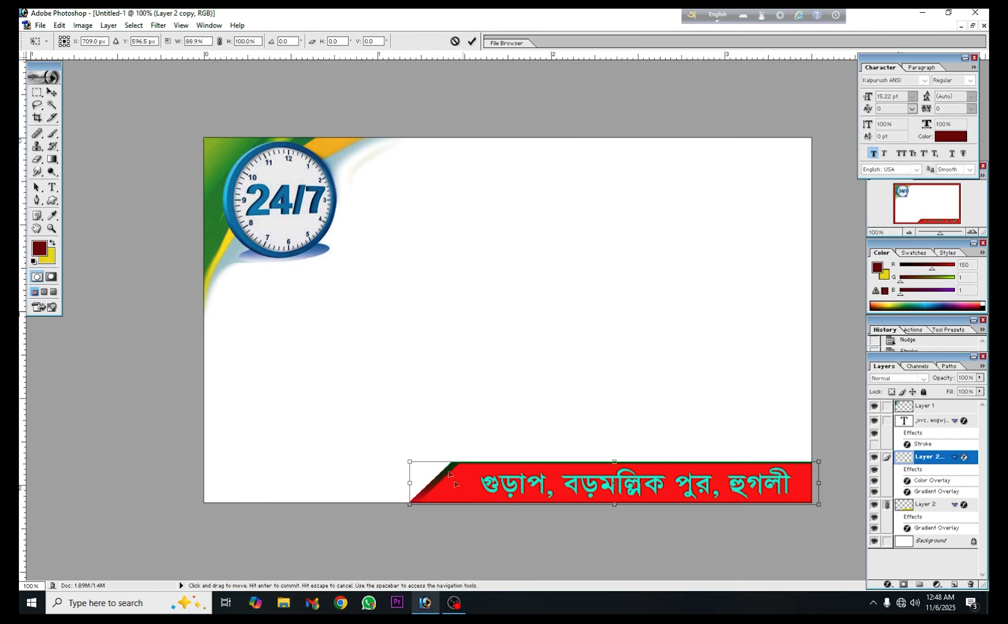
left_click(471, 41)
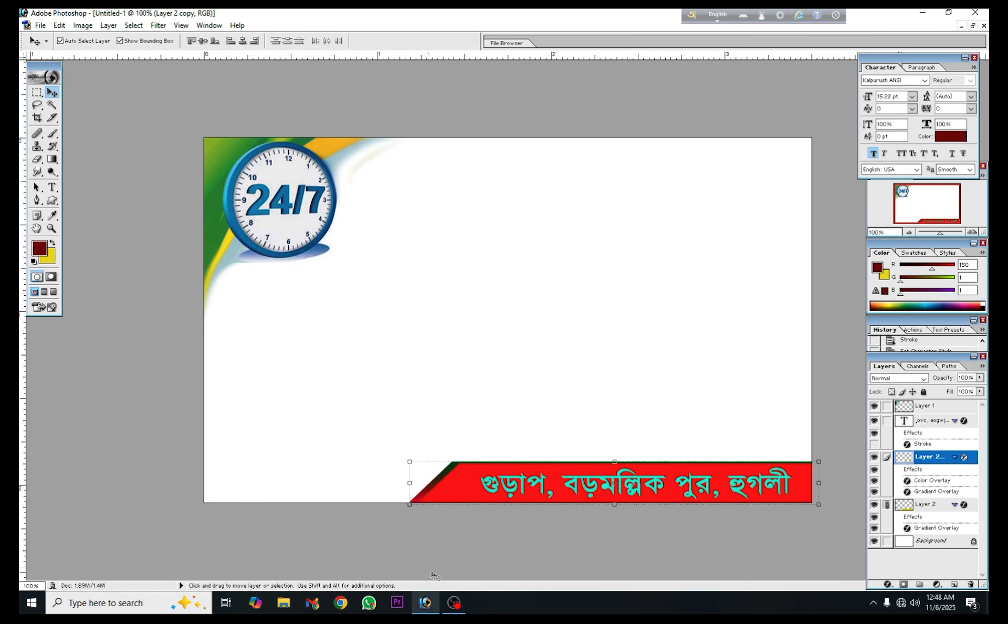
Copy the location pin icon from the Toto Vara document onto the red bar in Untitled-1 and scale it to 63.2%
left_click(973, 25)
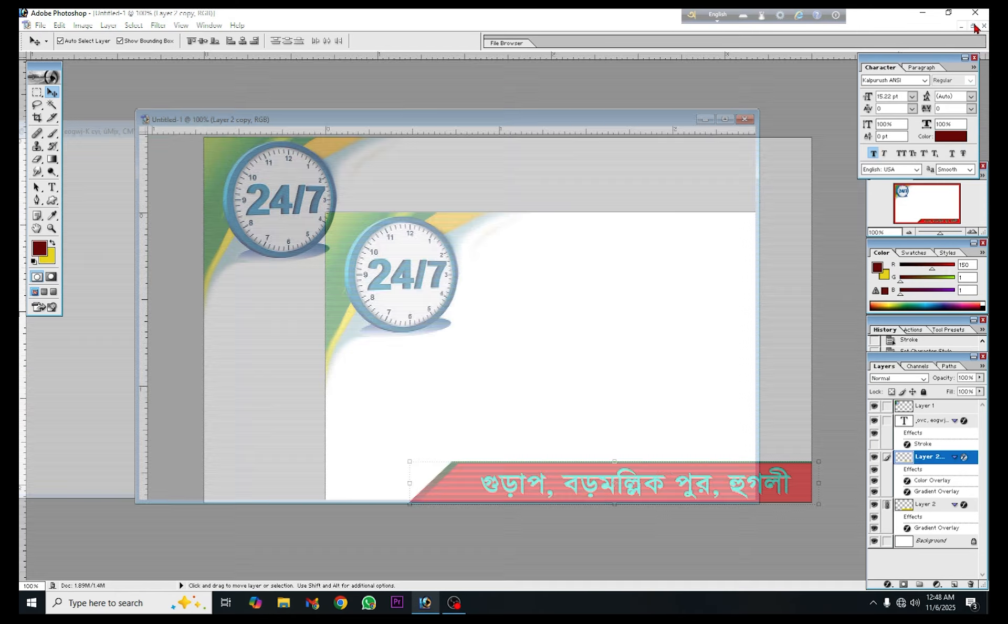
left_click(114, 355)
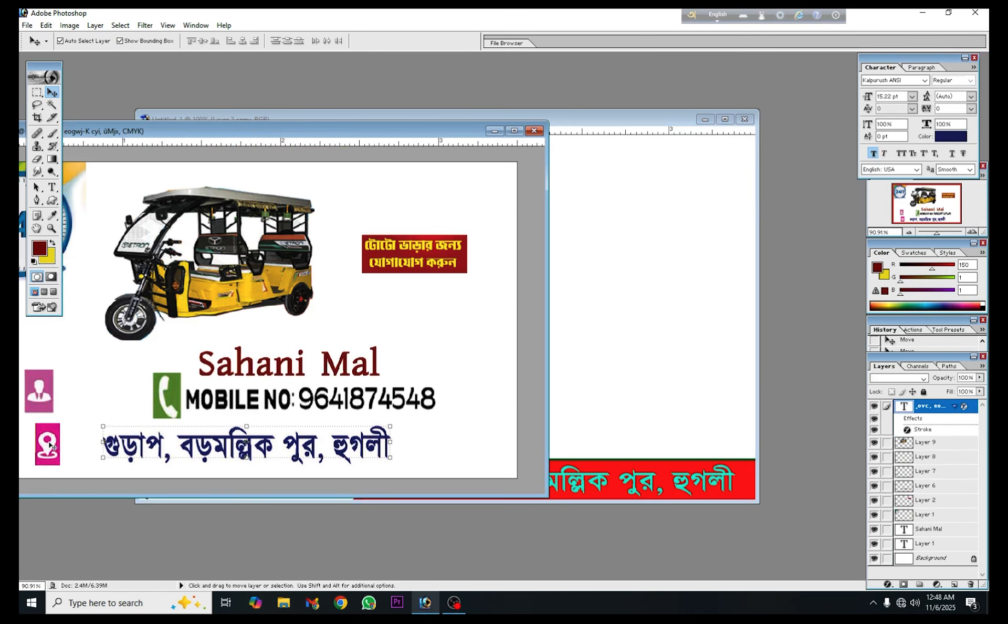
left_click_drag(47, 443, 412, 469)
key("ctrl+t")
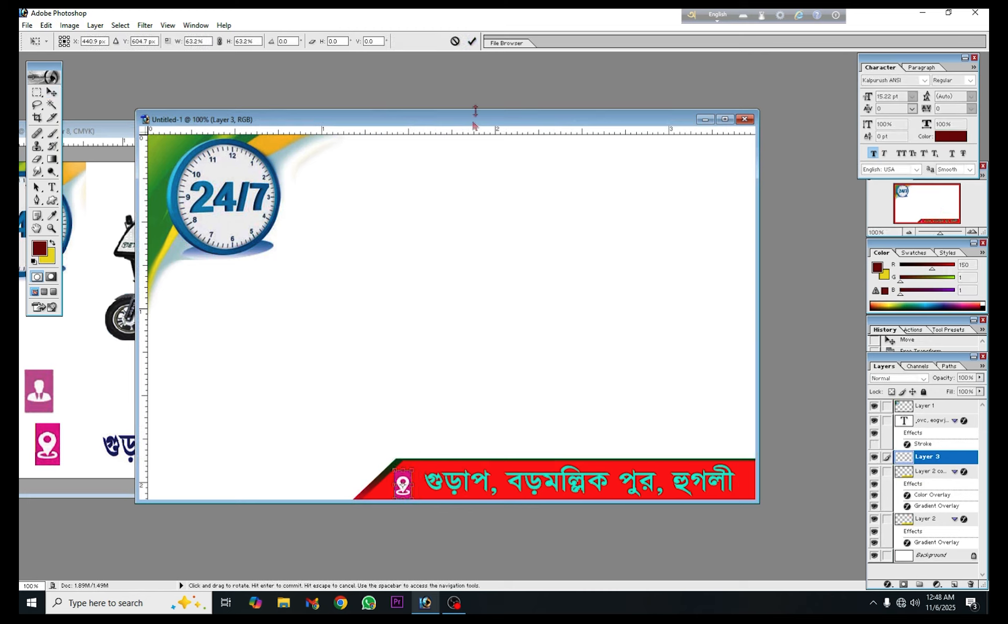
left_click(471, 41)
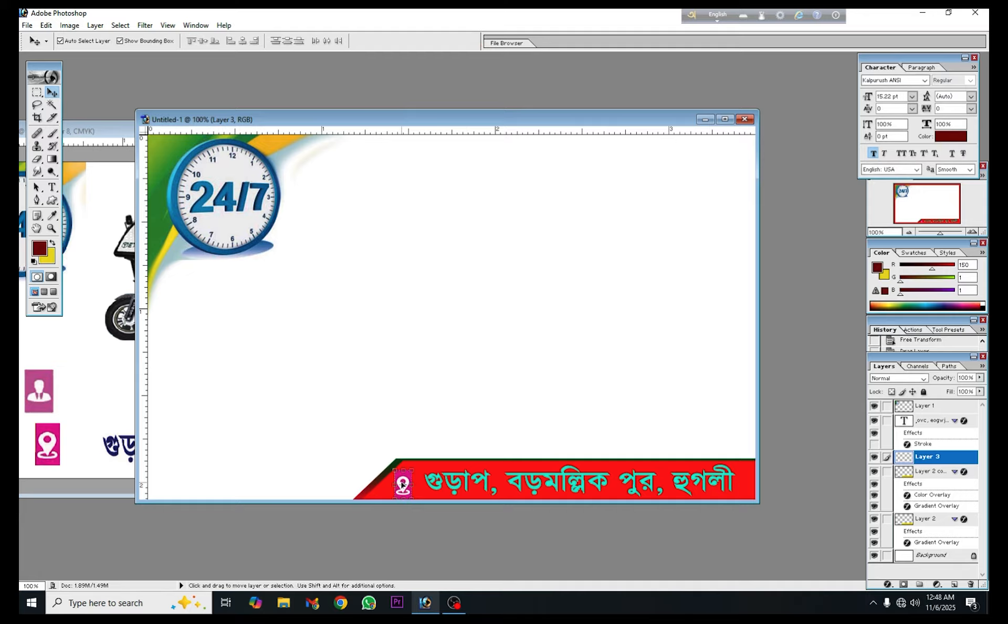
Move the pin icon close to the start of the address text and stretch its height to 127.5%
mouse_move(402, 484)
left_mouse_down()
mouse_move(409, 472)
mouse_move(412, 498)
left_mouse_up()
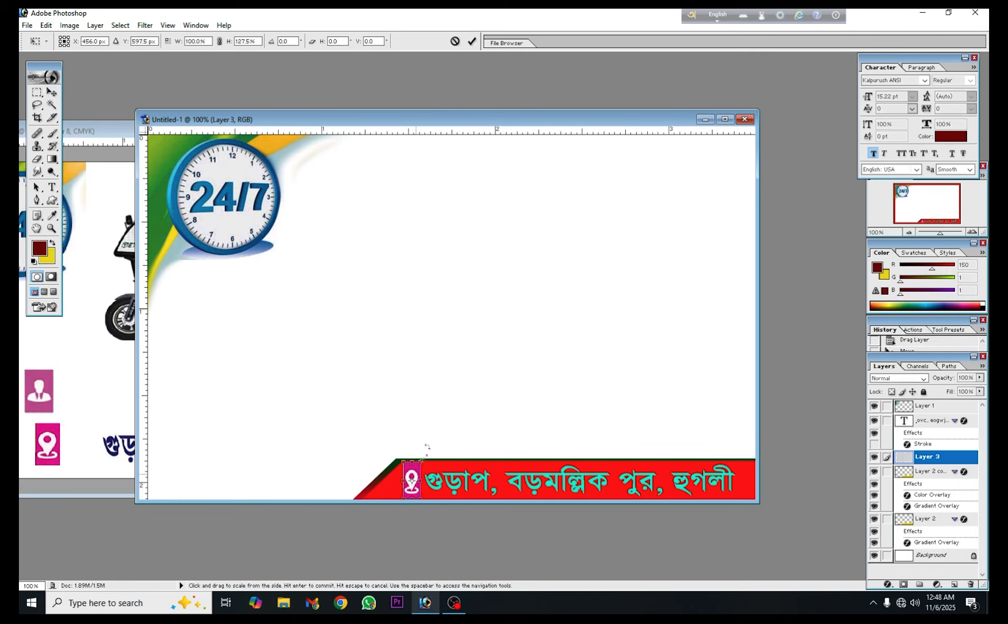
left_click(471, 40)
left_click(505, 433)
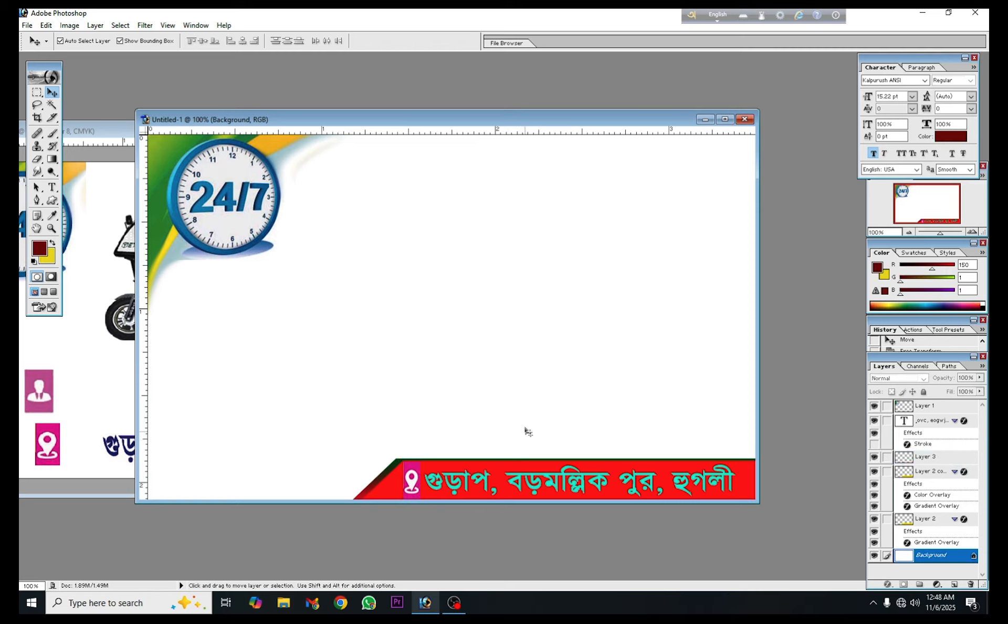
Copy the owner's name text from the Toto Vara document into Untitled-1, placing it below the 24/7 clock
left_click(90, 291)
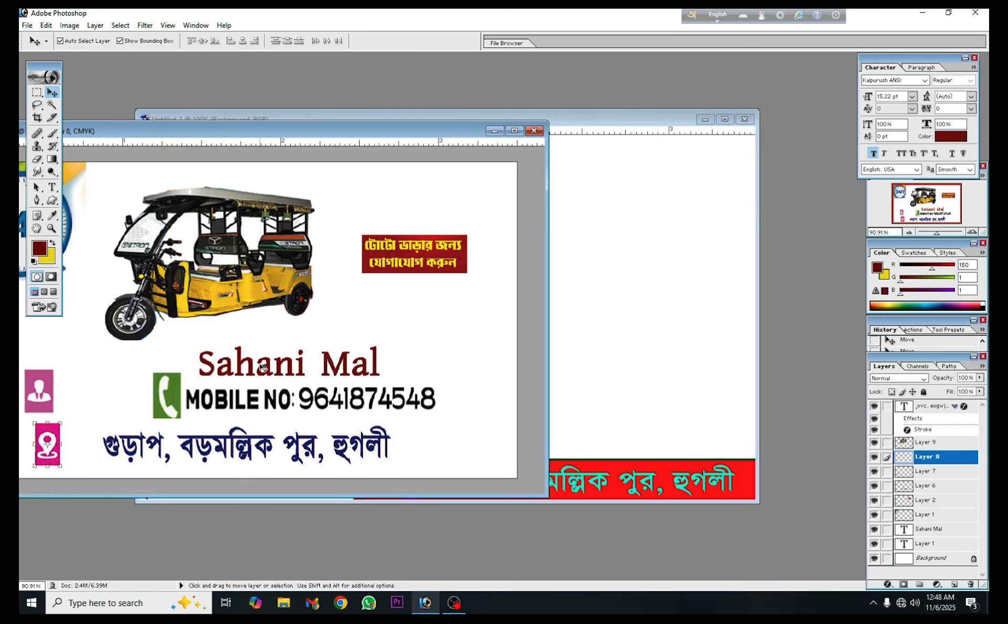
left_click(223, 372)
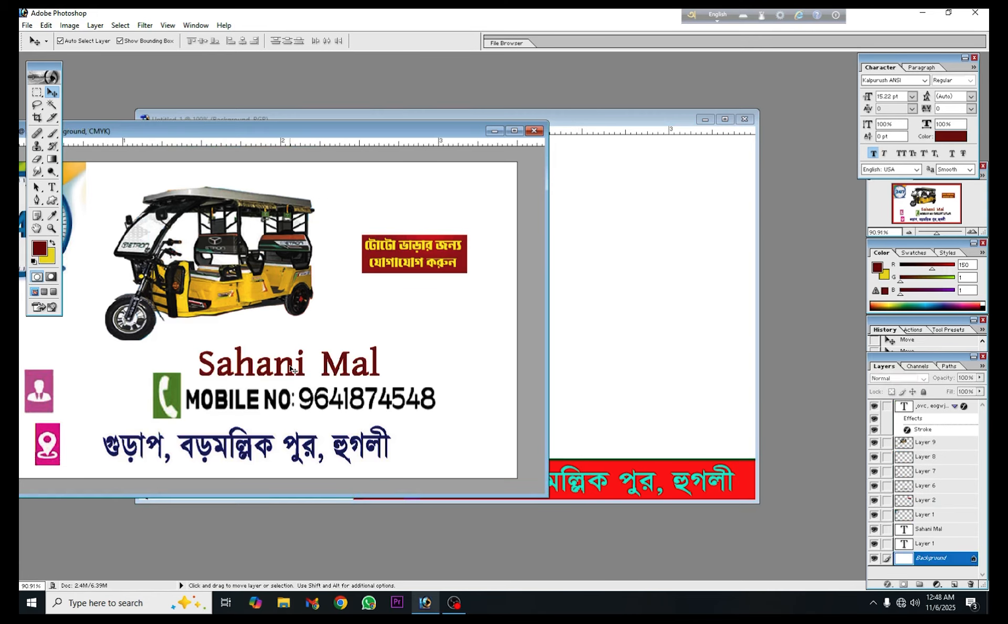
left_click_drag(292, 369, 286, 317)
Copy the person icon from the Toto Vara document to the start of the name in Untitled-1 and scale it to 68.4%
left_click(30, 387)
left_click_drag(35, 389, 170, 321)
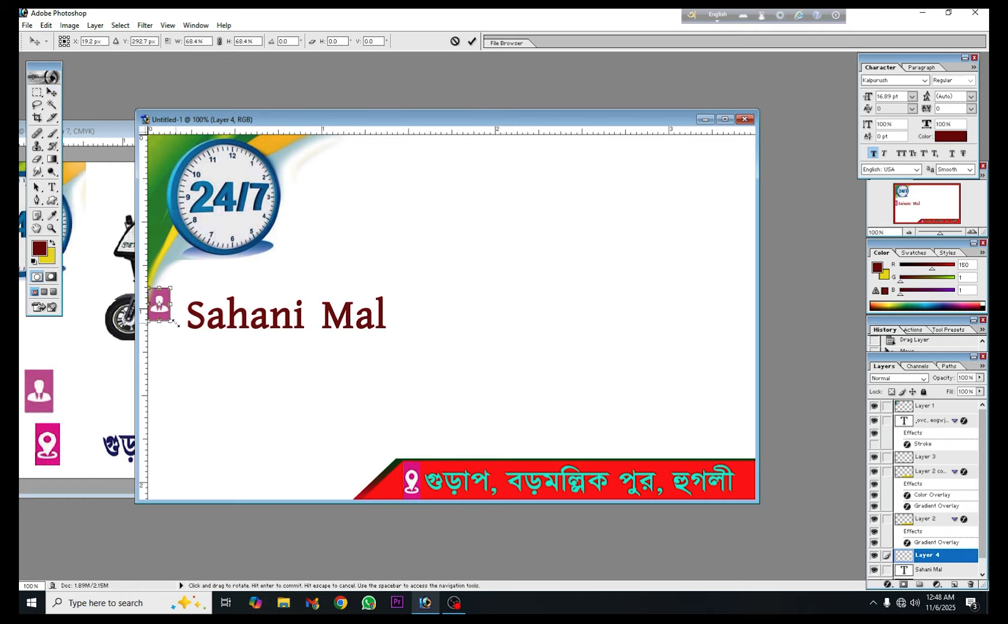
left_click(475, 42)
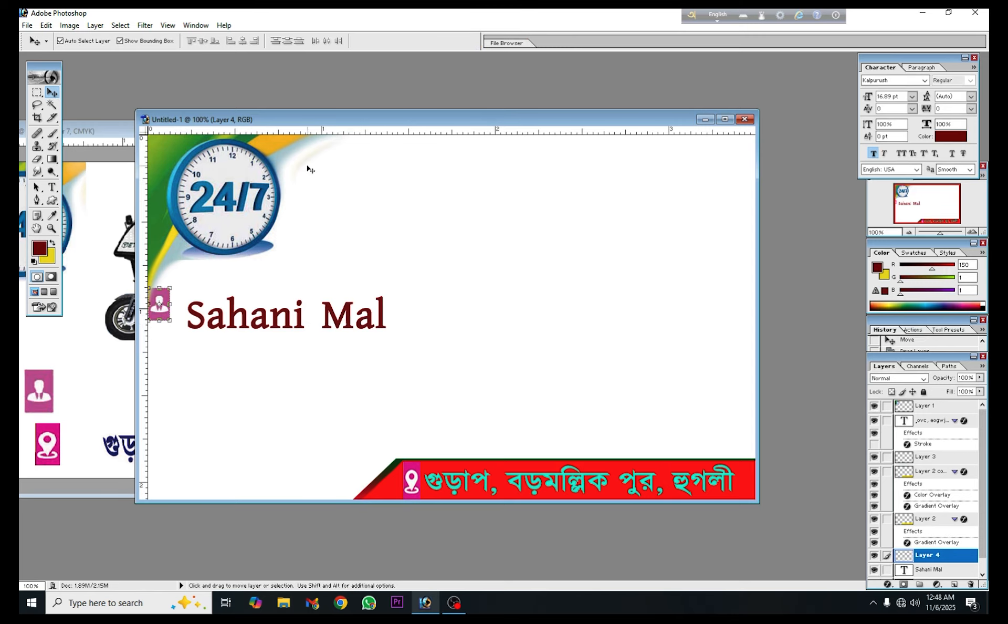
Nudge the person icon down and slightly right to line it up with the name text
key("Down")
key("Down")
key("Down")
key("Down")
key("Down")
key("Down")
key("Down")
key("Down")
key("Down")
key("Down")
key("Down")
key("Down")
key("Down")
key("Down")
key("Down")
key("Down")
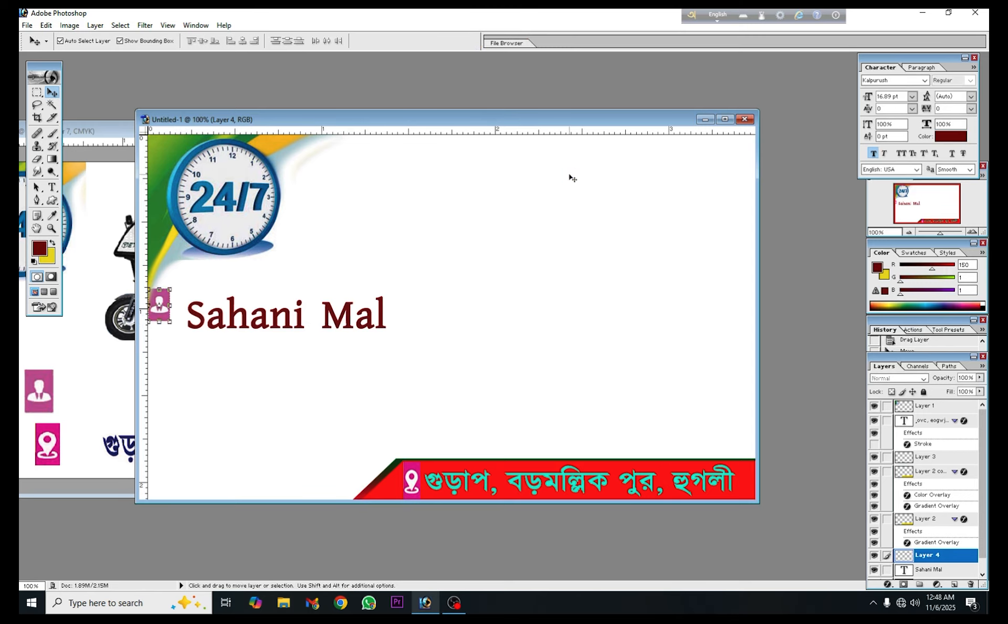
key("Right")
key("Right")
key("Right")
key("Right")
key("Right")
key("Right")
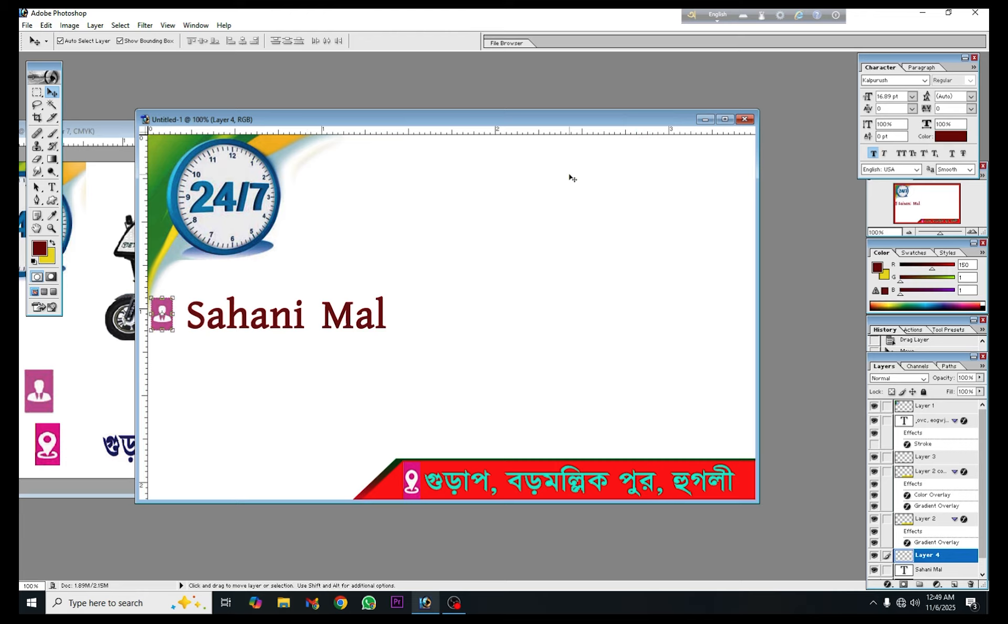
key("Right")
key("Right")
left_click(243, 363)
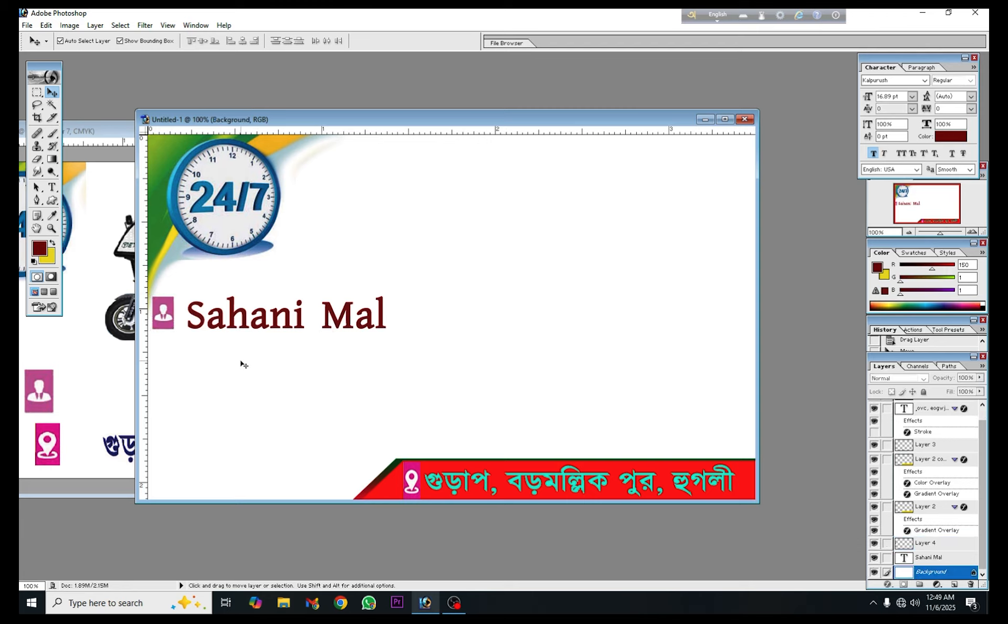
Darken the person icon with Curves, pulling the RGB curve to input 163 and output 97
left_click(164, 319)
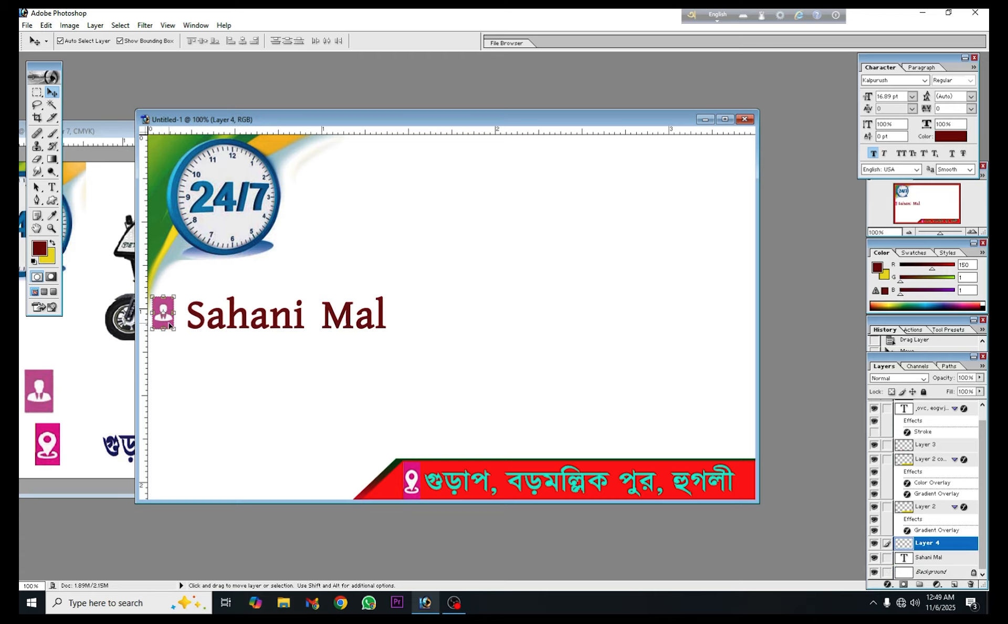
key("ctrl+m")
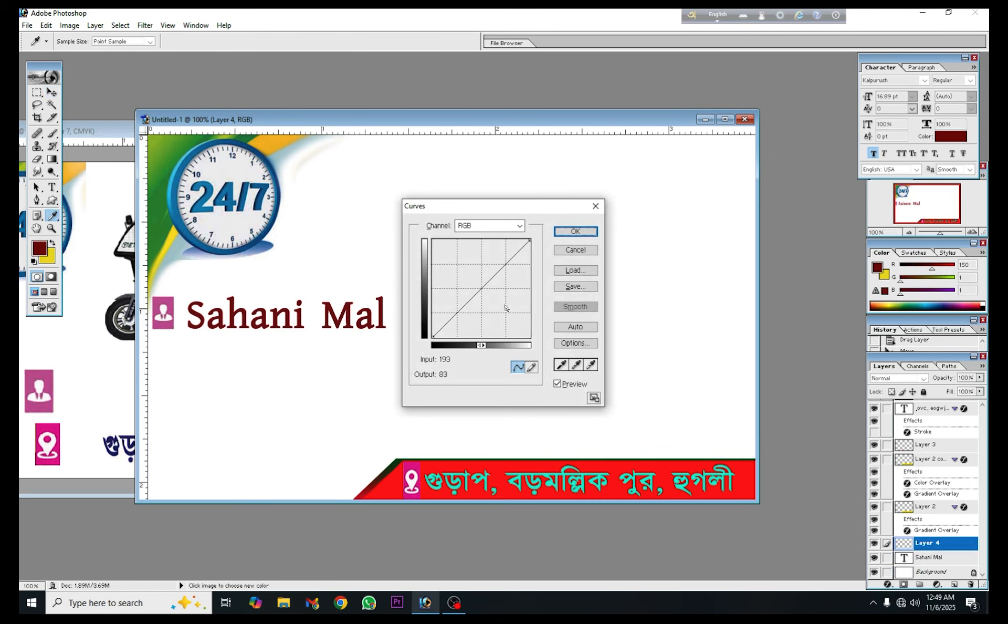
left_click_drag(481, 289, 494, 299)
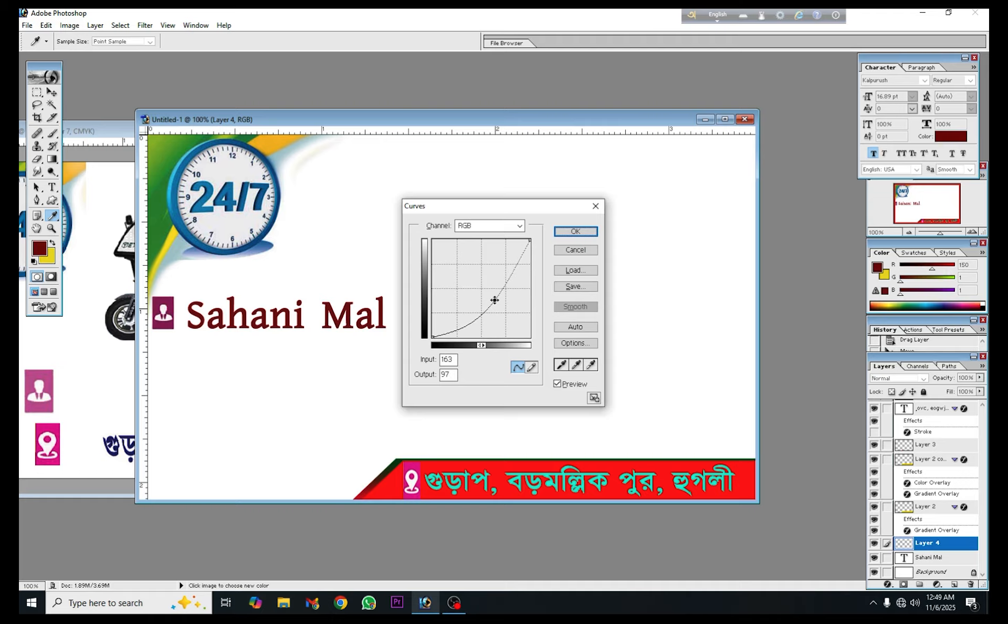
left_click(576, 231)
key("v")
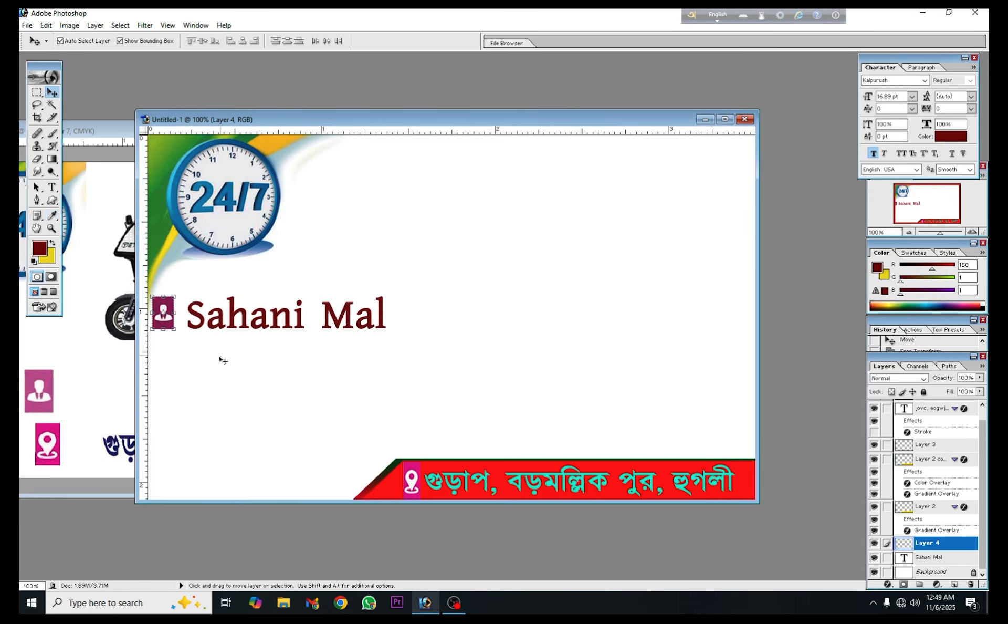
Copy the mobile number graphic with its green phone icon from the Toto Vara document to below the name in Untitled-1
left_click_drag(84, 393, 523, 348)
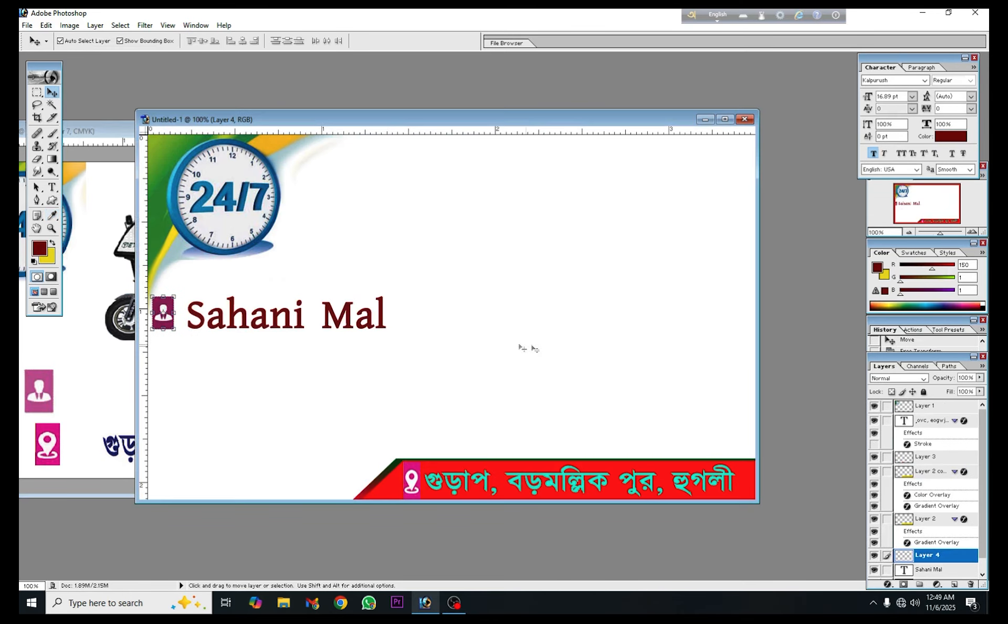
left_click(88, 402)
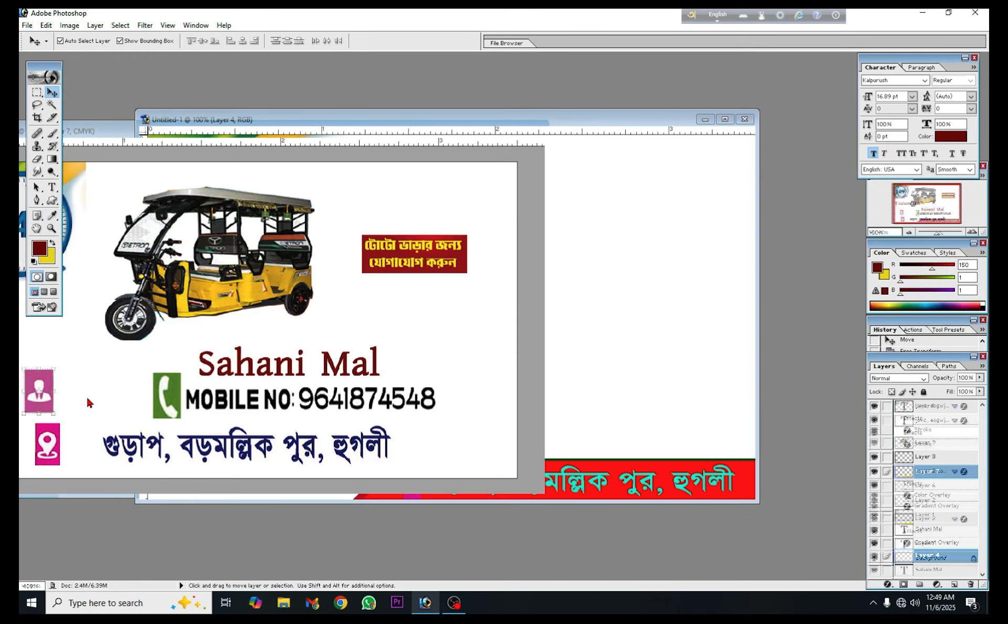
left_click(173, 406)
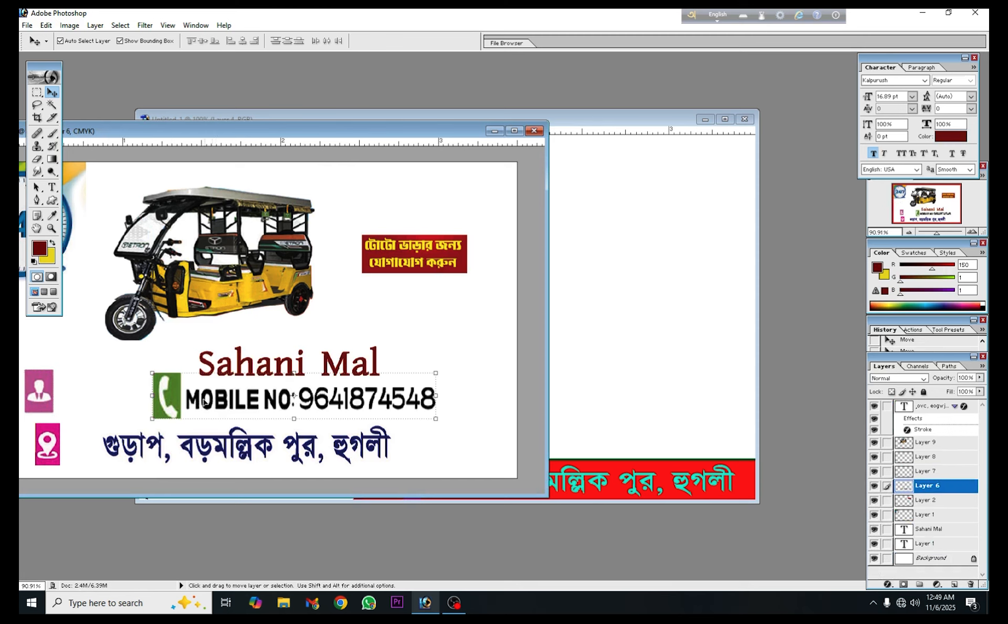
left_click_drag(204, 401, 209, 377)
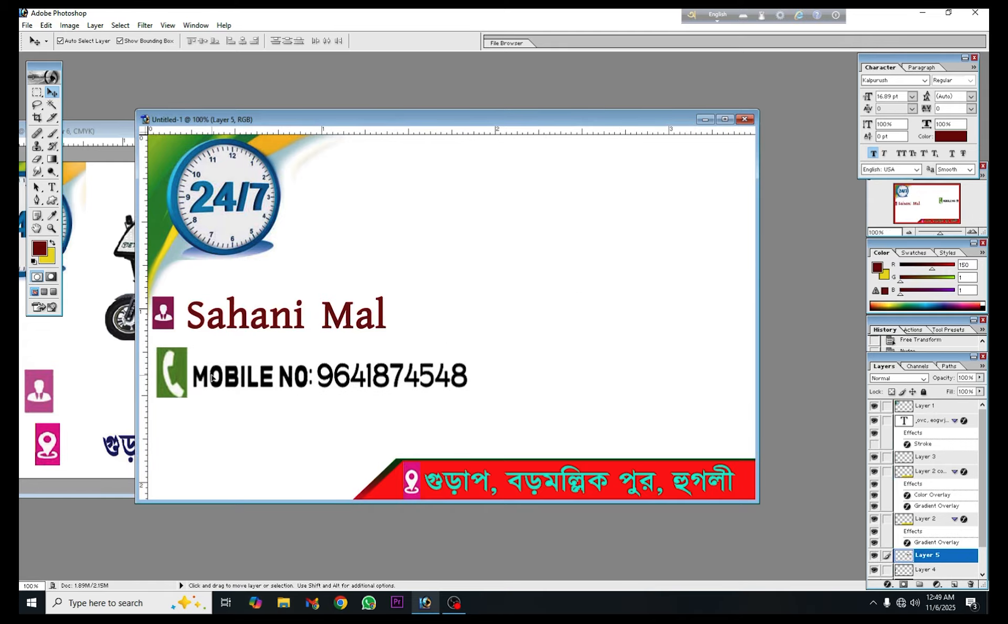
Maximise the Untitled-1 document and scale the mobile number graphic to 73.8% to match the name's width
left_click(717, 123)
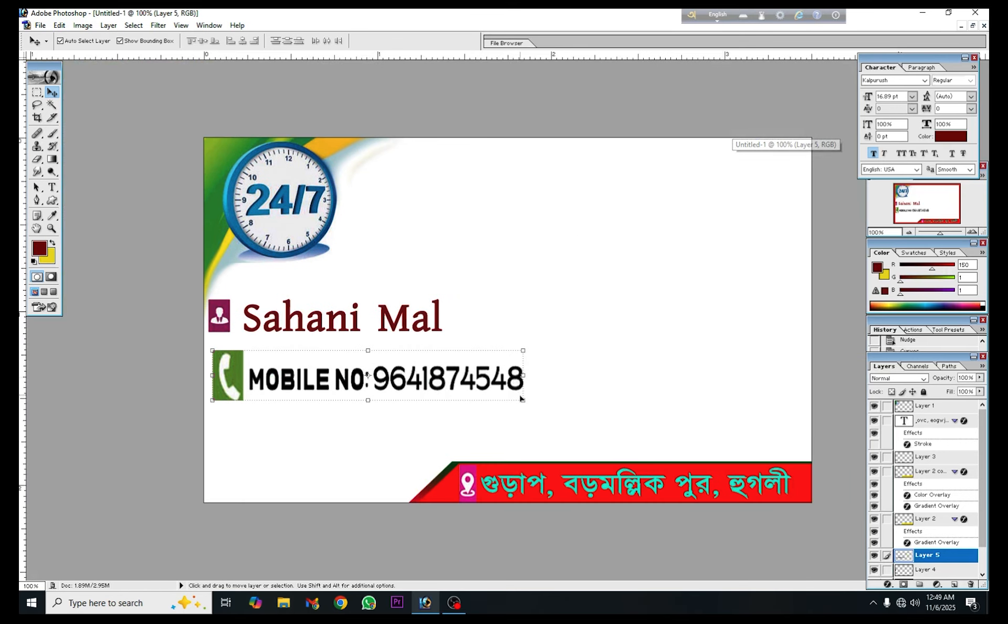
key("ctrl+t")
left_click_drag(523, 402, 441, 391)
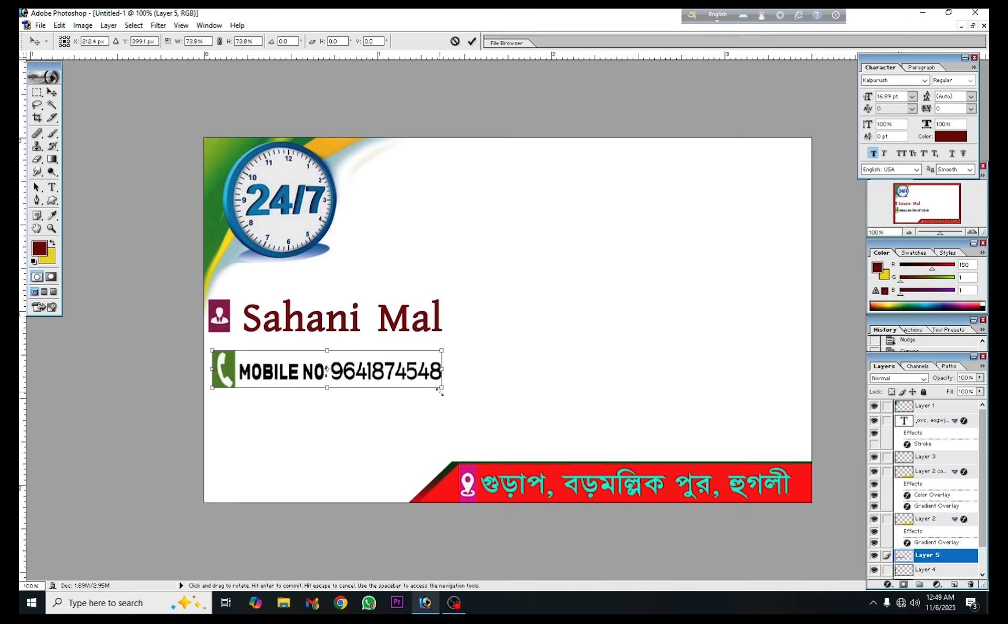
left_click(472, 41)
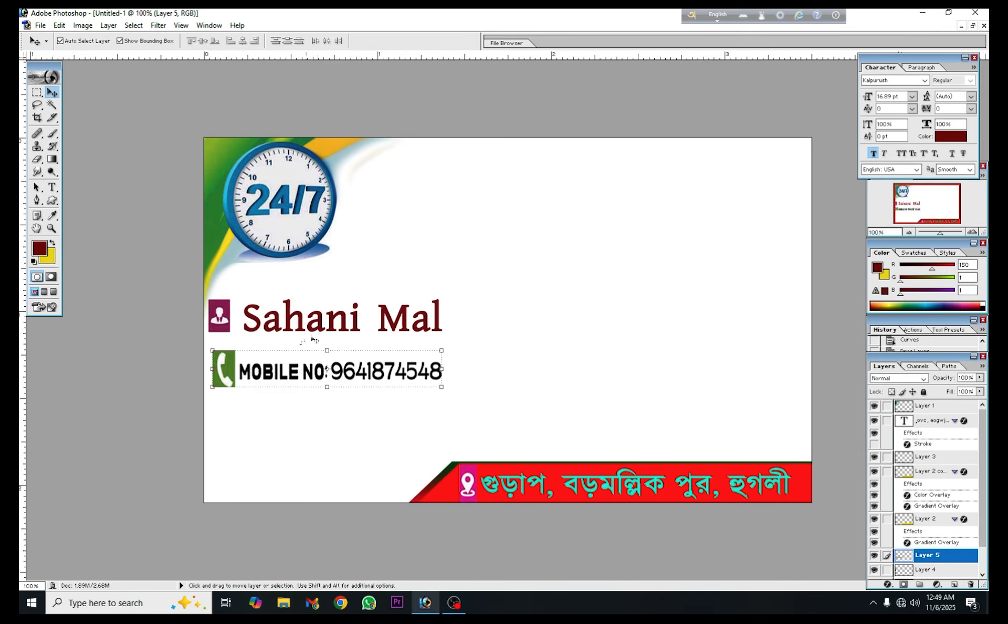
Move the mobile number graphic slightly up and left so its phone icon sits directly below the person icon
left_click_drag(288, 366, 284, 362)
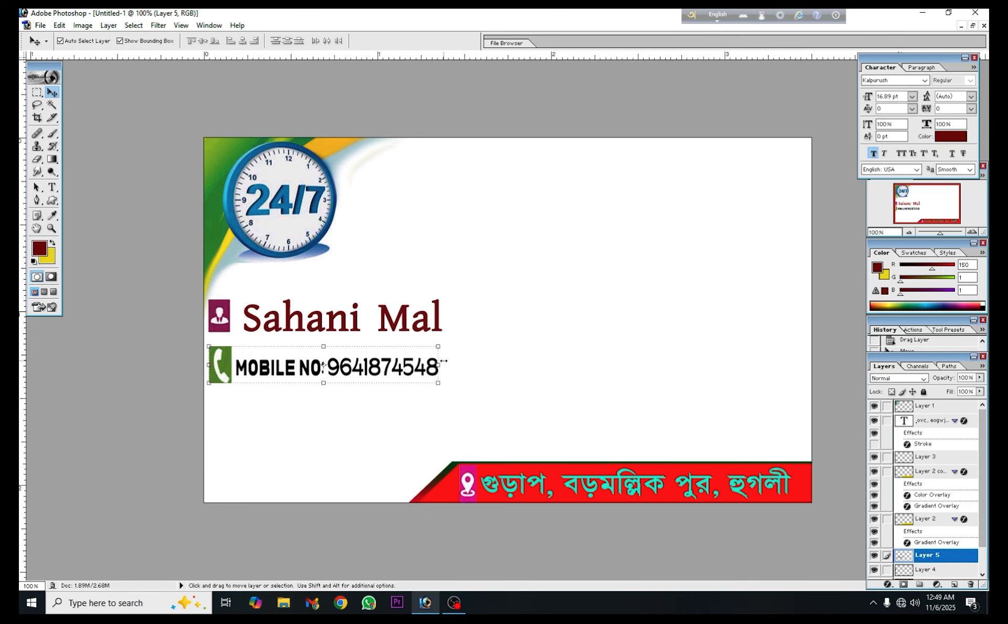
key("Down")
key("Down")
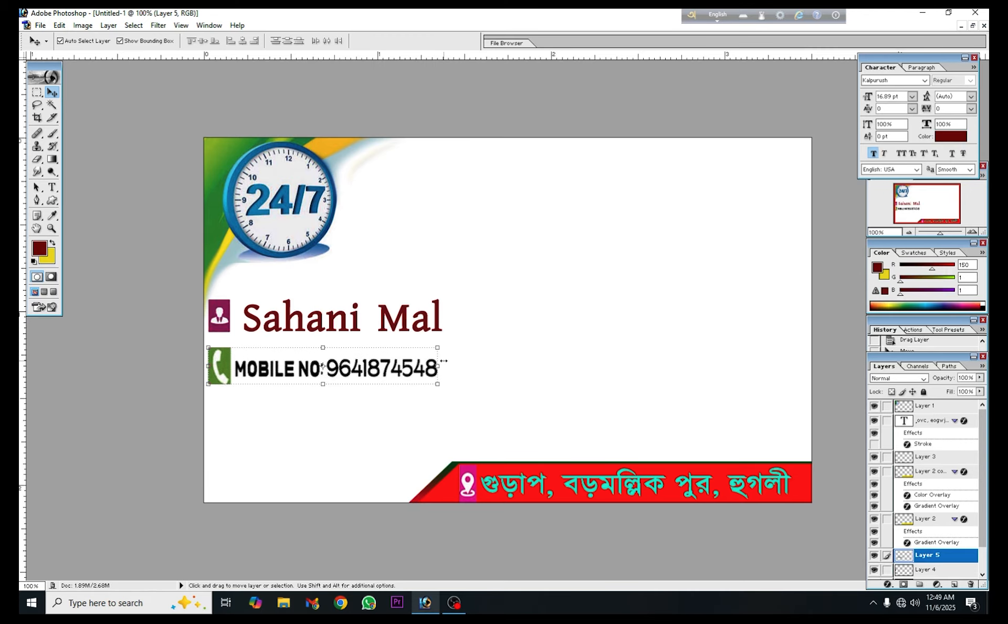
key("Up")
key("Up")
key("Up")
key("Up")
key("Up")
key("Up")
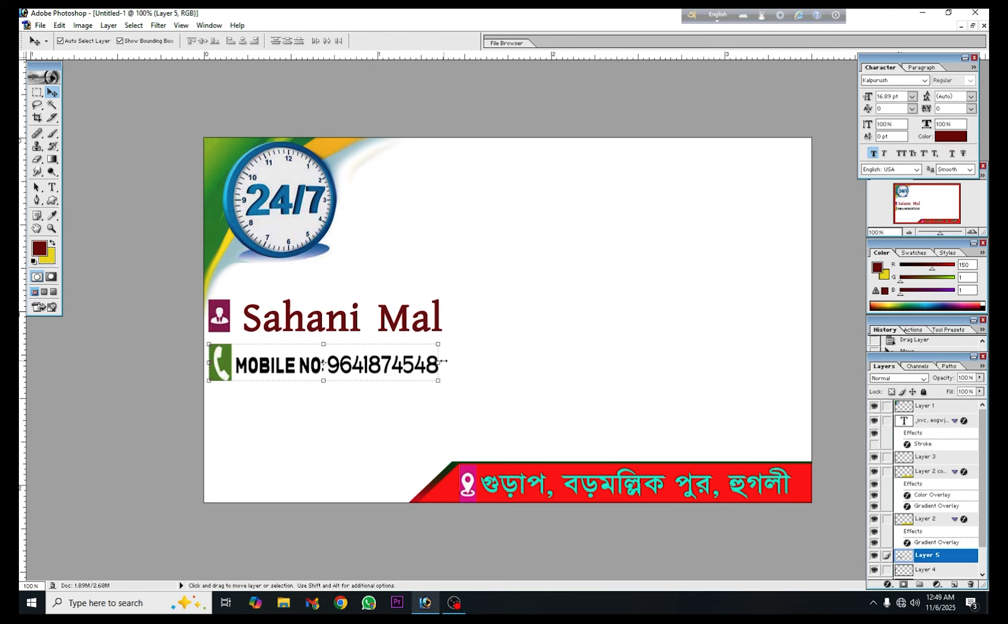
left_click(528, 367)
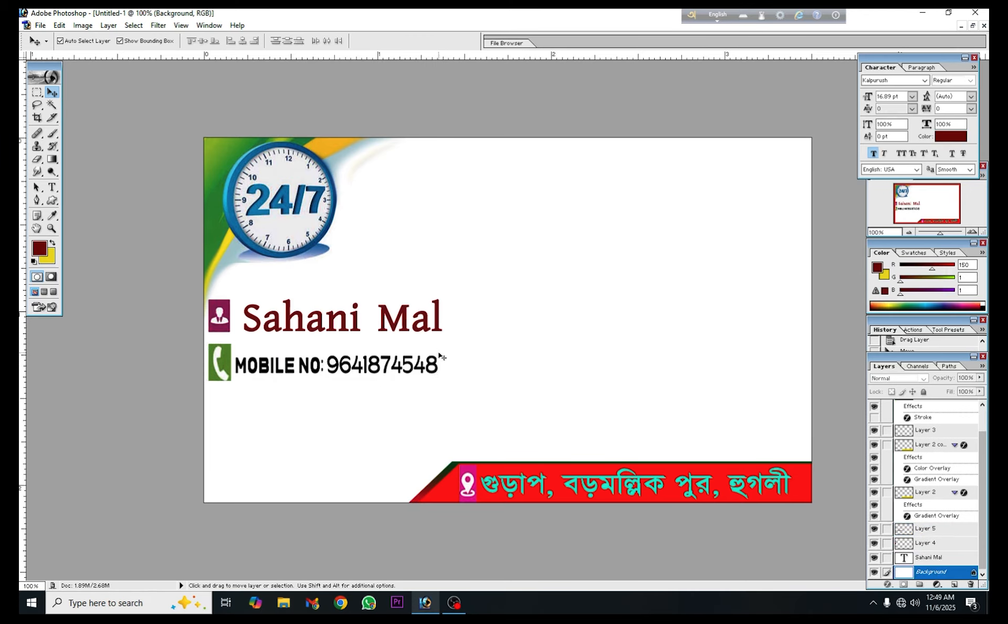
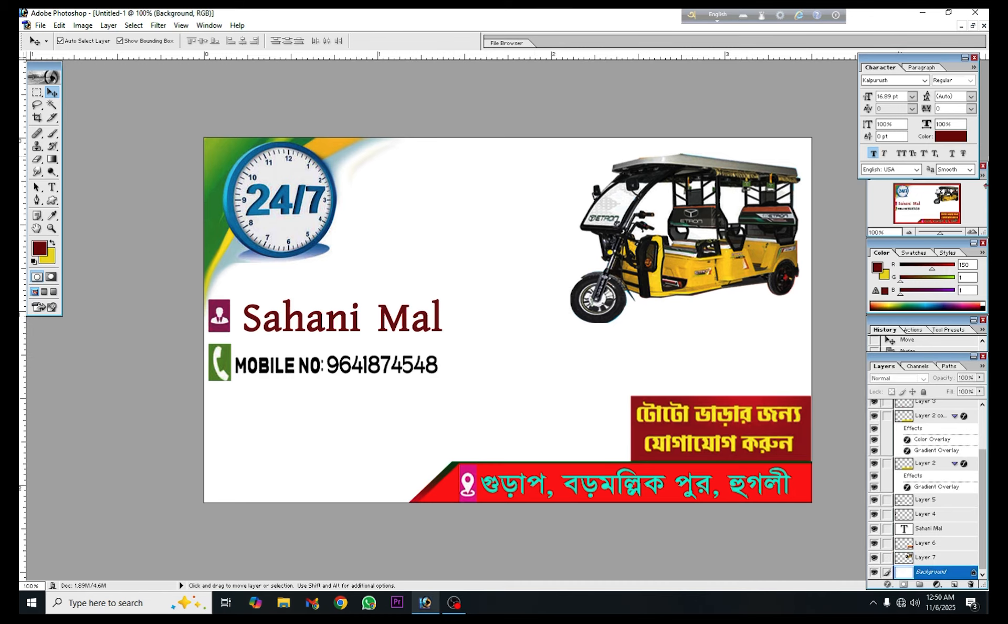
Close the Toto Vara ( Digital10).psd document without saving changes and maximise the Untitled-1 document
left_click(972, 26)
left_click(73, 307)
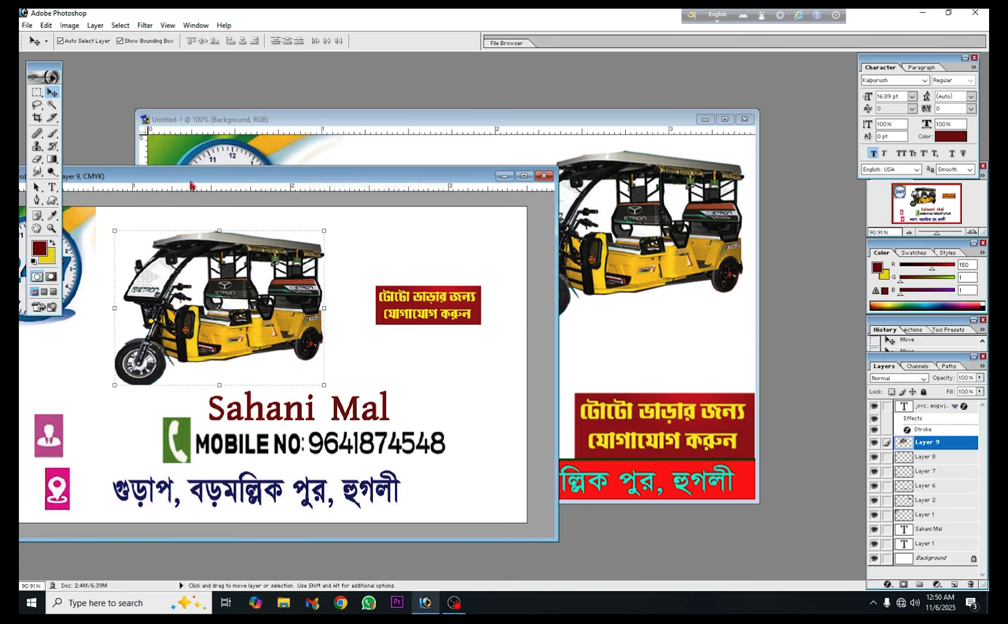
left_click_drag(192, 181, 348, 126)
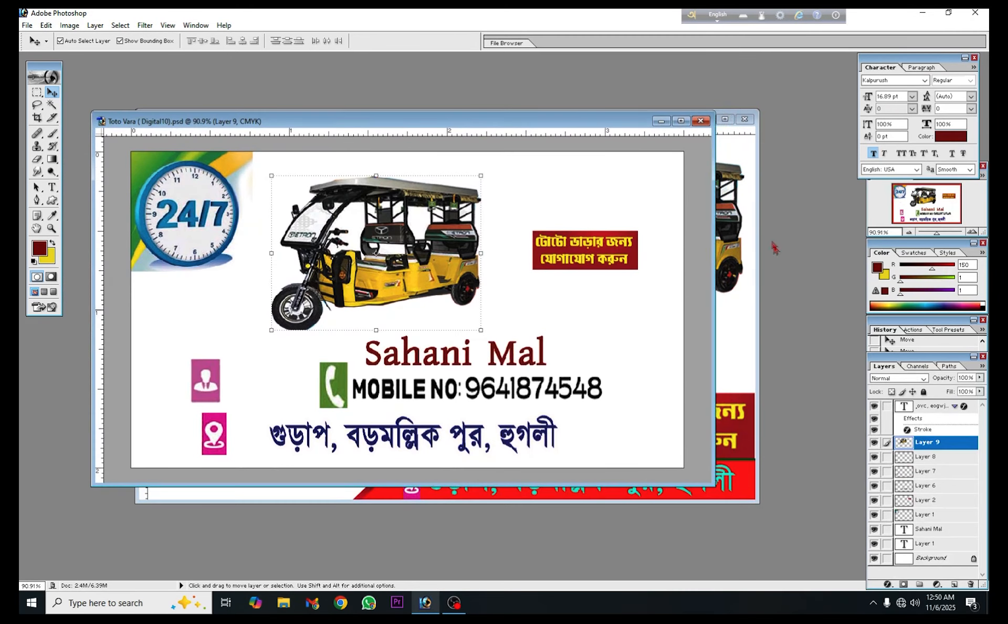
left_click(700, 120)
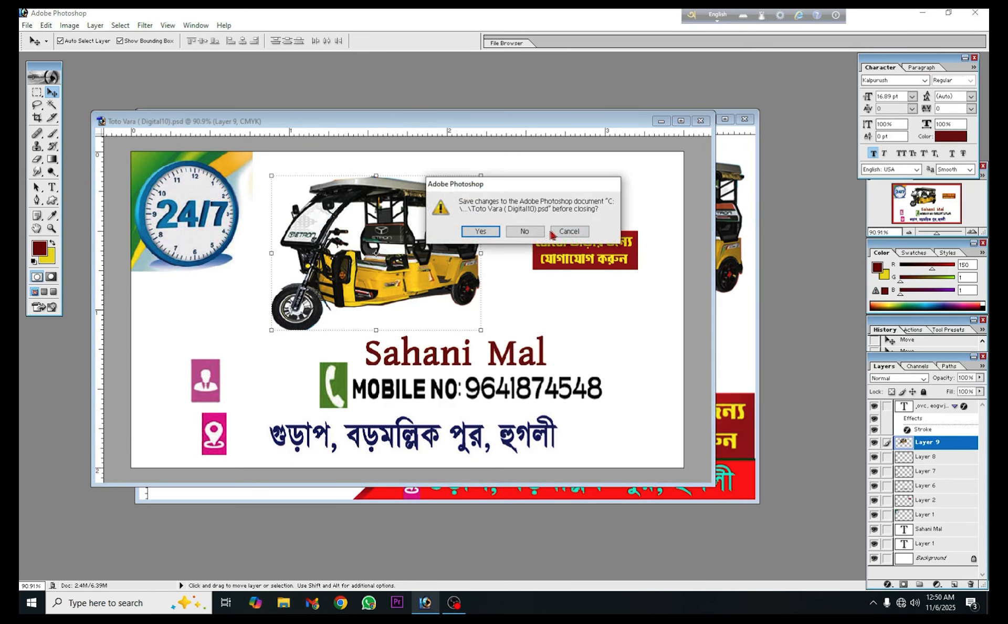
left_click(520, 230)
left_click(729, 120)
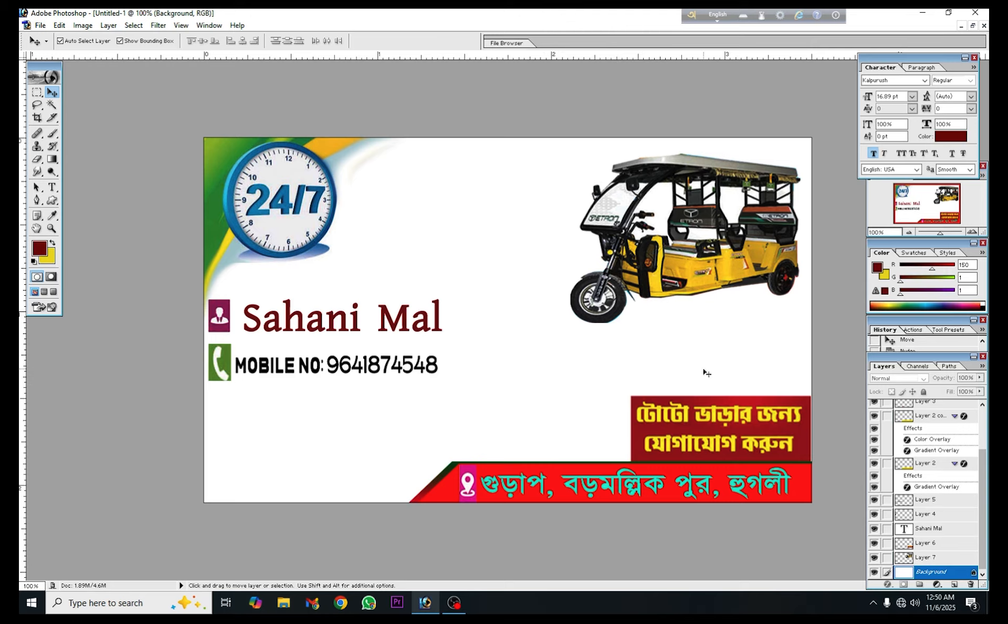
Shift the dark red Bengali text box slightly right so it sits flush with the card's right edge
left_click(710, 420)
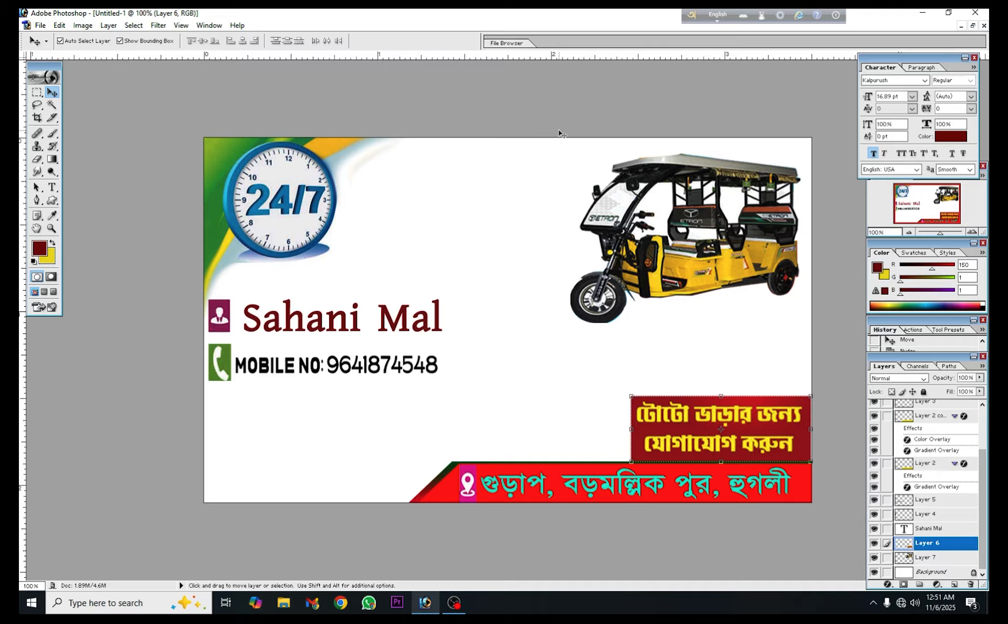
mouse_move(691, 415)
left_mouse_down()
mouse_move(527, 410)
mouse_move(683, 404)
mouse_move(692, 415)
left_mouse_up()
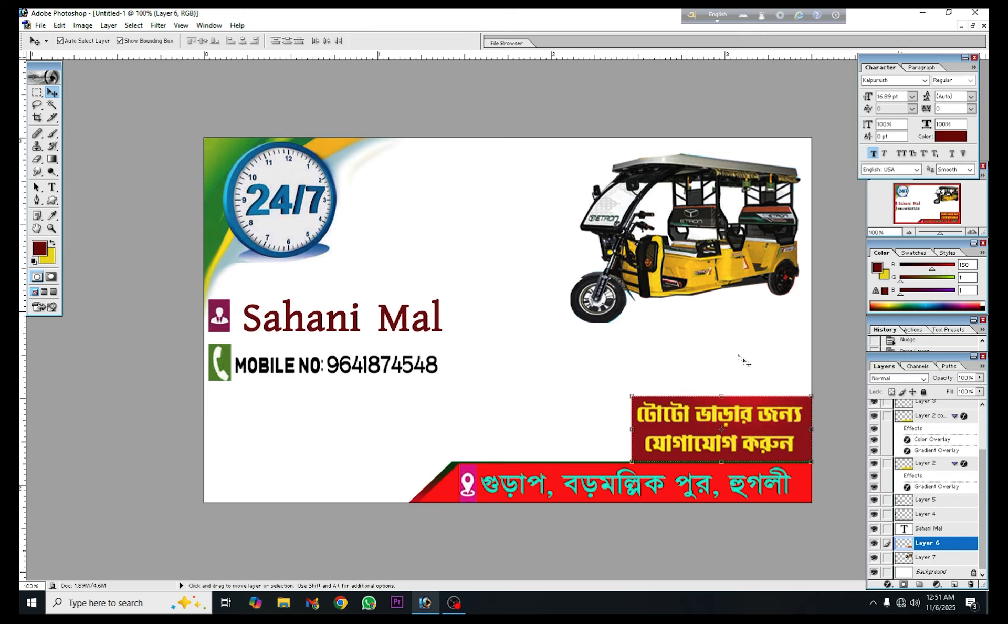
key("Right")
key("Right")
key("Right")
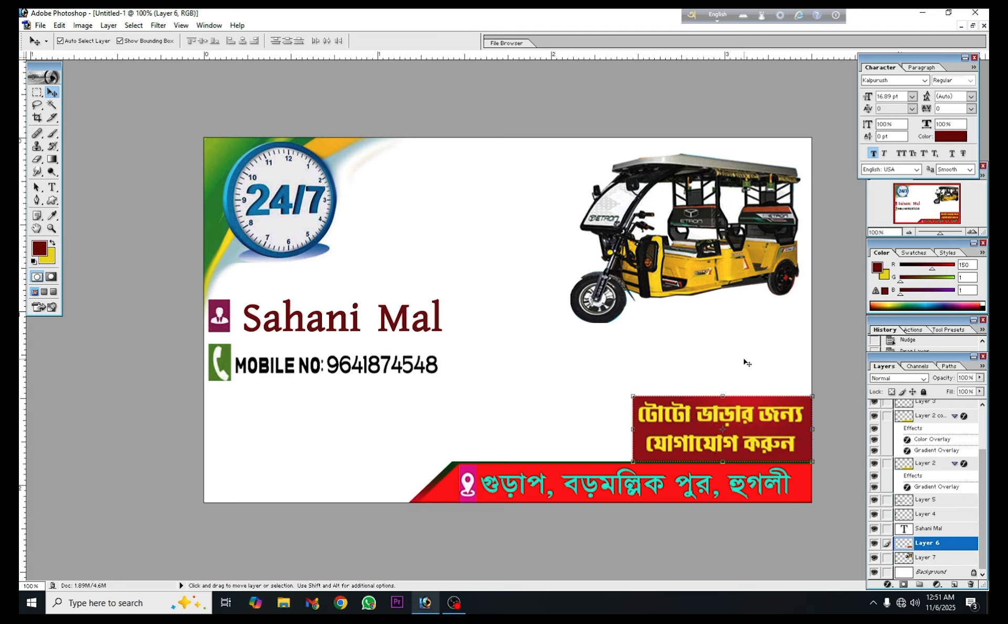
left_click(602, 363)
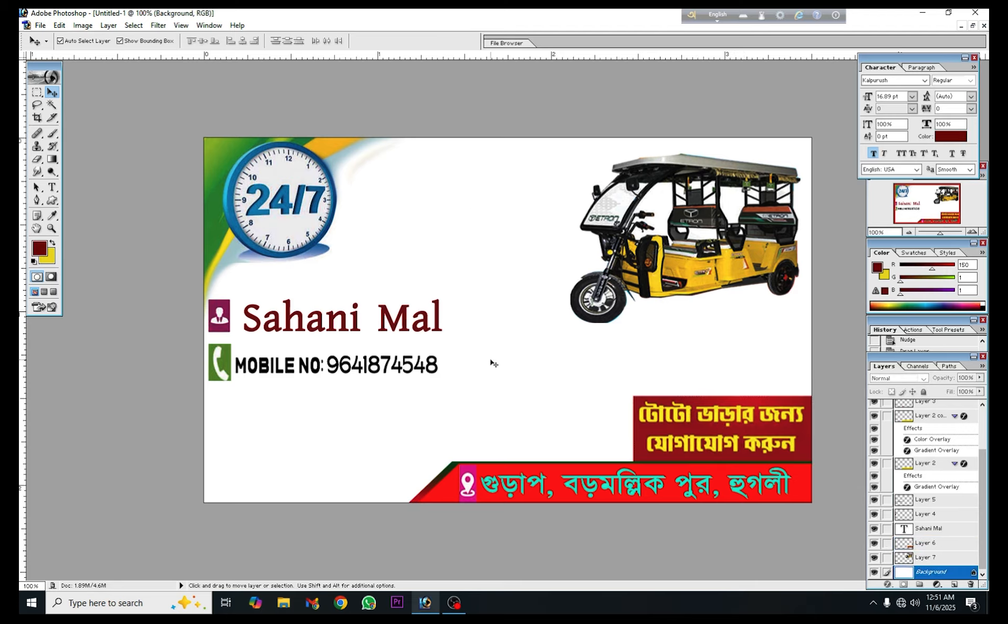
Draw a closed Pen path with two curved edges around the toto, extending beyond the card's top and right edges, and convert it to a selection
left_click(37, 199)
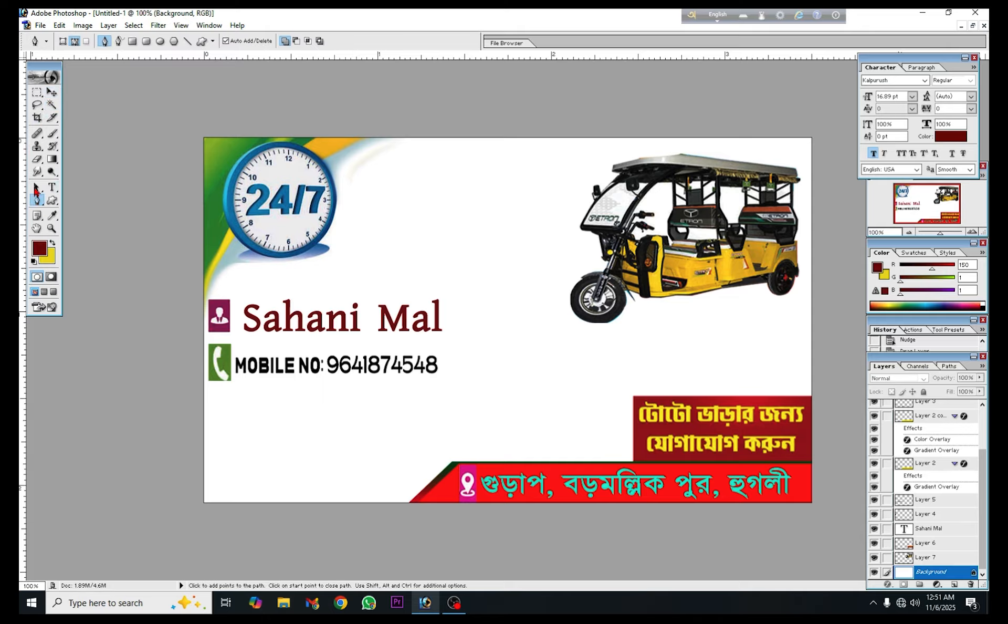
left_click(381, 125)
left_click_drag(556, 360, 558, 497)
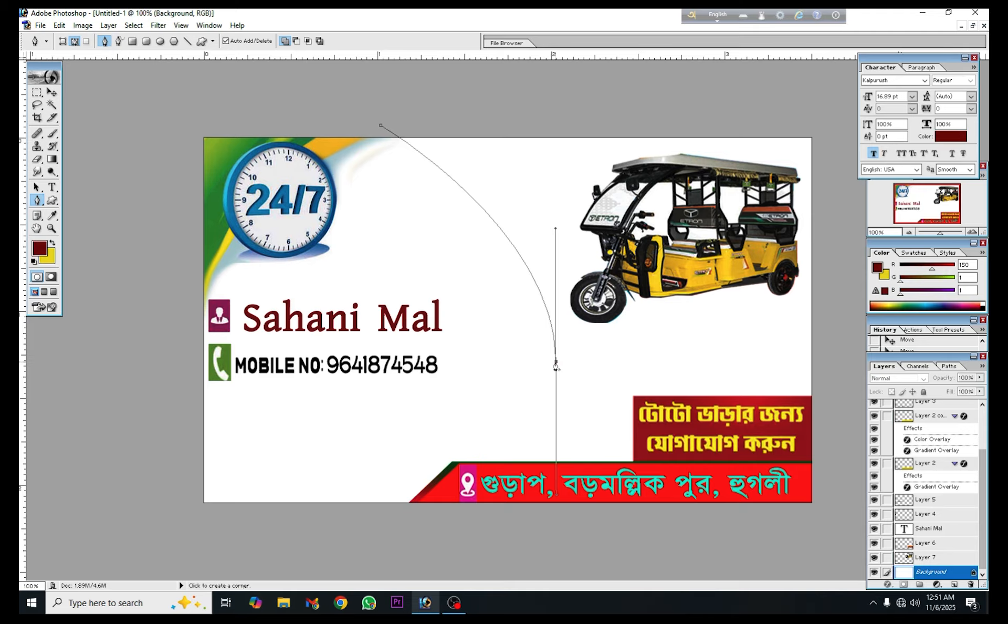
left_click(555, 362)
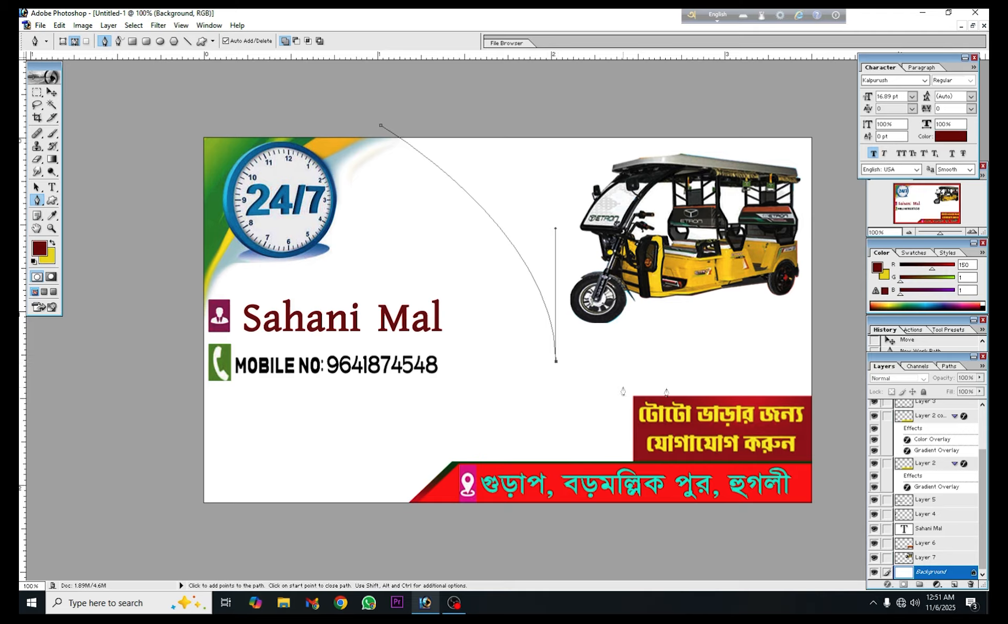
left_click_drag(820, 467, 923, 612)
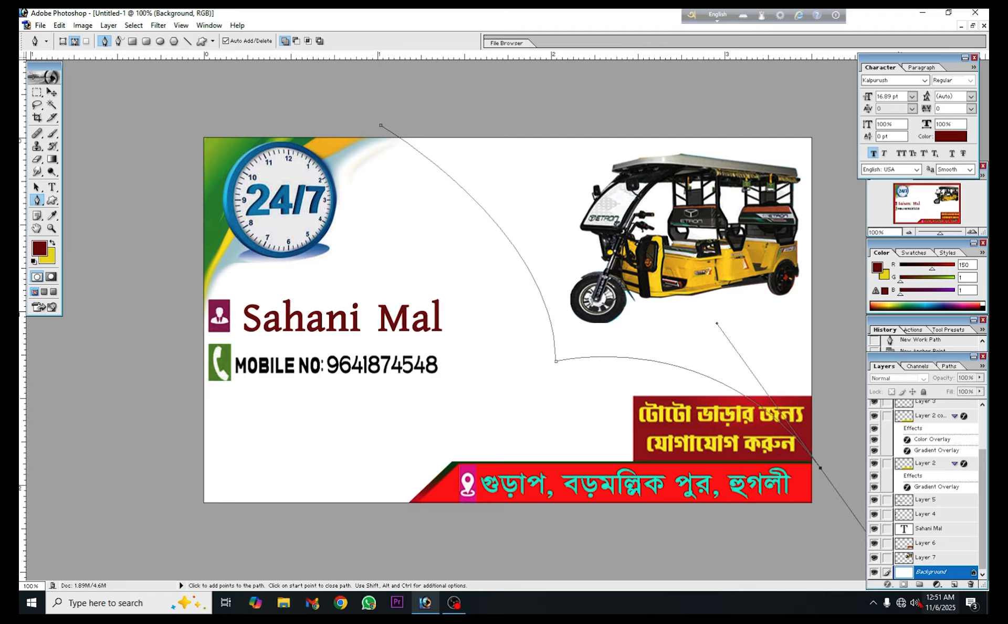
left_click(821, 468)
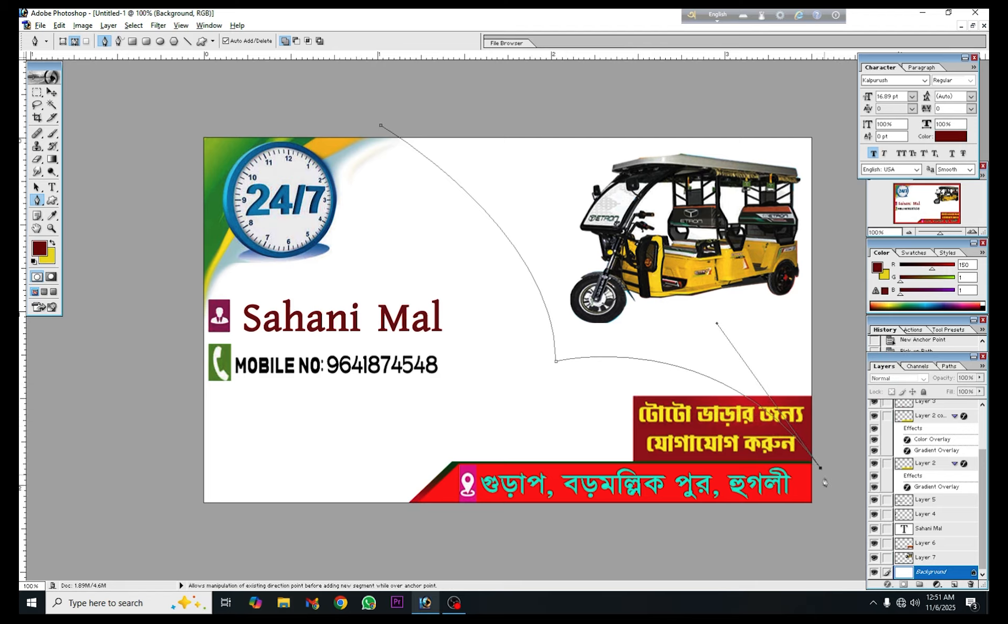
left_click(826, 115)
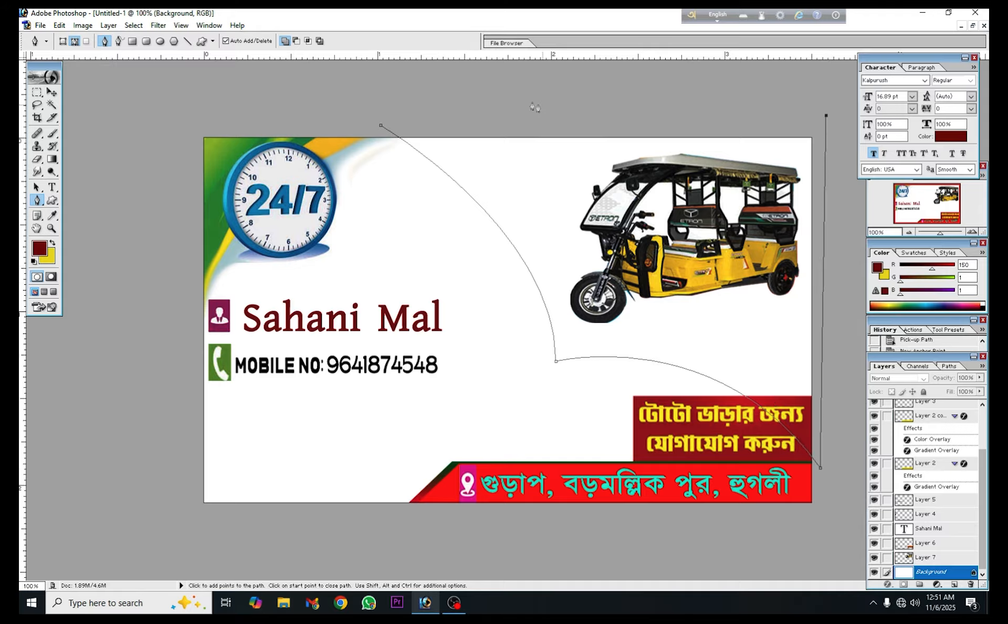
left_click(380, 125)
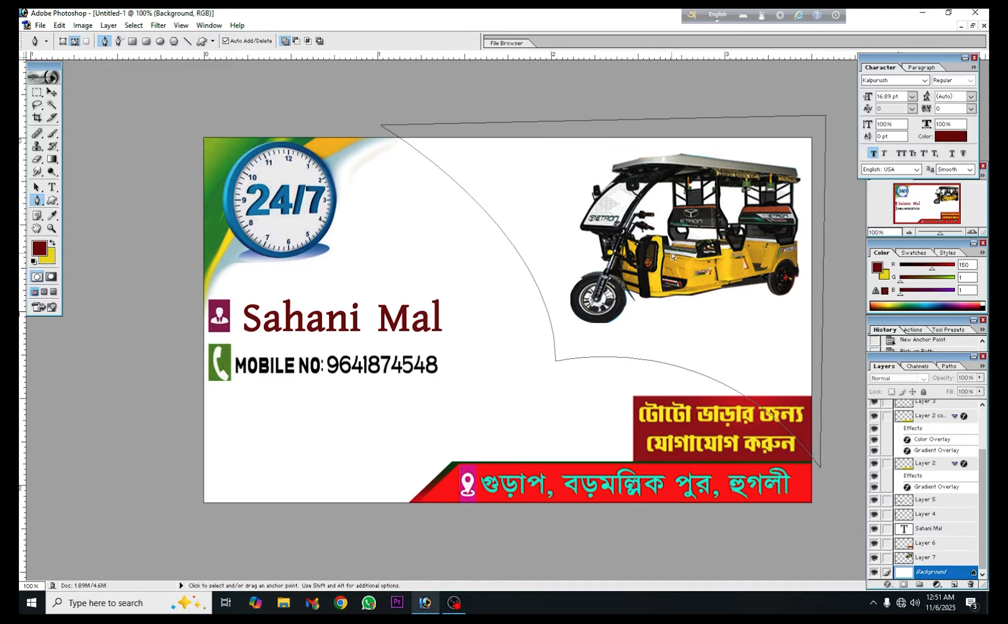
key("ctrl+Return")
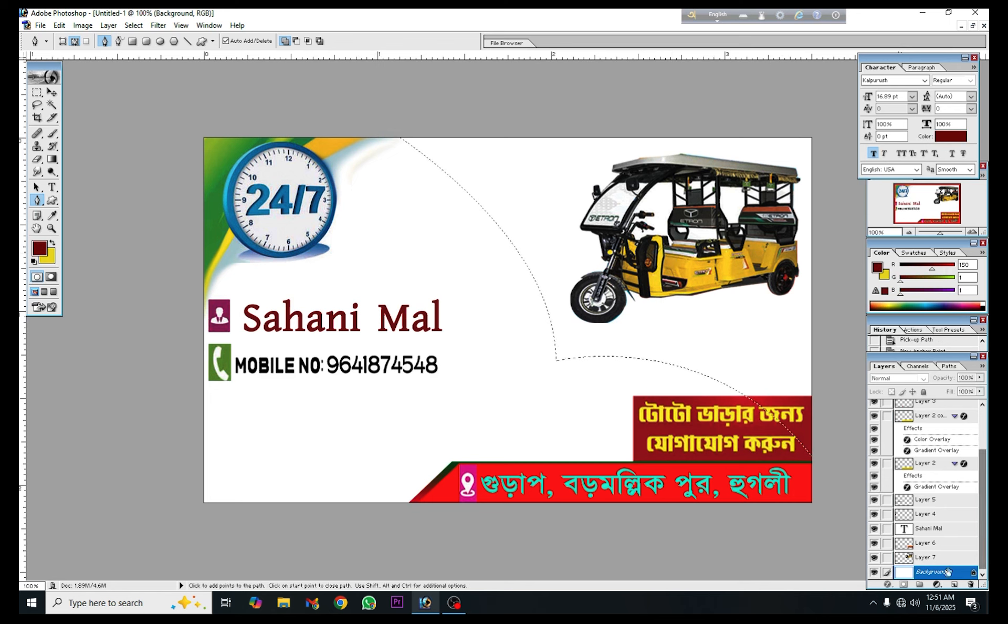
Fill the selection on a new layer above Background with a blue-red-yellow gradient overlay, align it to the card's top-right corner and deselect
left_click(955, 585)
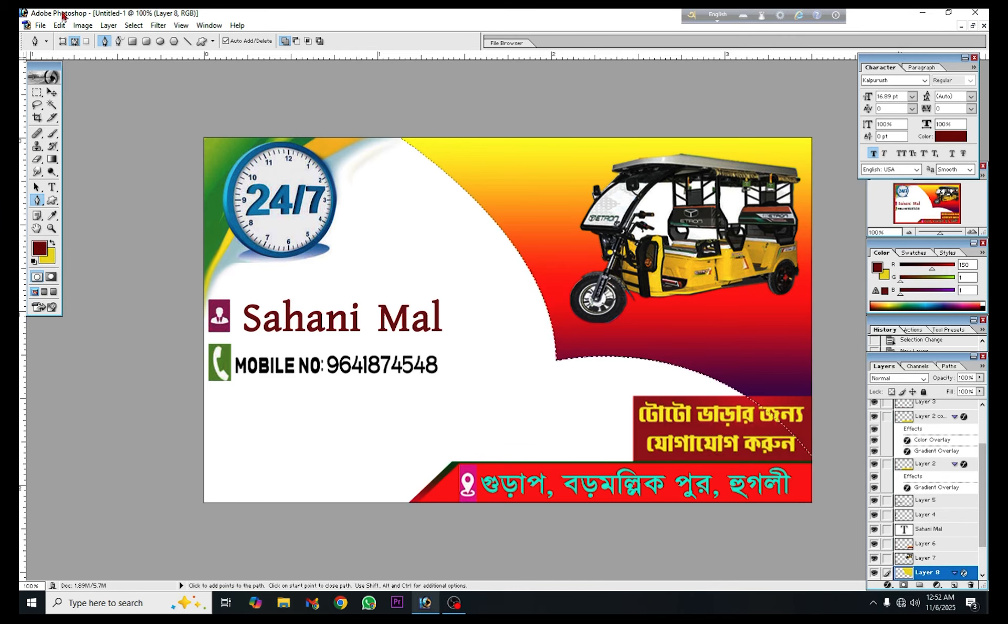
left_click(51, 92)
key("Right")
key("Right")
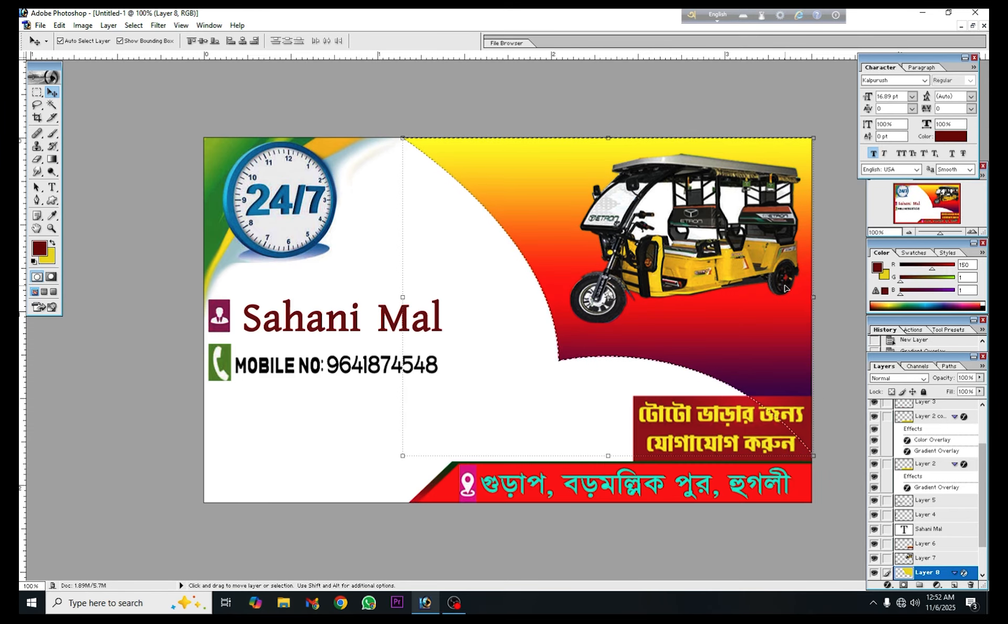
key("Up")
key("Up")
key("Up")
key("Up")
key("Up")
key("Up")
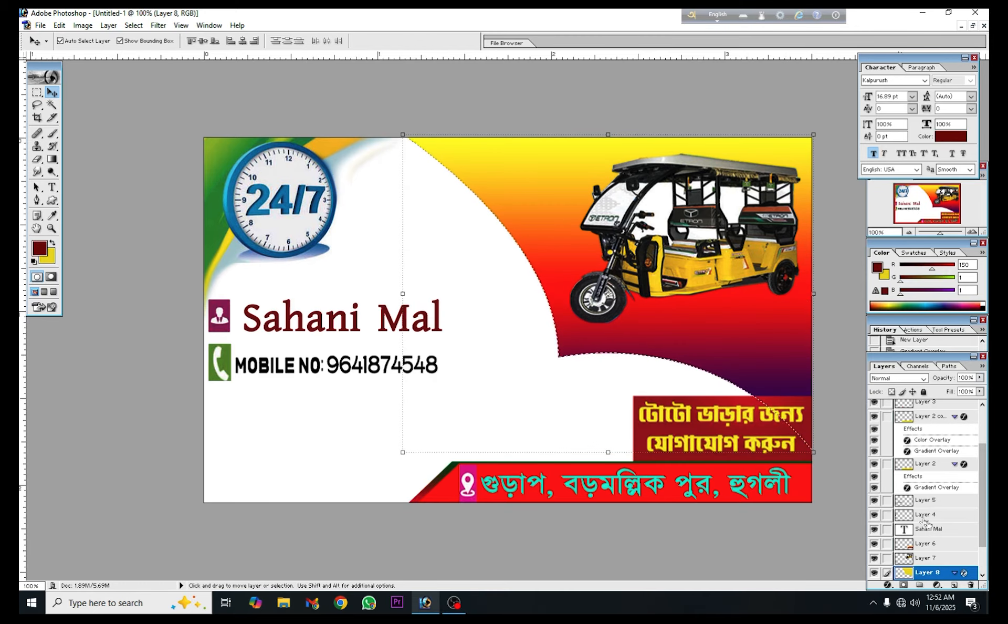
left_click_drag(639, 336, 637, 336)
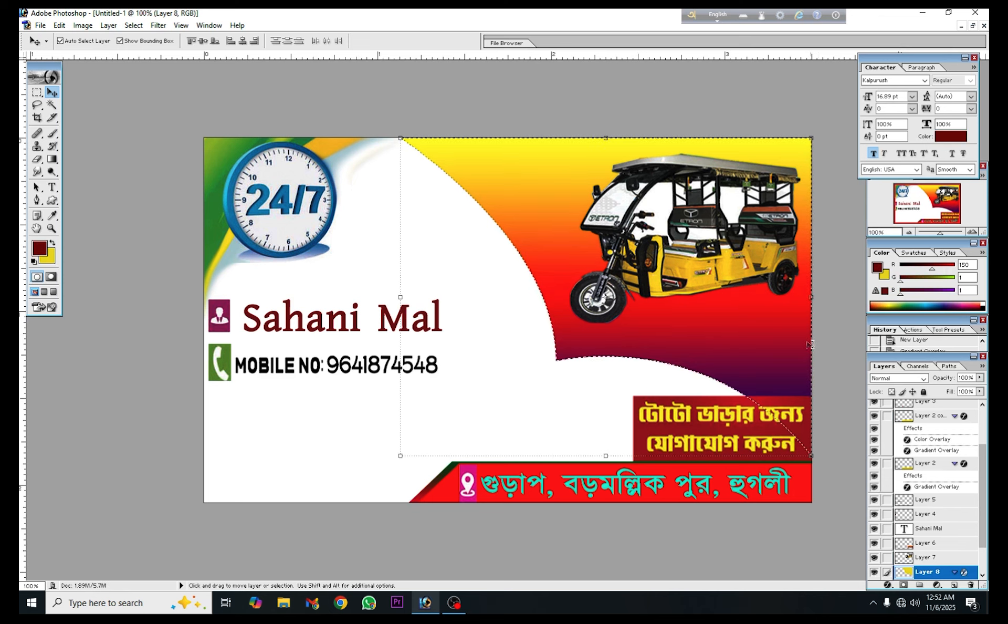
key("ctrl+d")
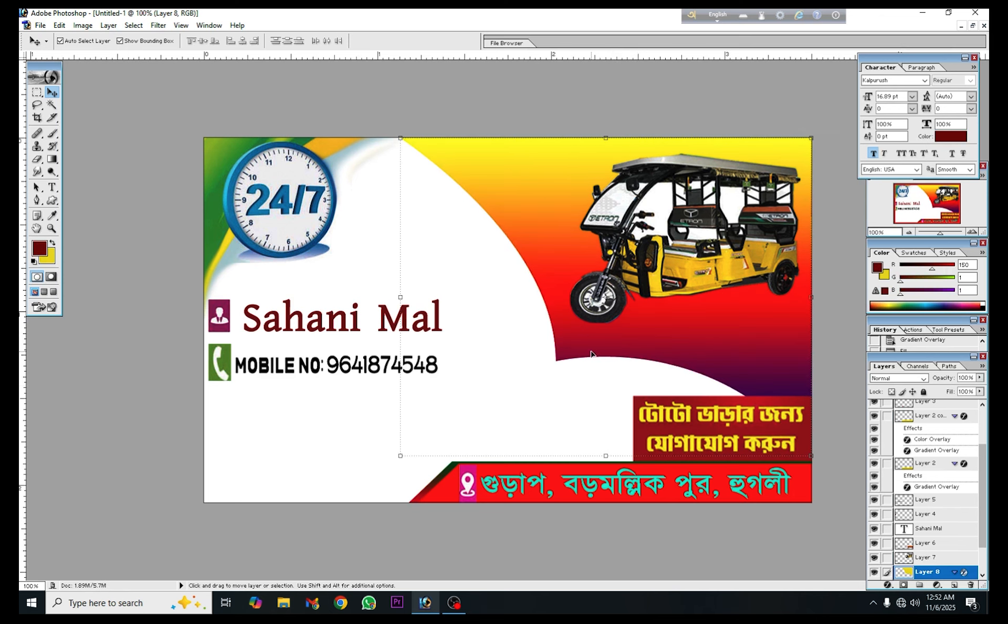
Duplicate the gradient shape and offset the copy slightly up and right, leaving a thin strip of the original along the curves
key("alt")
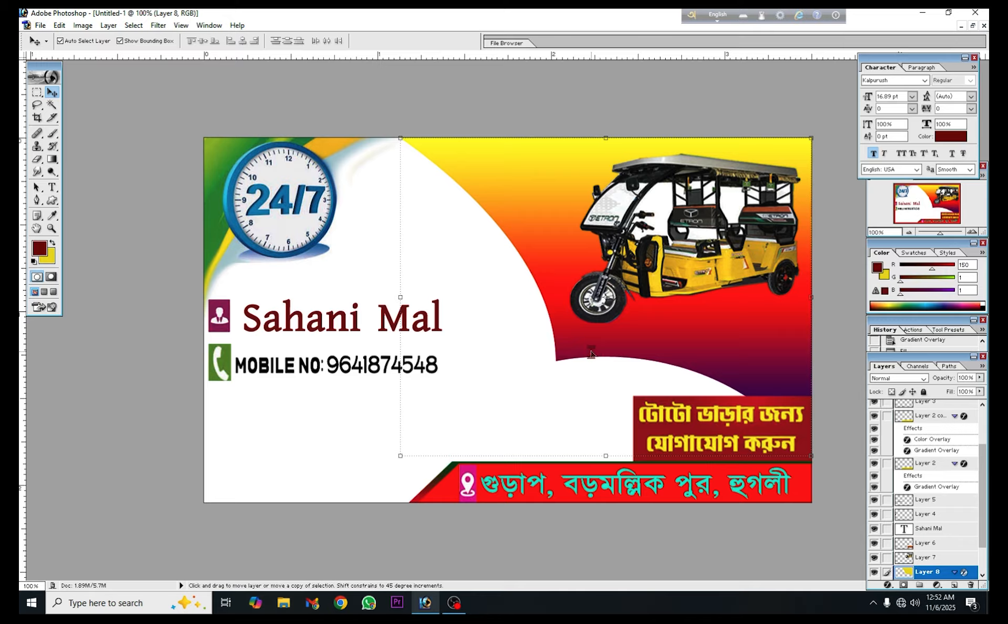
key("alt+Up")
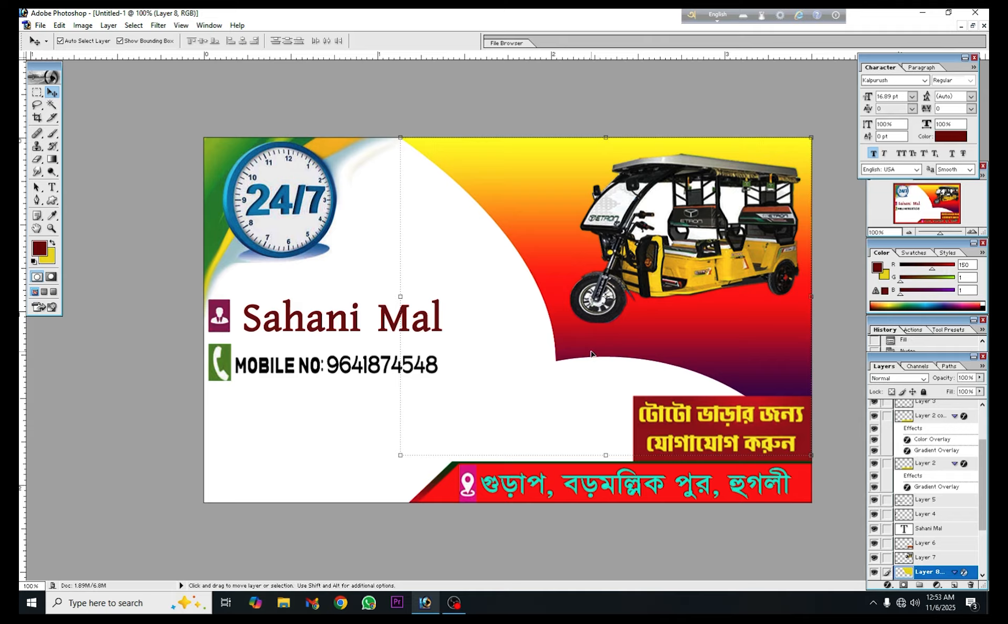
key("Up")
key("Right")
key("Right")
key("Right")
key("Right")
key("Right")
key("Right")
key("Up")
key("Up")
key("Up")
key("Up")
key("Up")
key("Up")
key("Up")
key("Up")
key("Right")
key("Right")
key("Right")
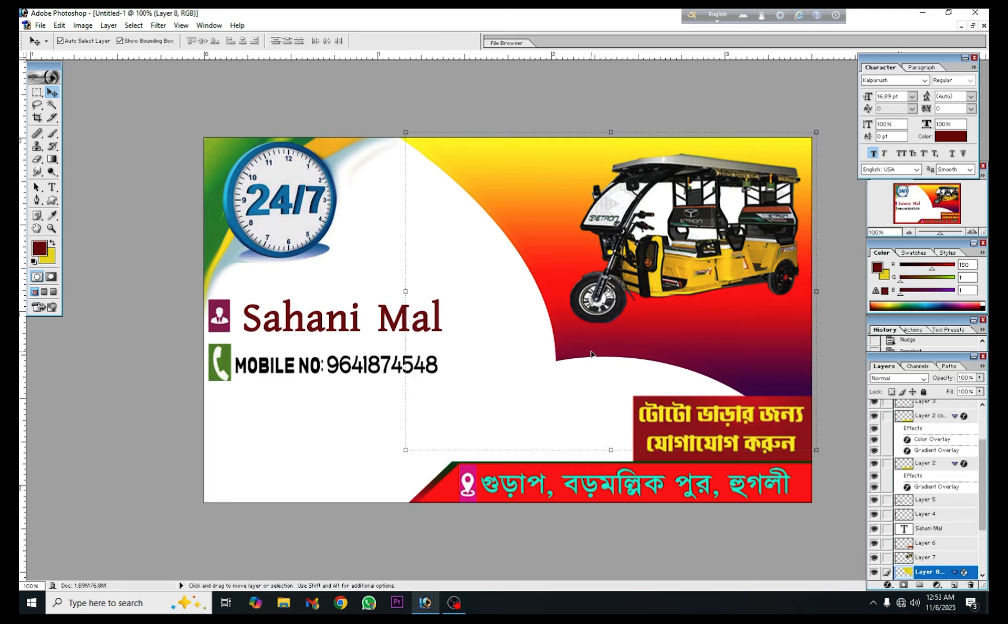
key("Right")
key("Right")
key("Right")
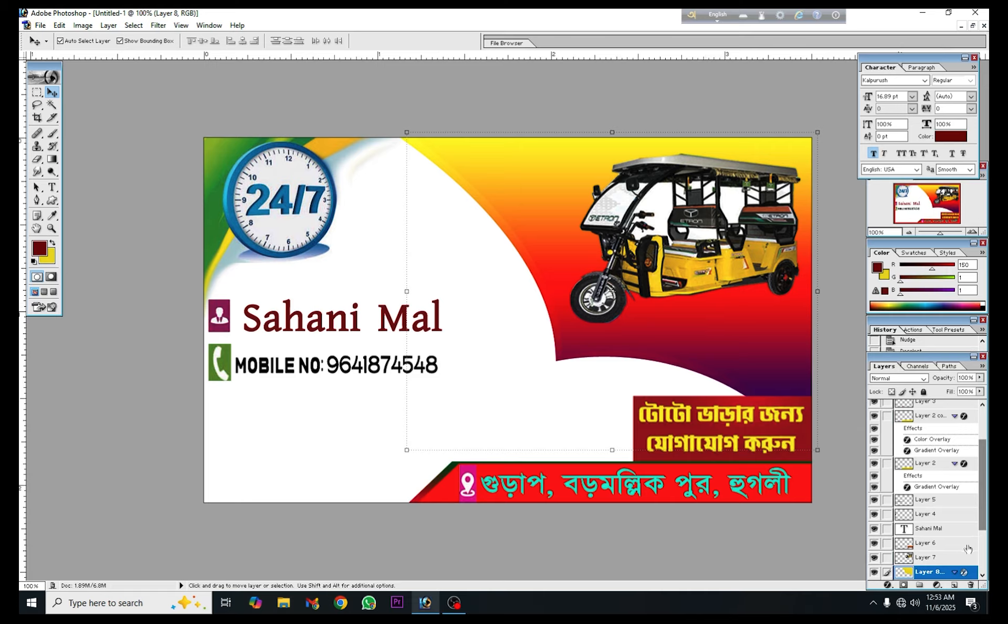
Try the red-green and blue-yellow-blue presets on the copied shape's Gradient Overlay, and set it to Black, White
double_click(969, 579)
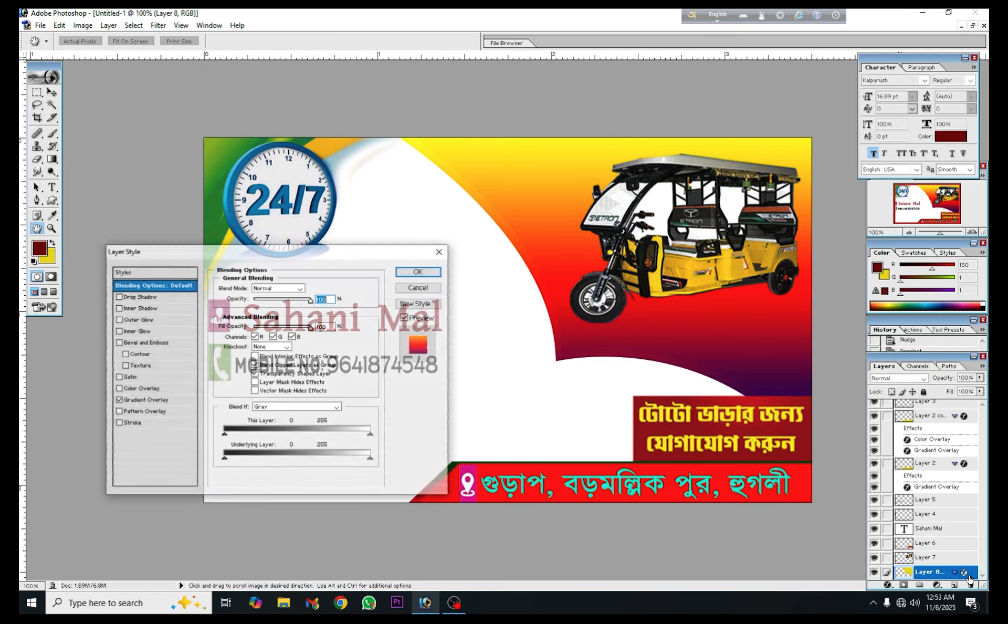
left_click(146, 402)
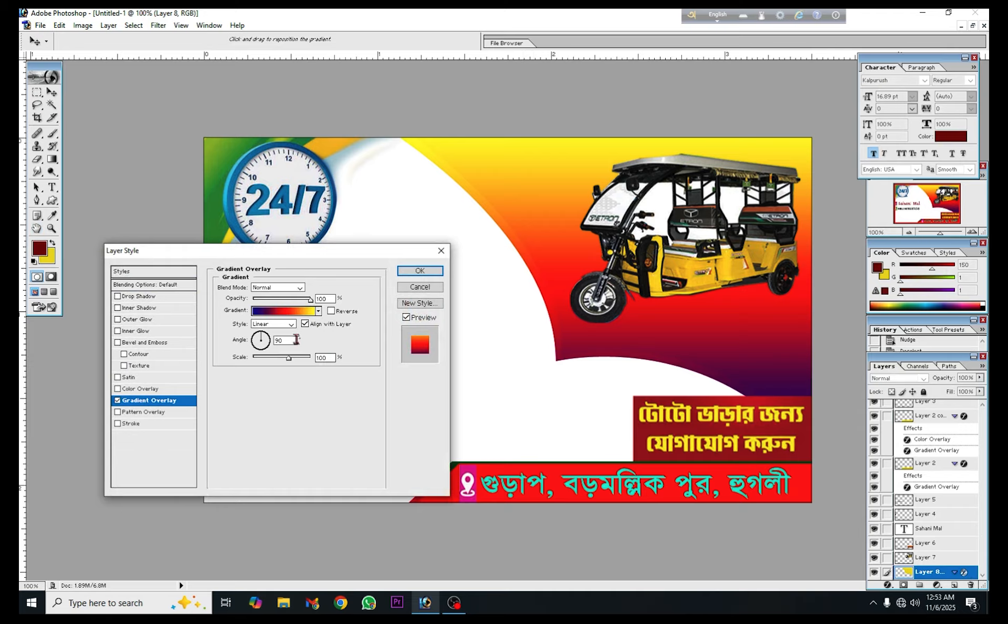
left_click(318, 311)
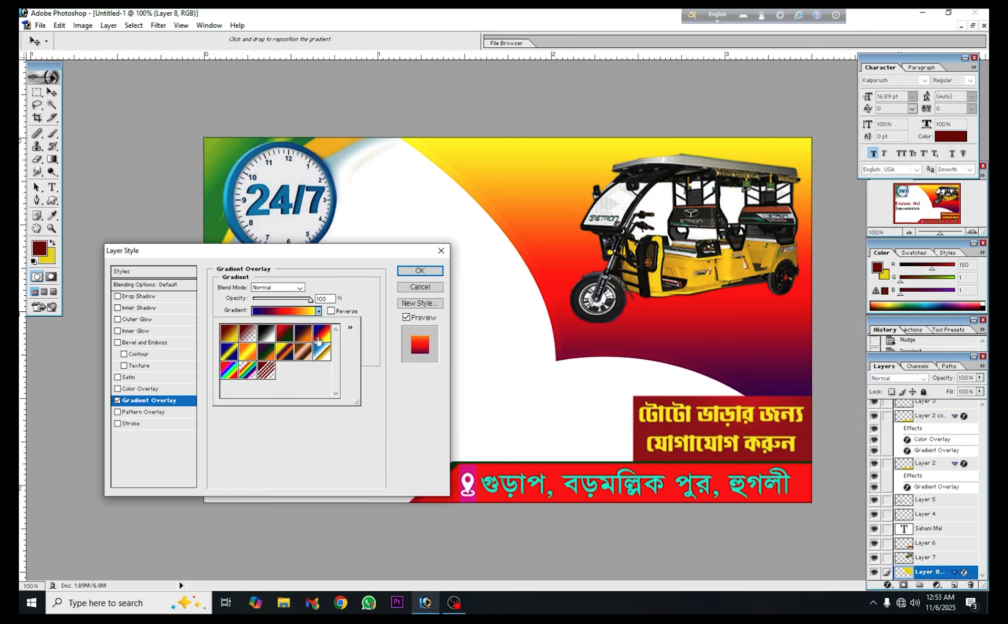
left_click(282, 336)
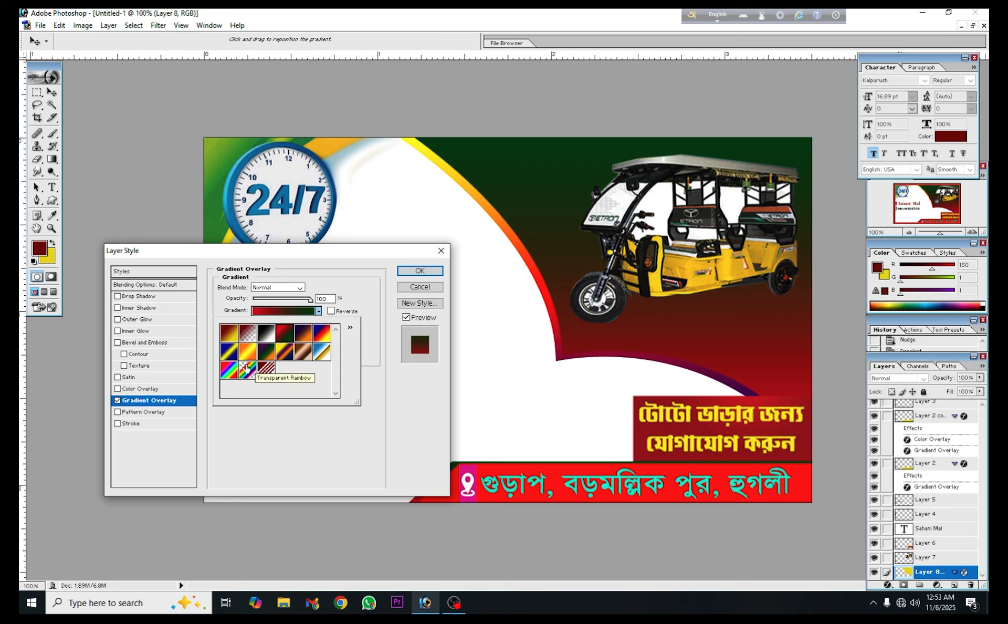
left_click(233, 359)
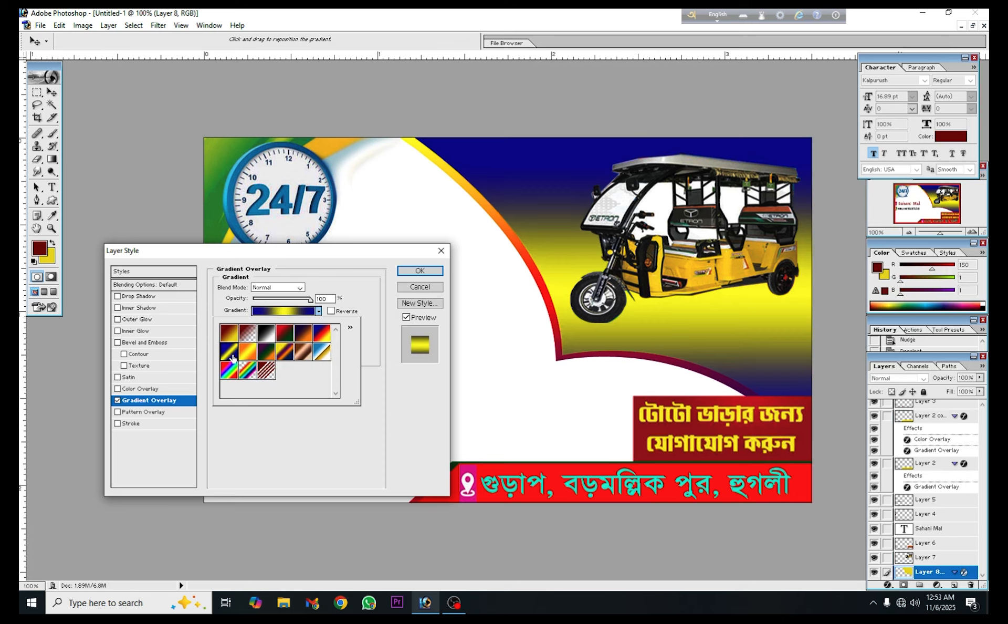
left_click(264, 337)
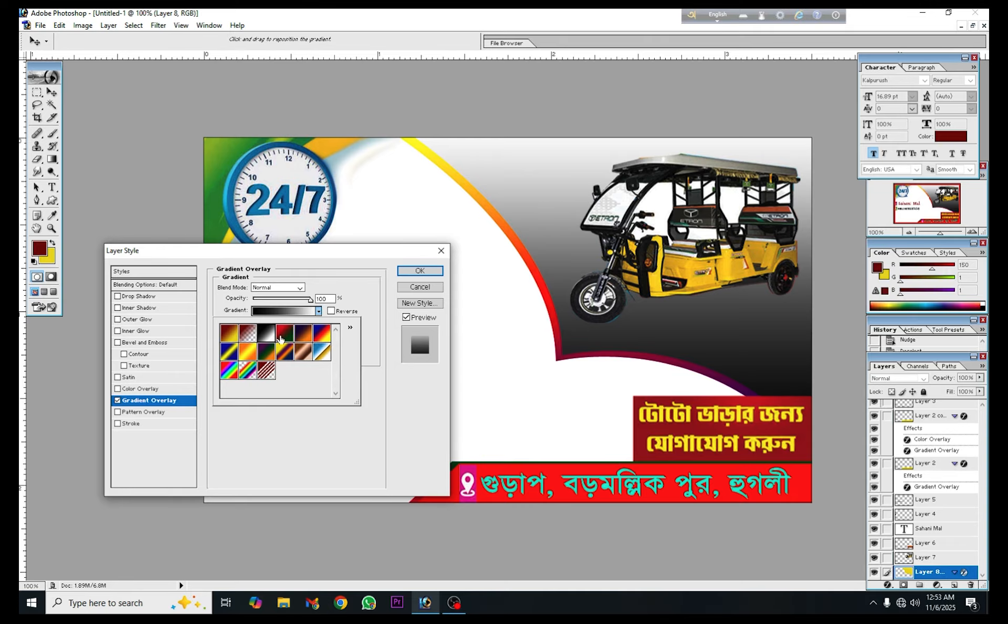
Open the copied shape's Black, White overlay gradient for editing and move its black color stop to the white end
left_click(283, 310)
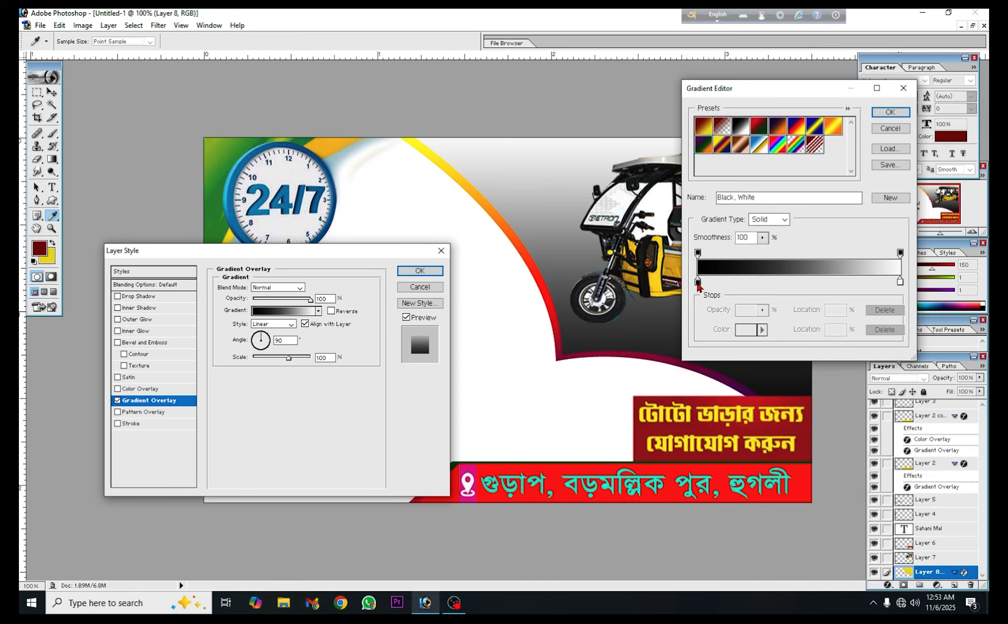
left_click_drag(698, 282, 729, 285)
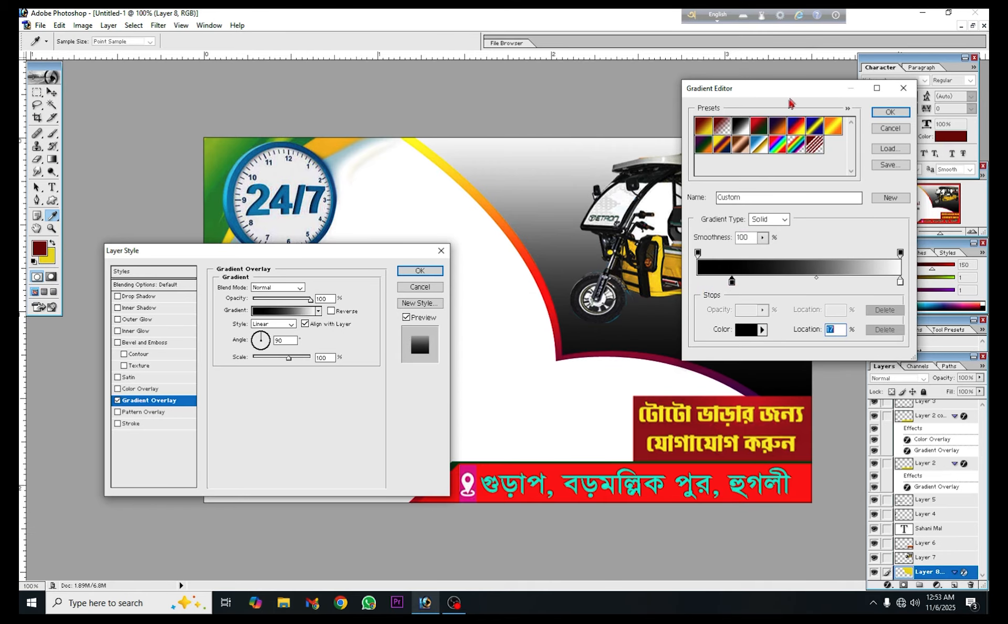
left_click_drag(793, 88, 321, 76)
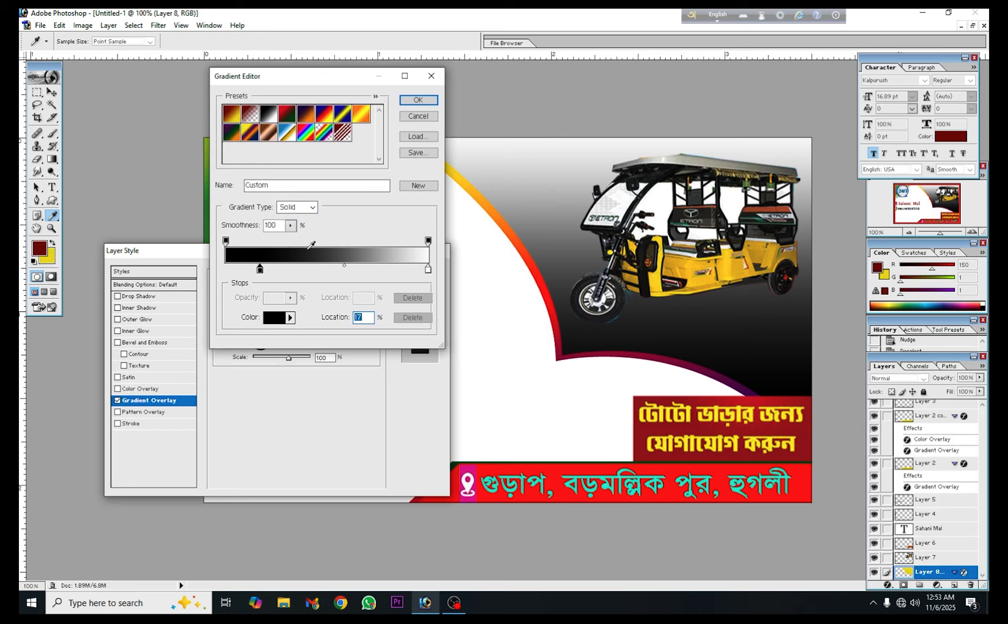
left_click_drag(262, 273, 426, 272)
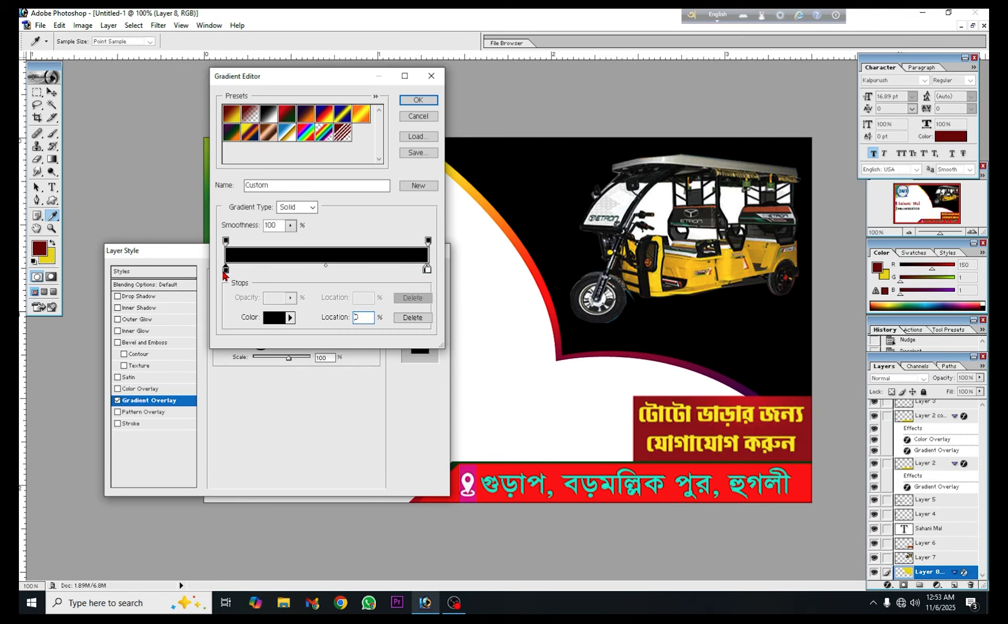
Recolor the starting gradient stop to off-white F7F0F0, place it at 23%, and apply the gradient to the copied shape
left_click_drag(224, 271, 315, 270)
left_click(282, 318)
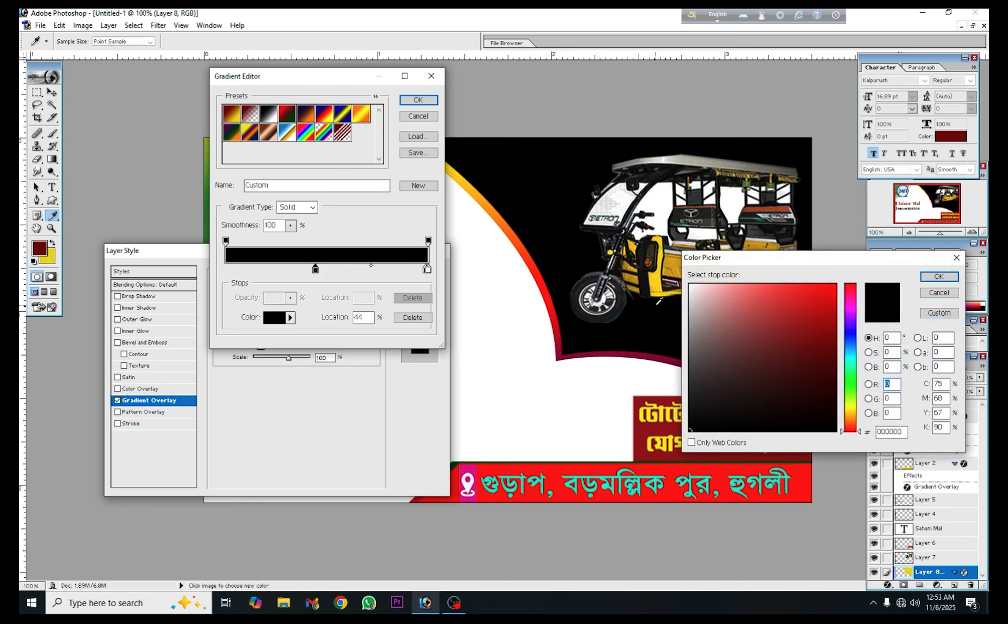
left_click(693, 289)
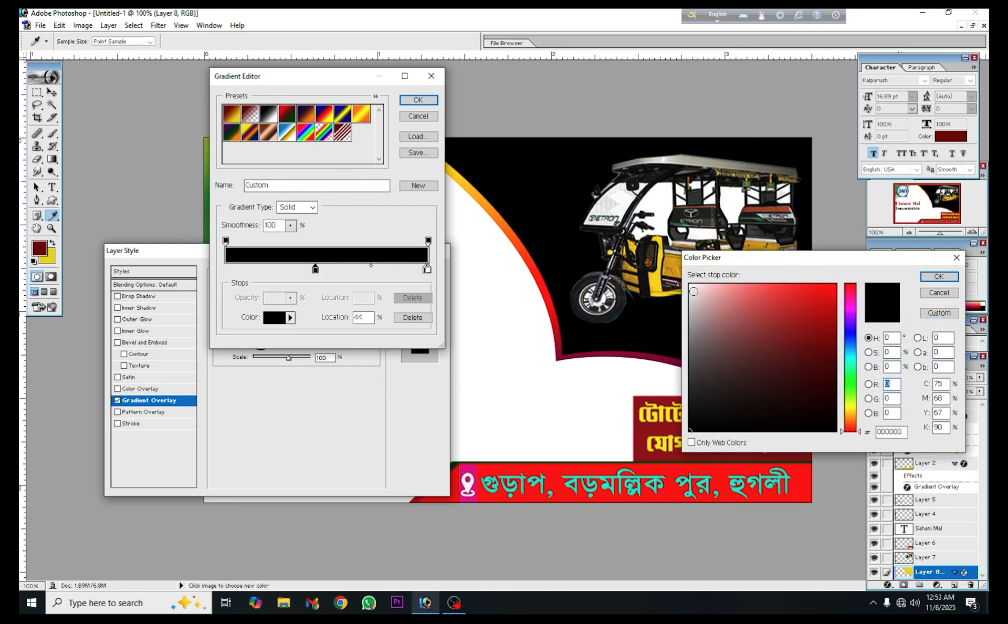
left_click(939, 276)
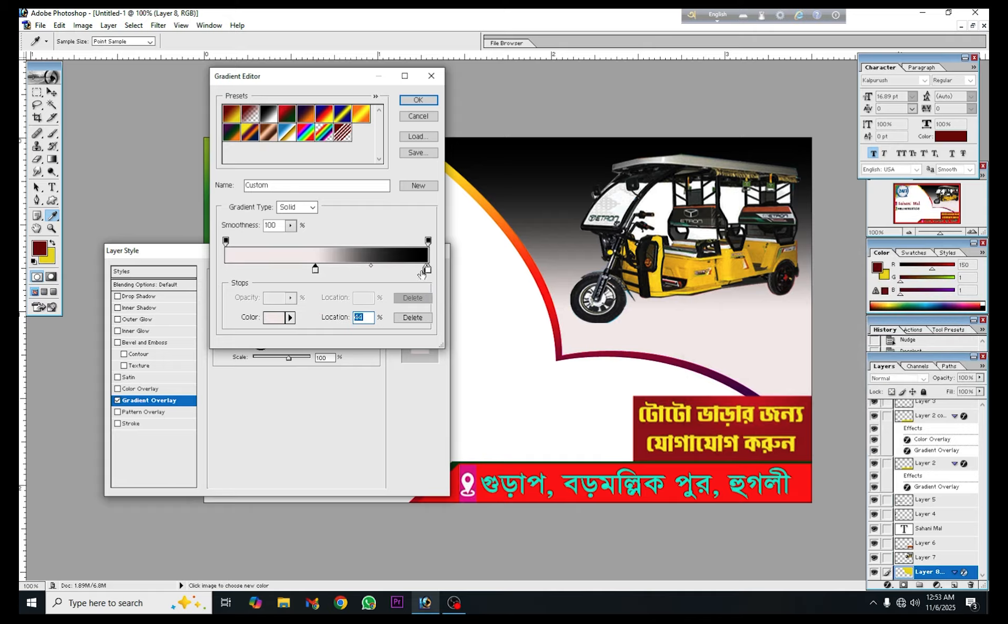
left_click_drag(315, 270, 275, 278)
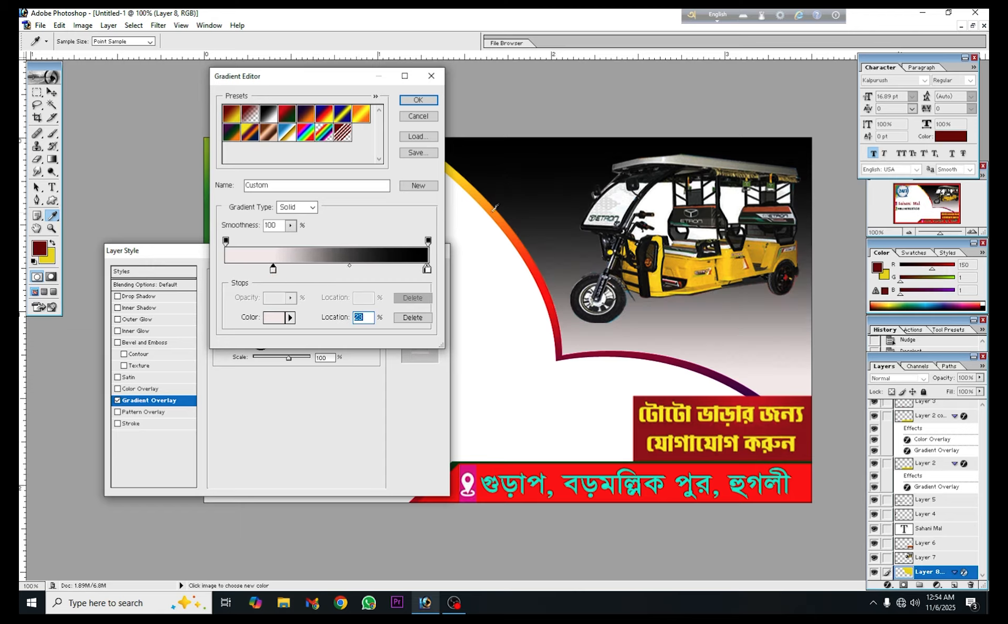
left_click(417, 101)
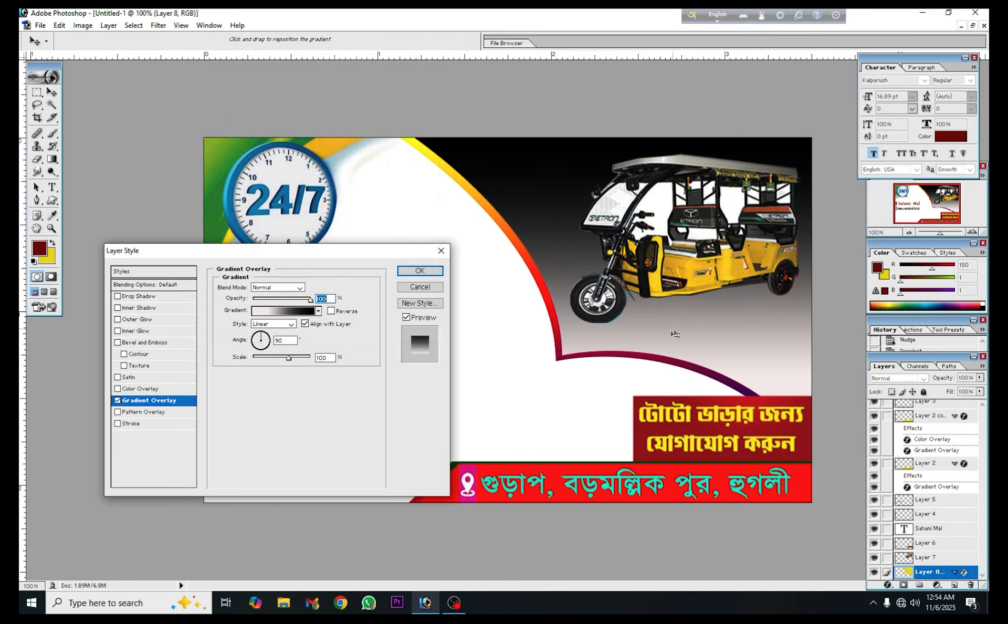
left_click(425, 273)
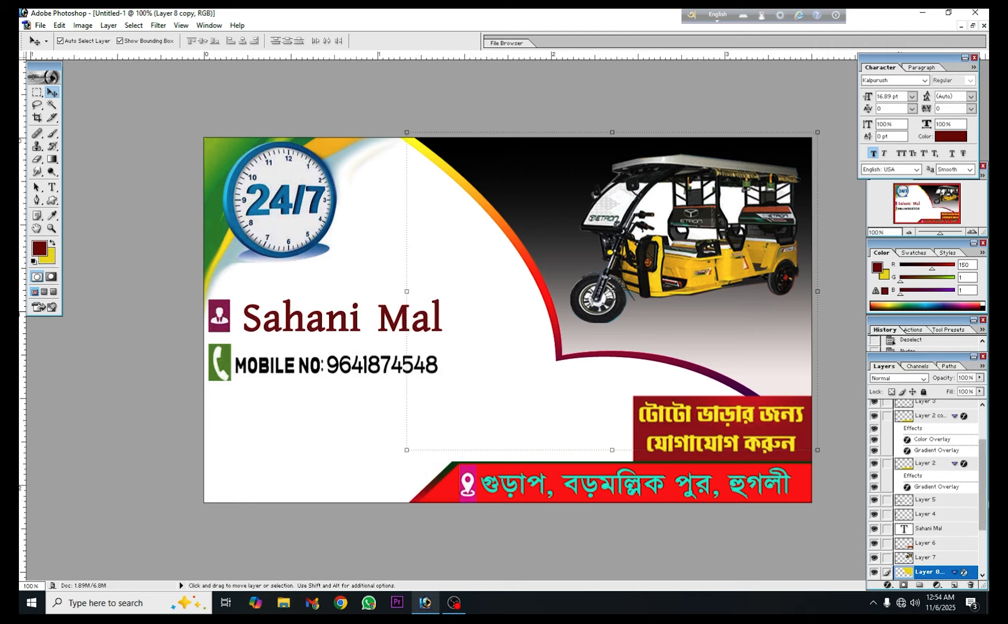
Add a Drop Shadow to the original gradient shape on Layer 8 with distance 11 px, spread 14% and size 18 px
scroll(960, 543, "down", 3)
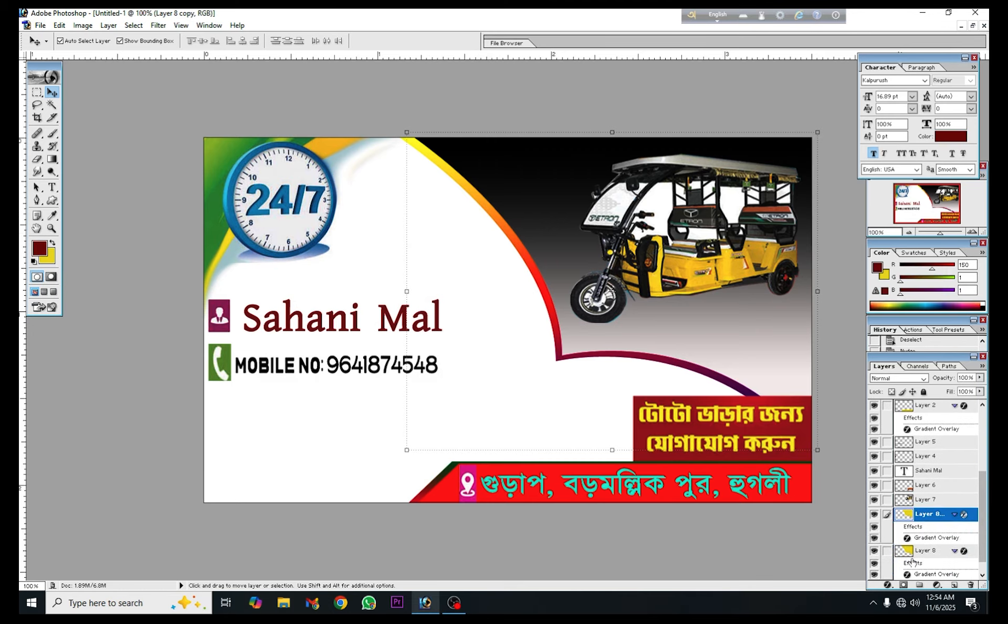
left_click(916, 553)
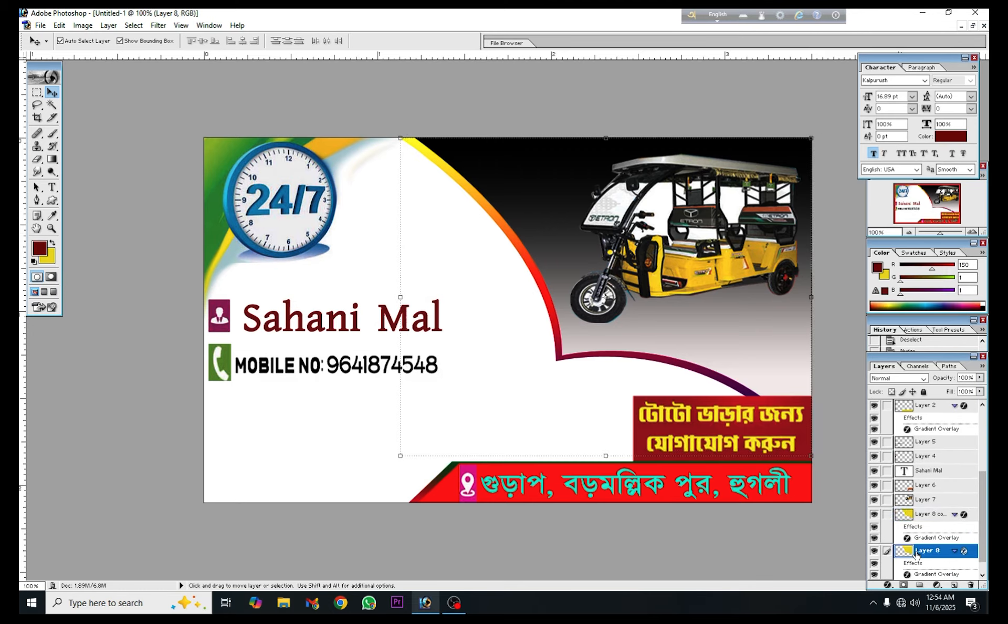
double_click(974, 553)
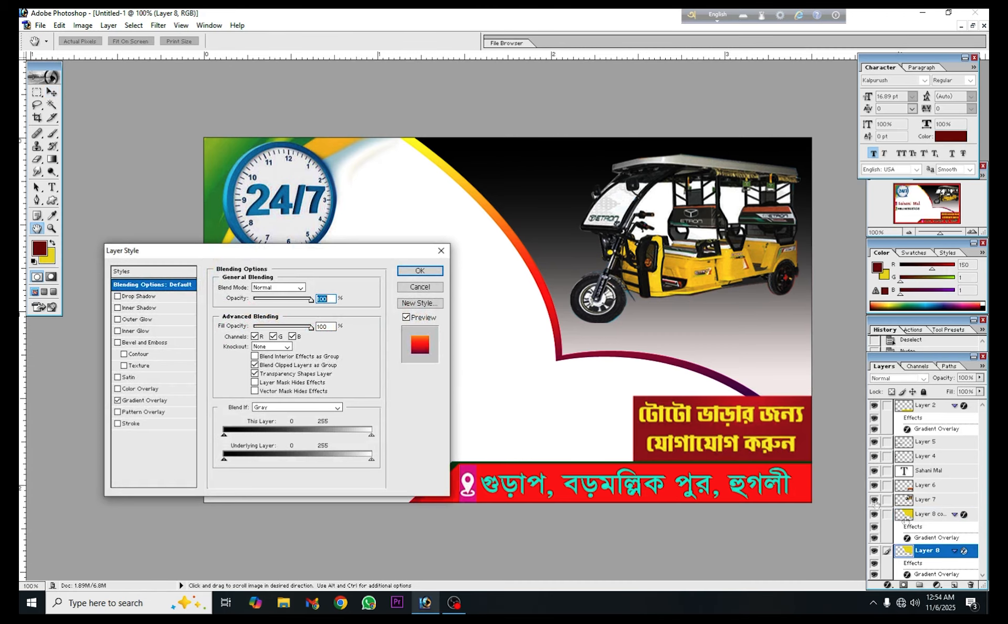
left_click(149, 298)
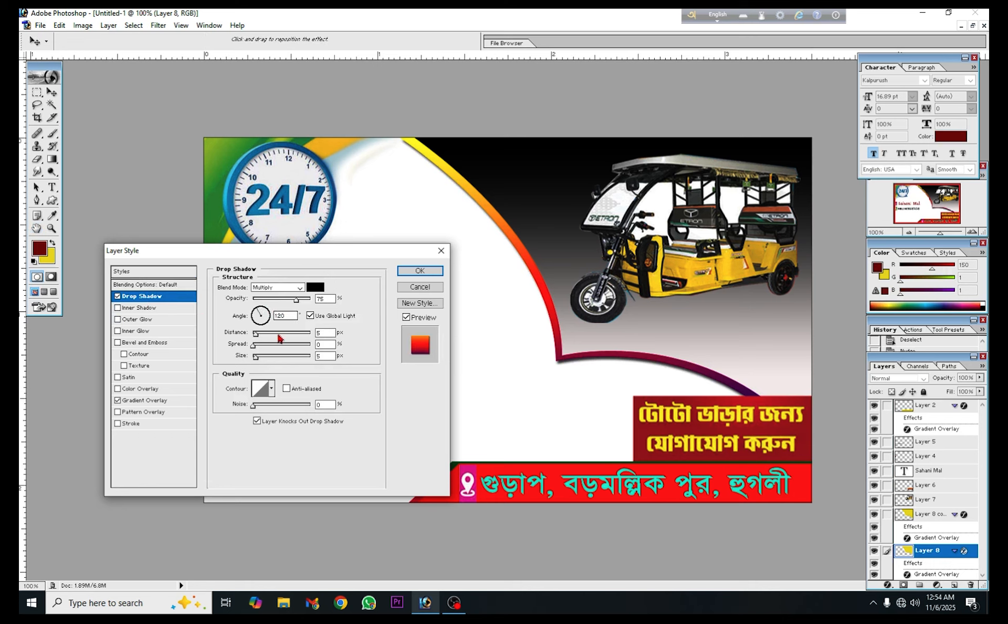
left_click_drag(257, 357, 262, 337)
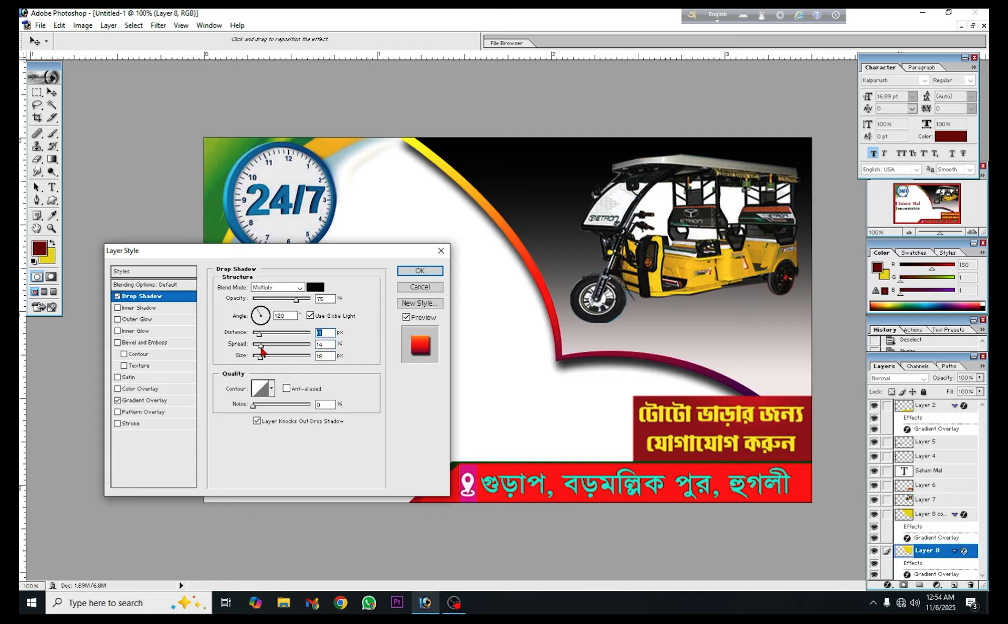
left_click(419, 271)
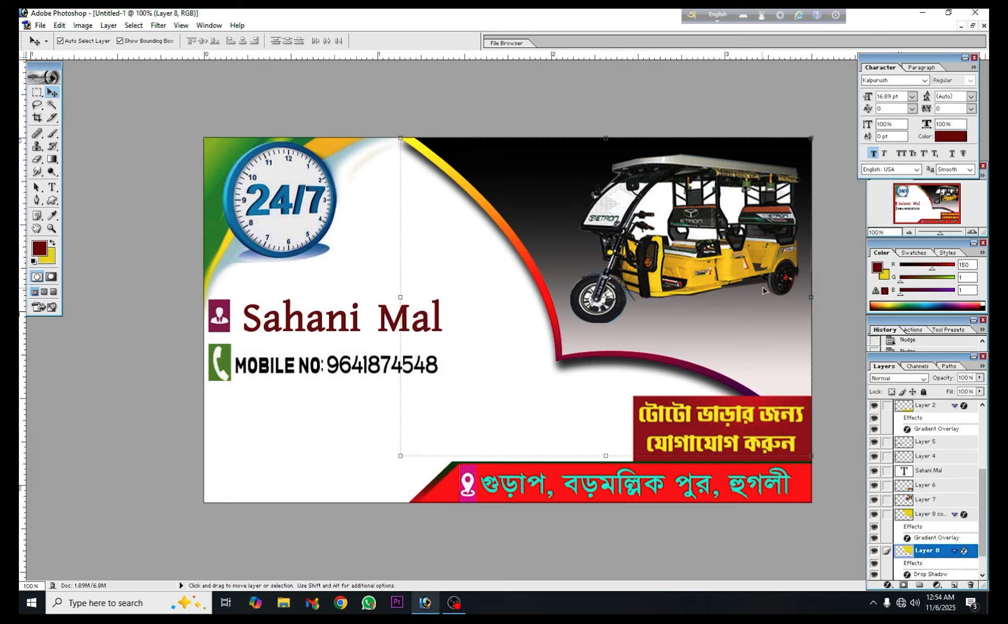
Add a Drop Shadow to the copied black-to-off-white shape with its distance set to 14 px
left_click(527, 247)
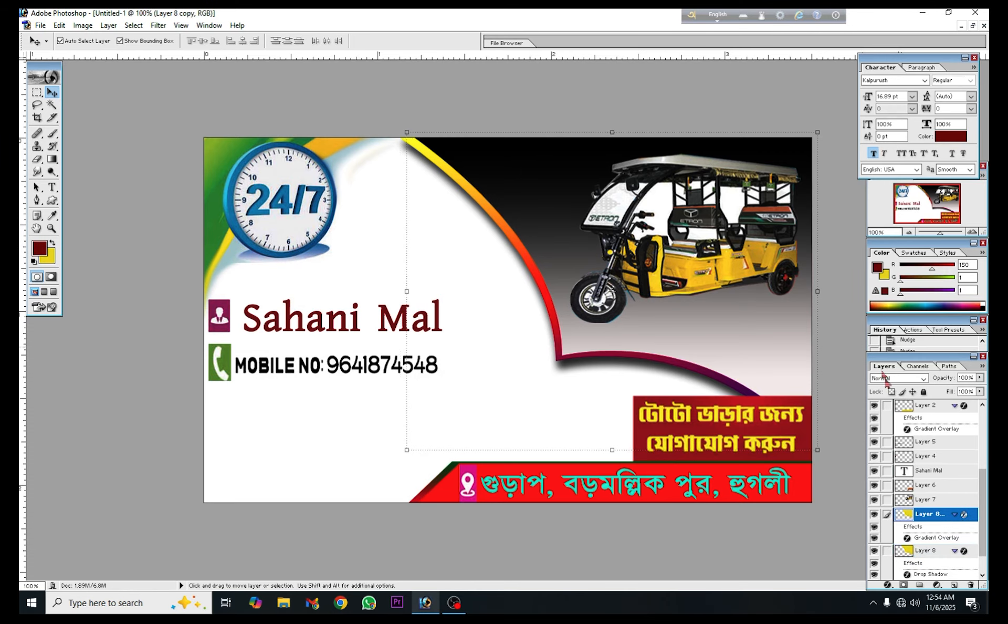
double_click(972, 519)
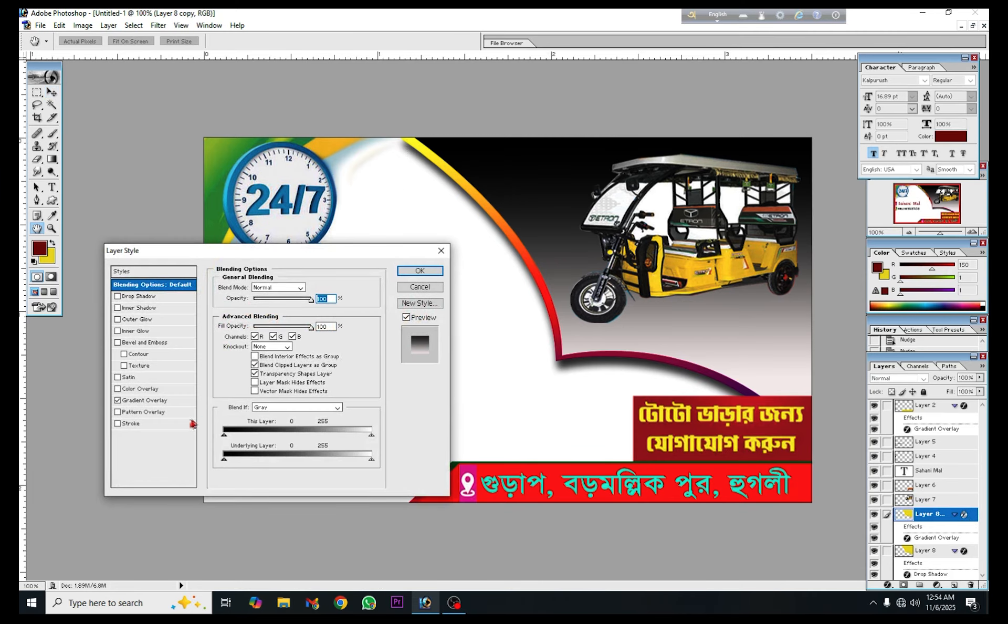
left_click(150, 298)
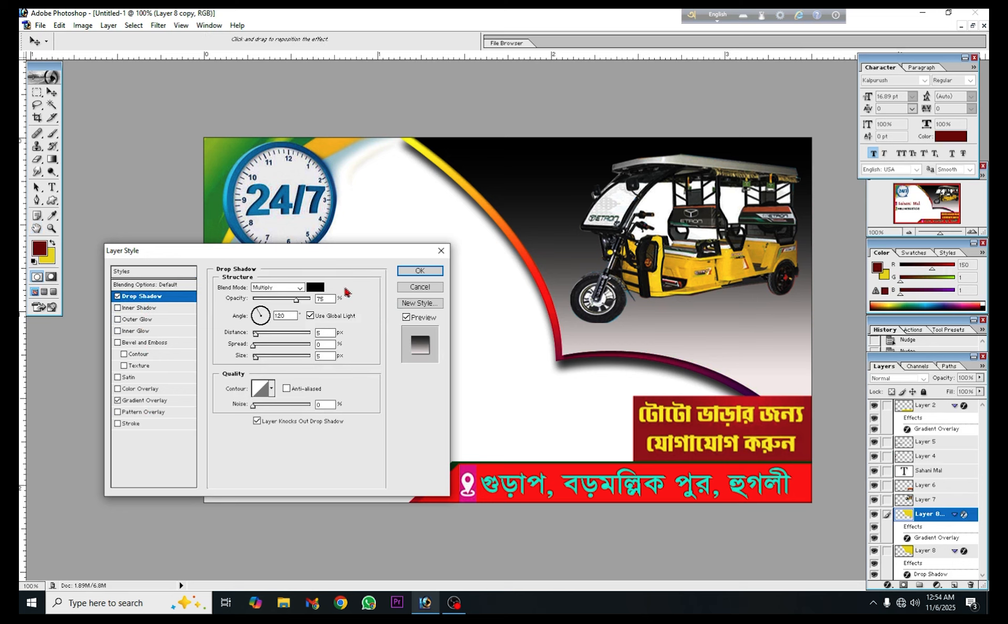
left_click(261, 334)
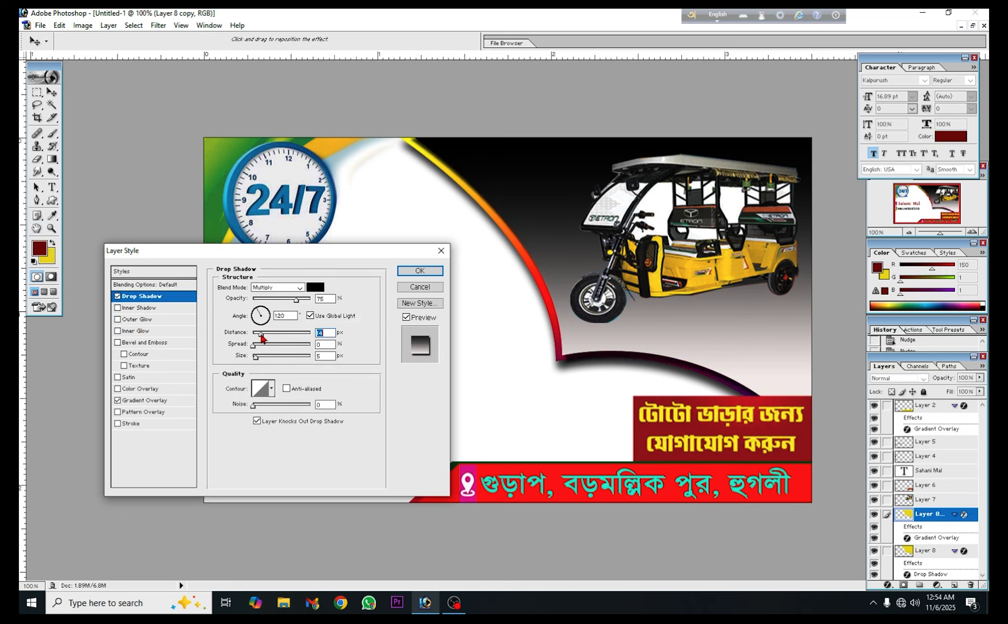
left_click(420, 271)
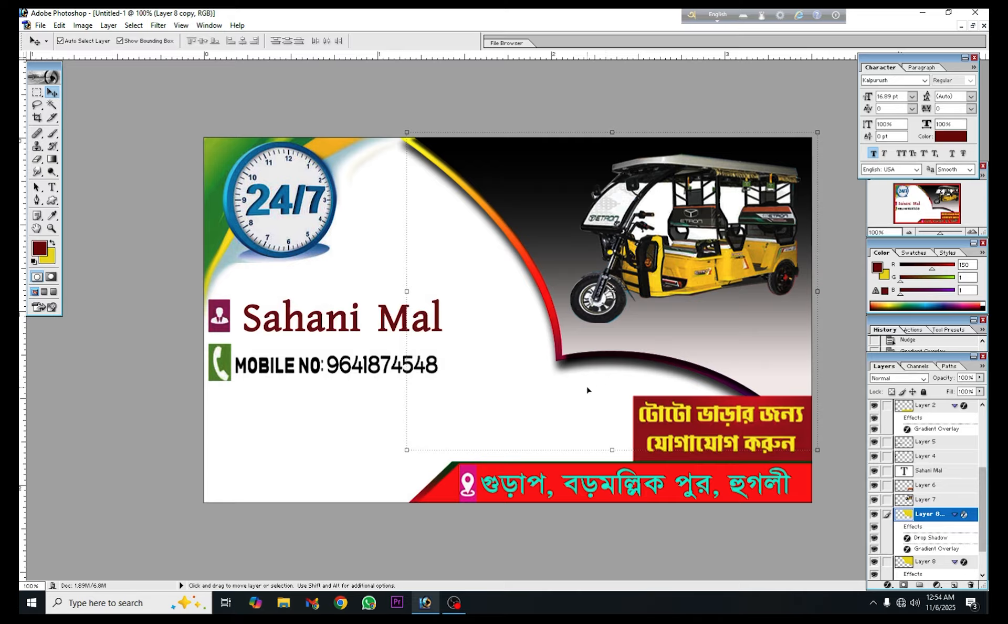
Start a black 11.36 pt Kalpurush ANSI text line below the mobile number reading "এখানে দিবারাত্রি"
left_click(319, 436)
scroll(381, 437, "down", 1)
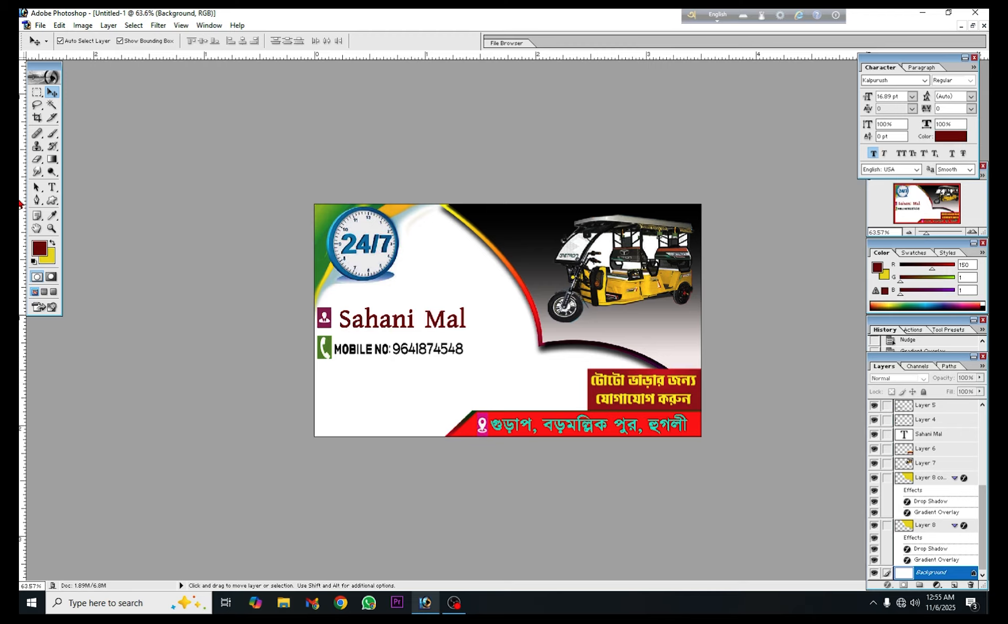
key("t")
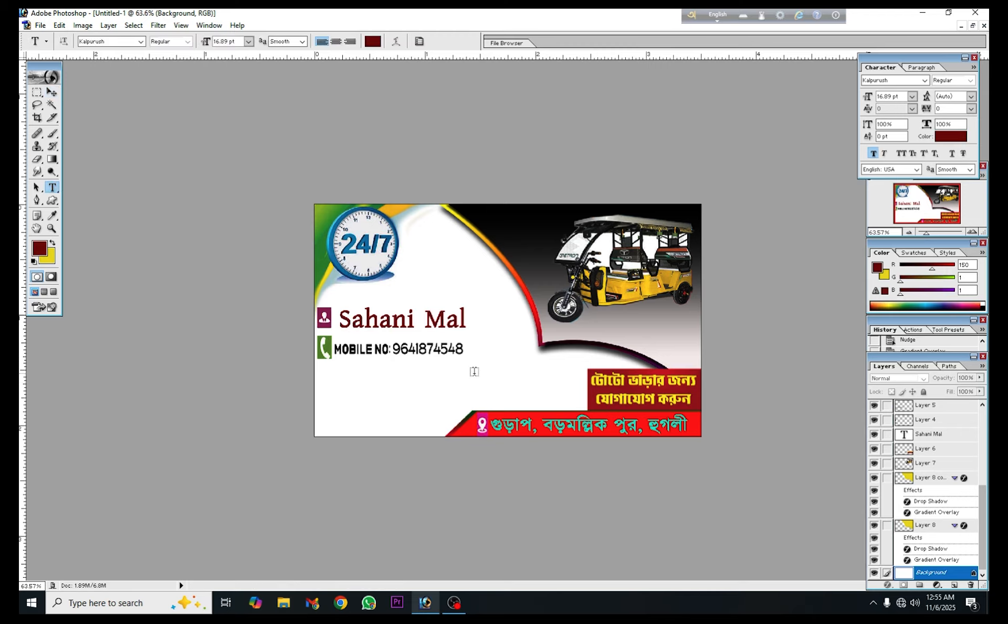
left_click(504, 384)
type("ekhan")
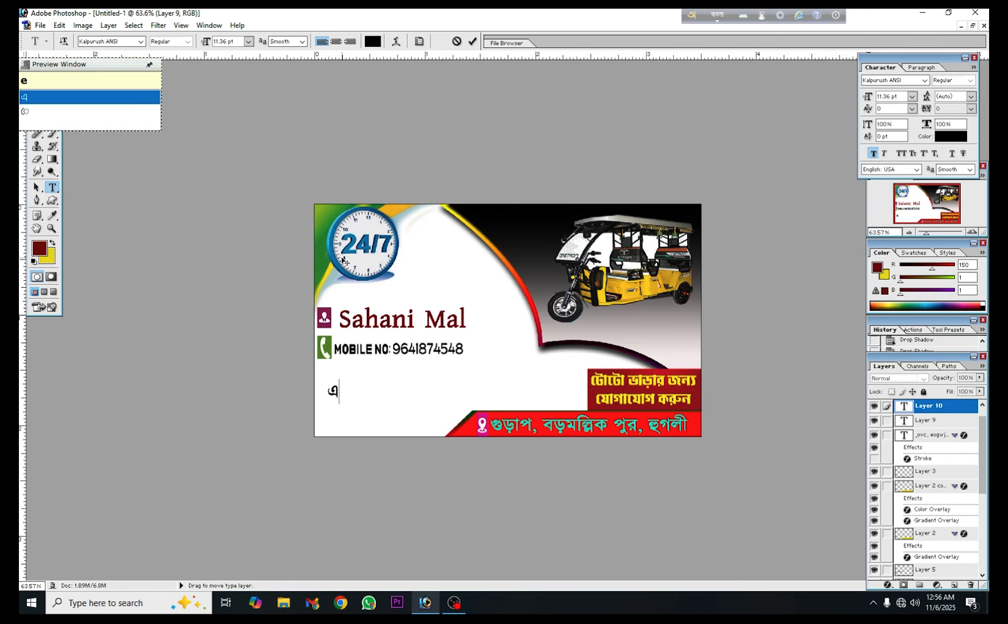
type("e ")
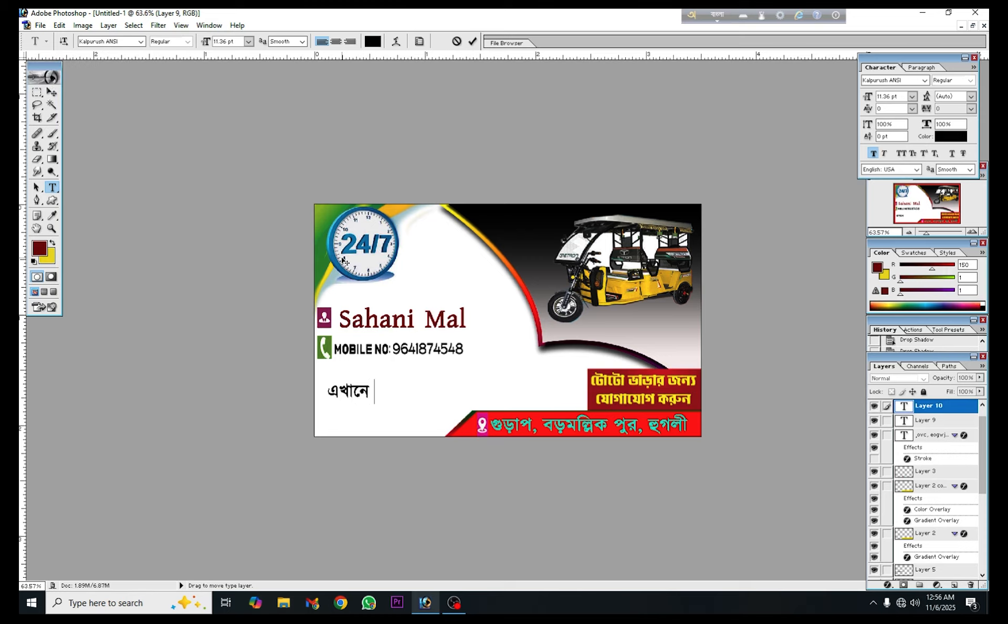
type("di")
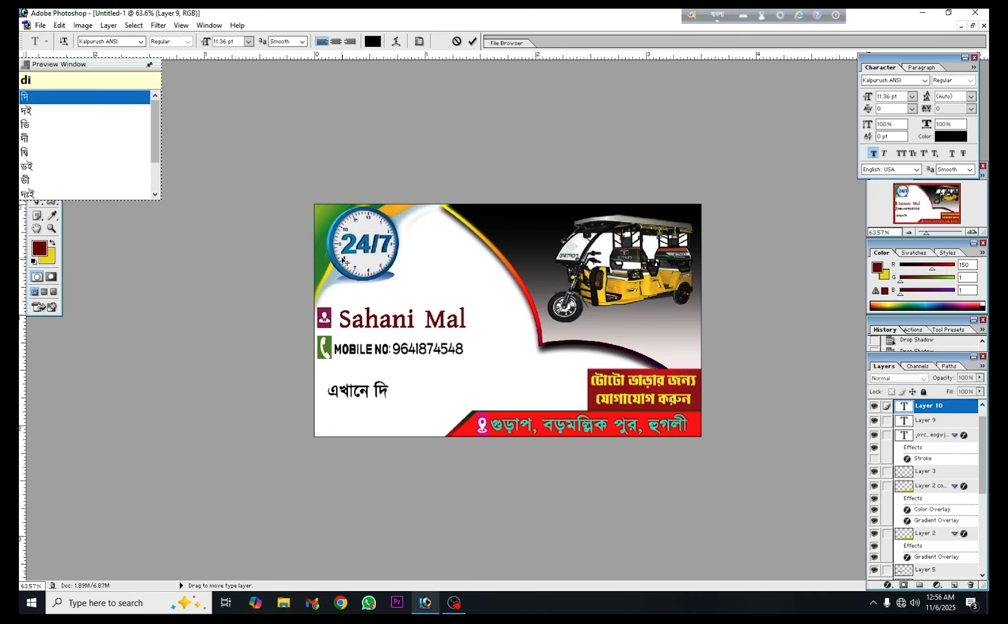
type("bar")
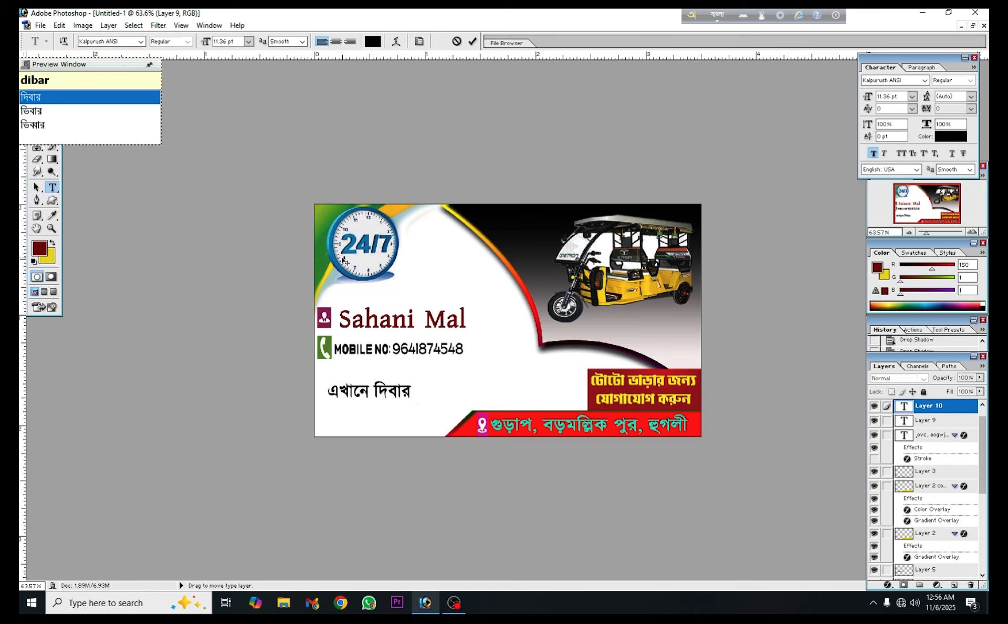
type("atri ")
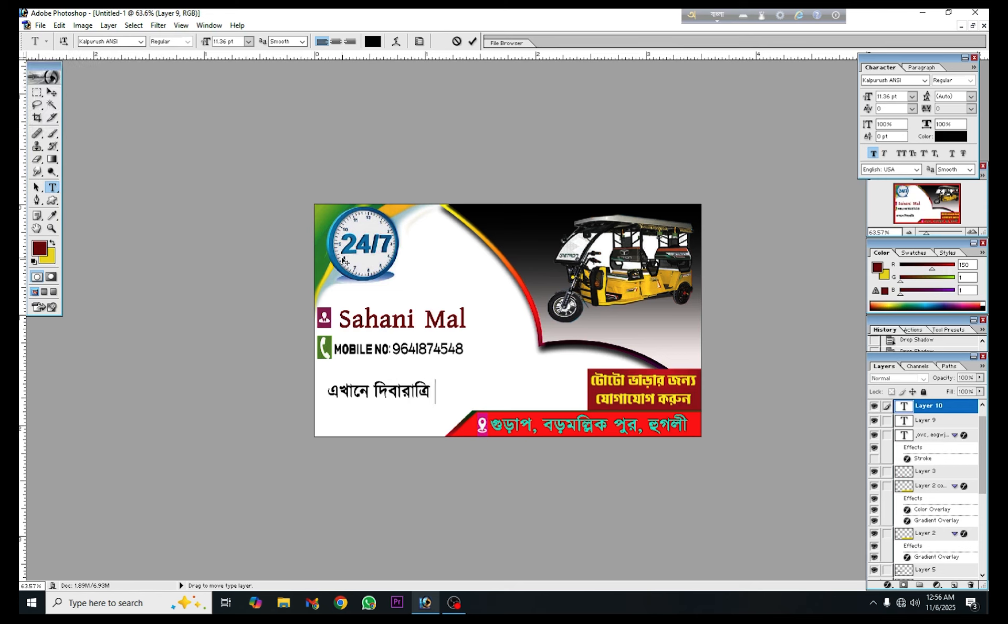
type("to")
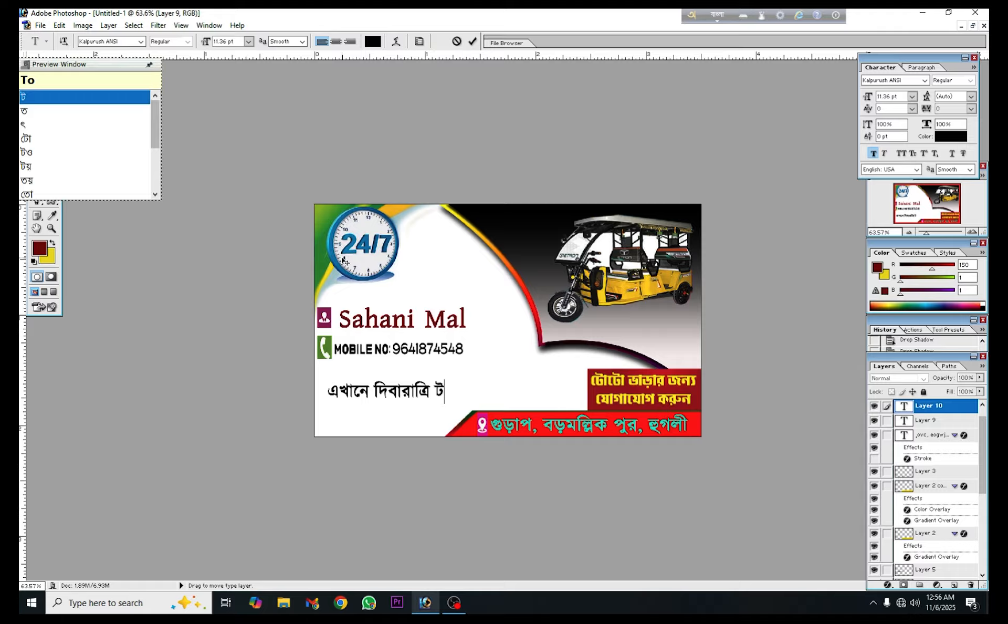
type("To")
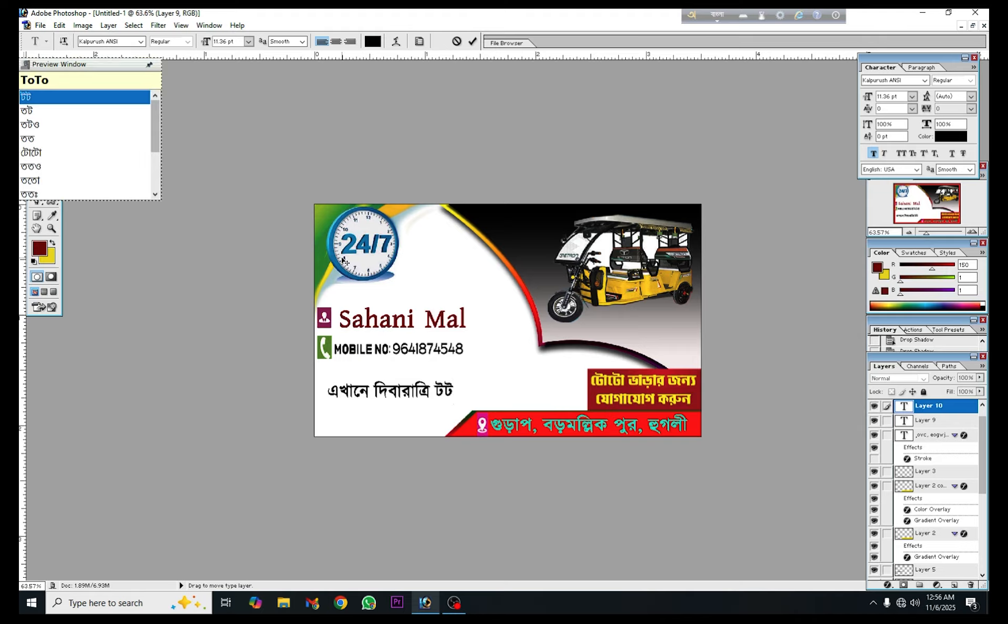
Continue the Bengali service line with the words "টোটো রিজার্ভ"
key("Down")
key("Down")
key("Down")
key("Down")
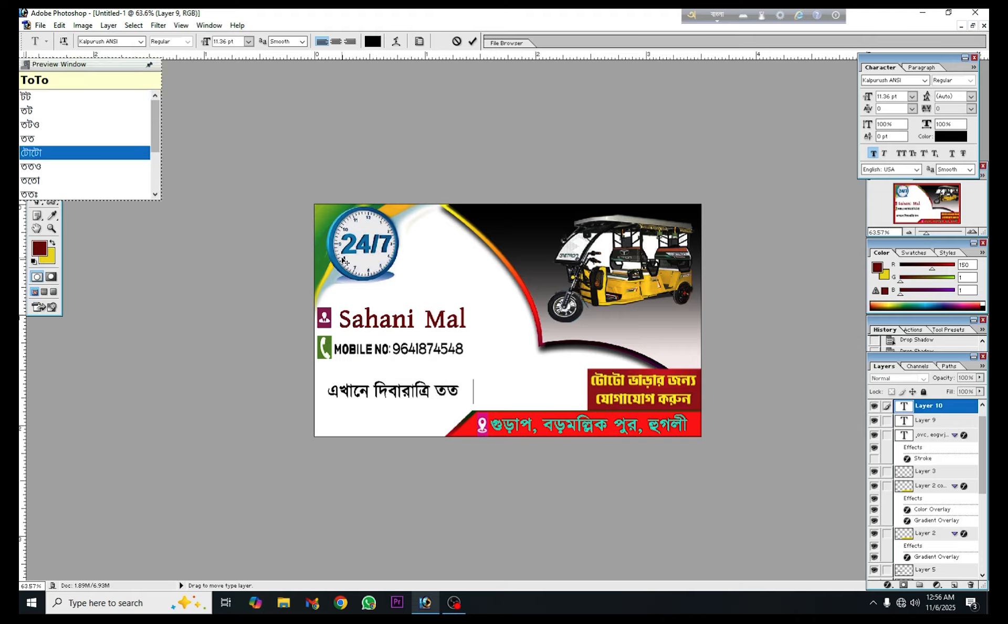
key("space")
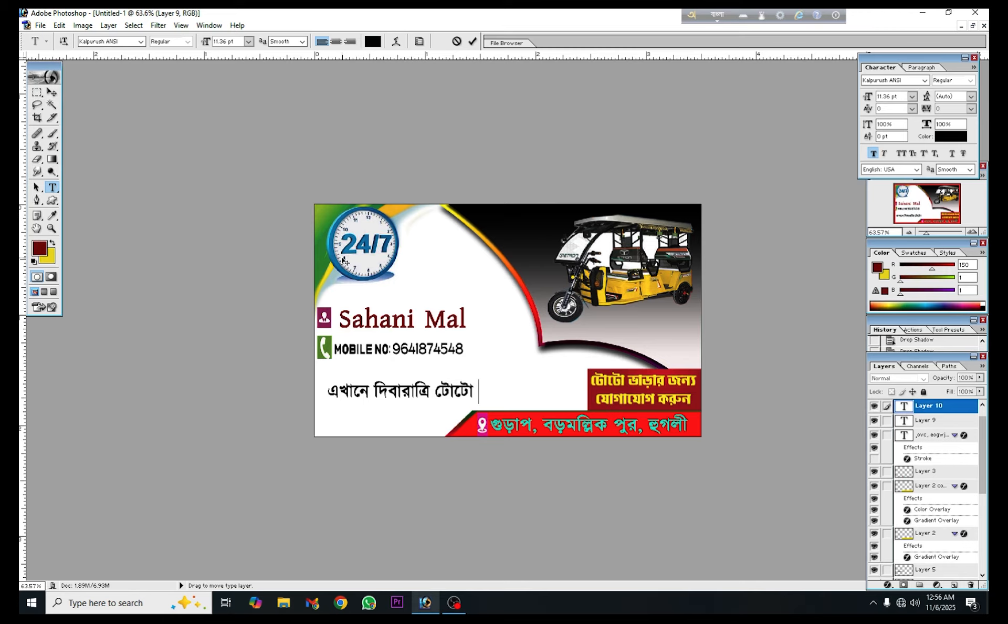
type("ri")
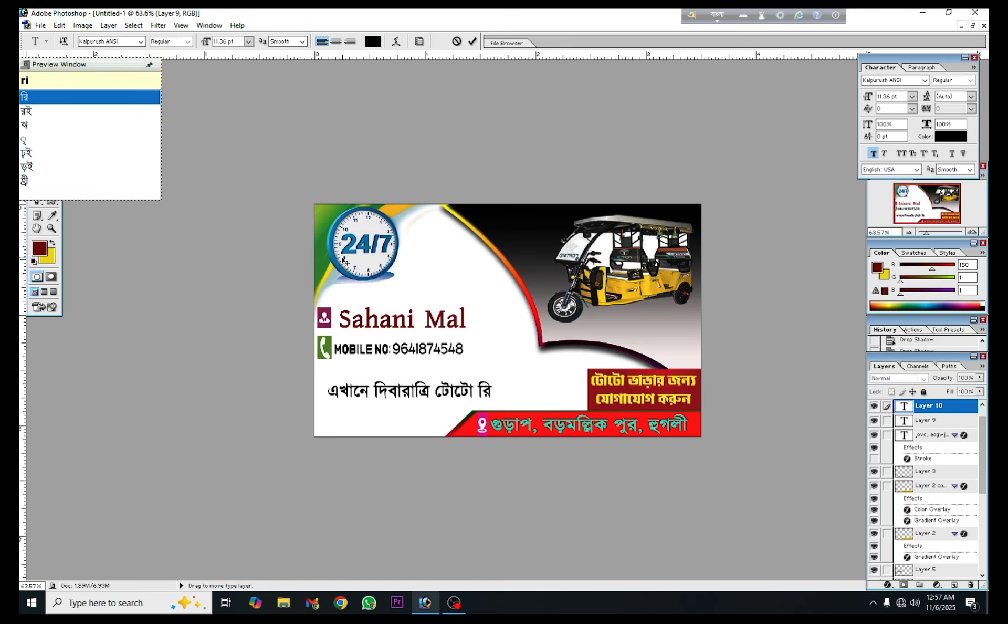
type("jarr")
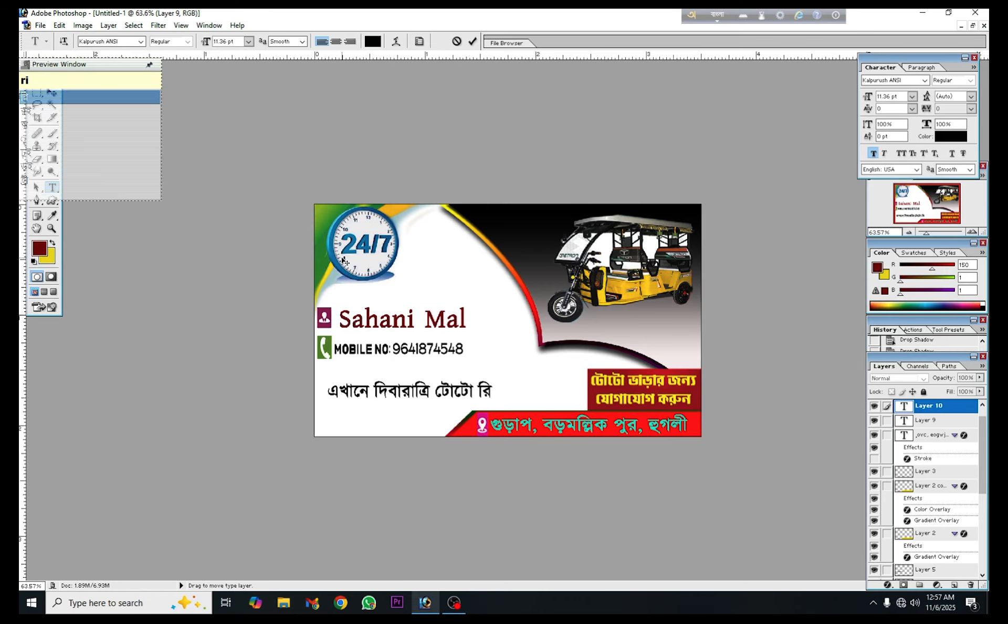
type("V")
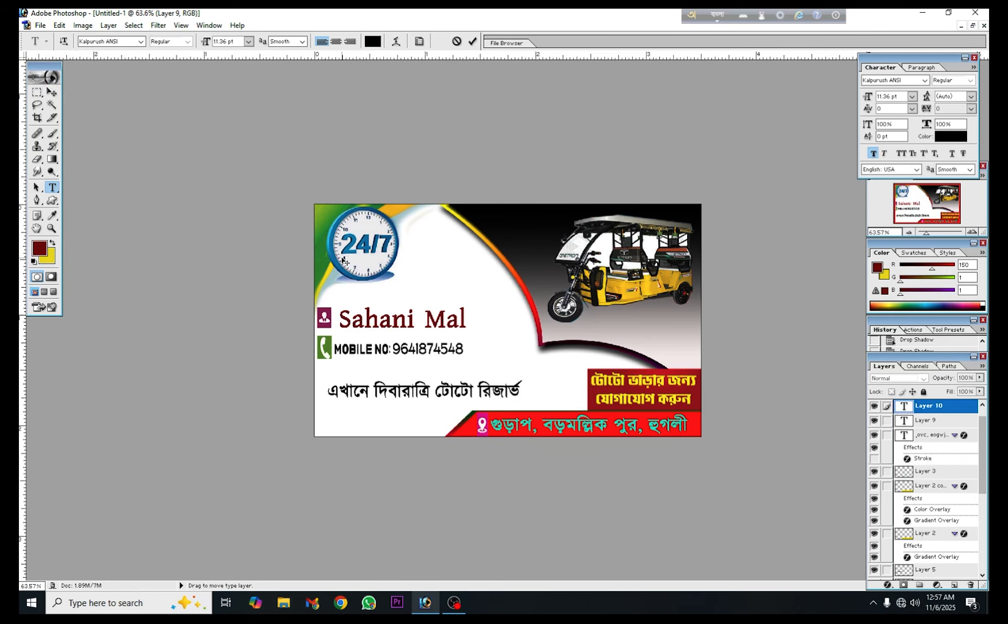
type(" paoua")
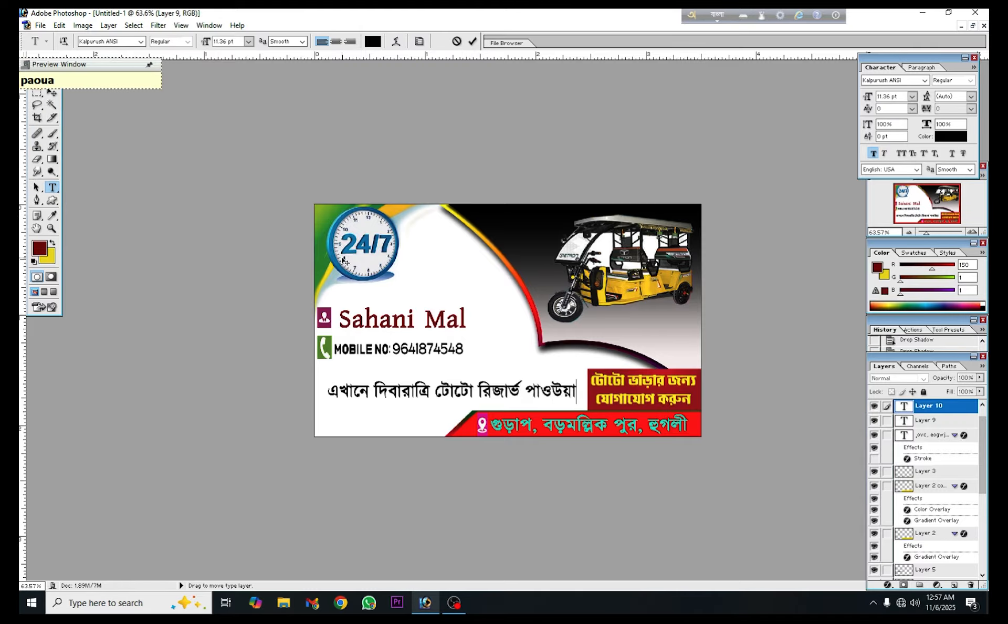
Finish the Bengali service line with "পাওয়া যায়" and commit the text
key("BackSpace")
key("BackSpace")
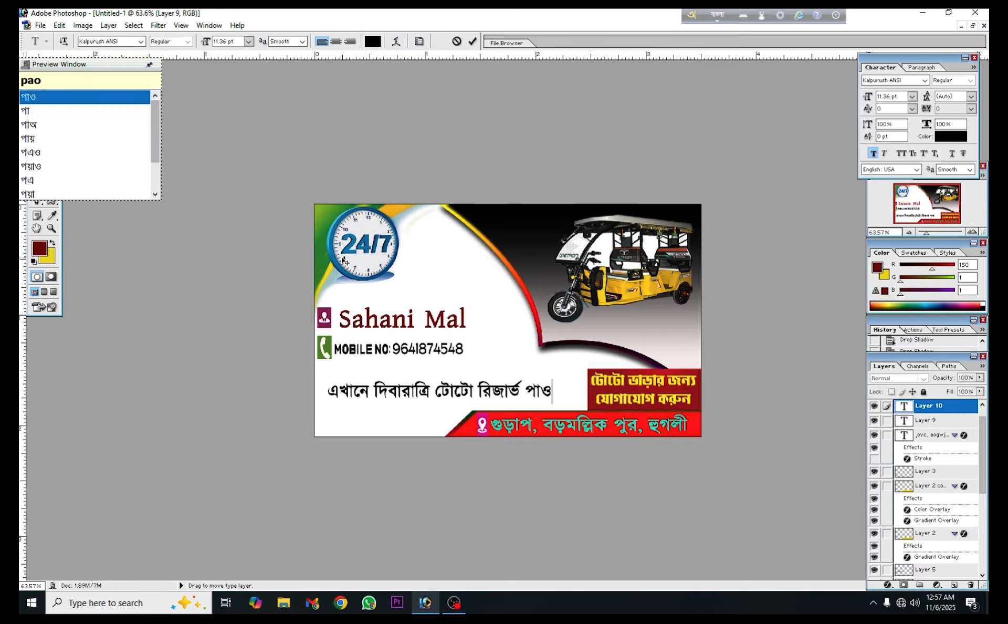
type("ya ")
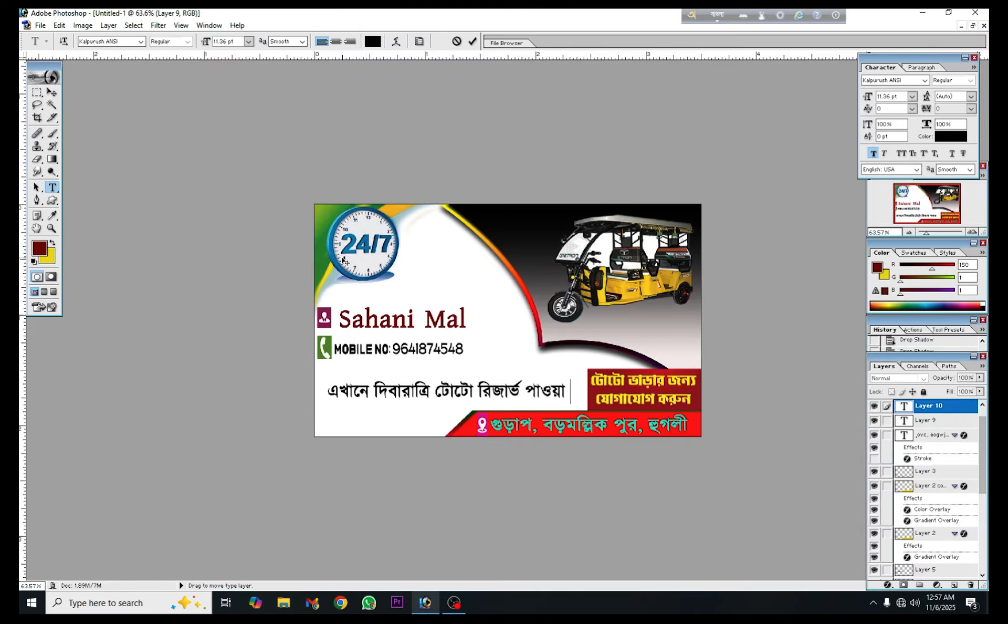
type("jay")
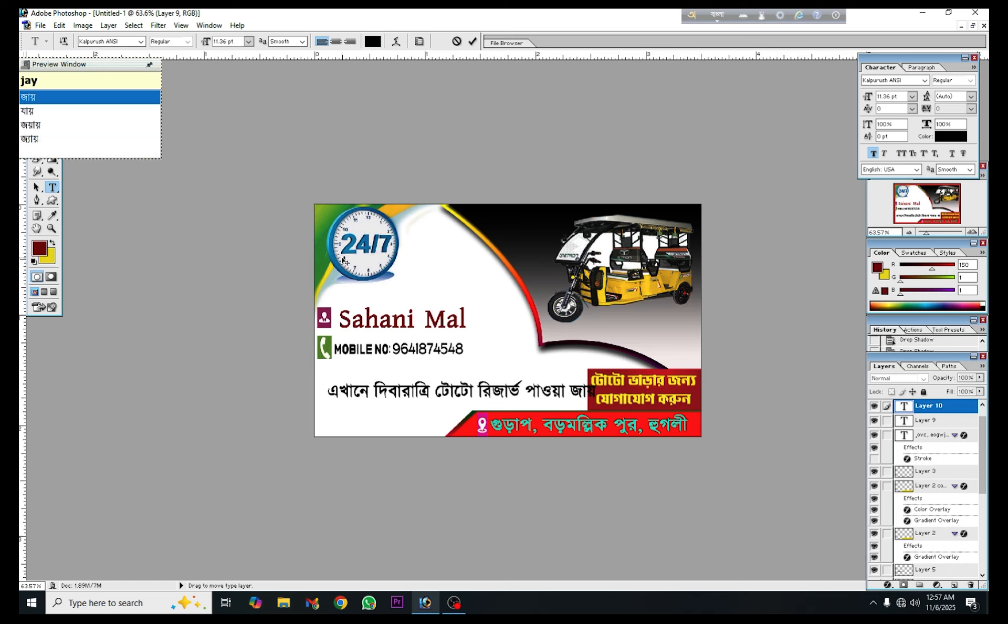
key("Down")
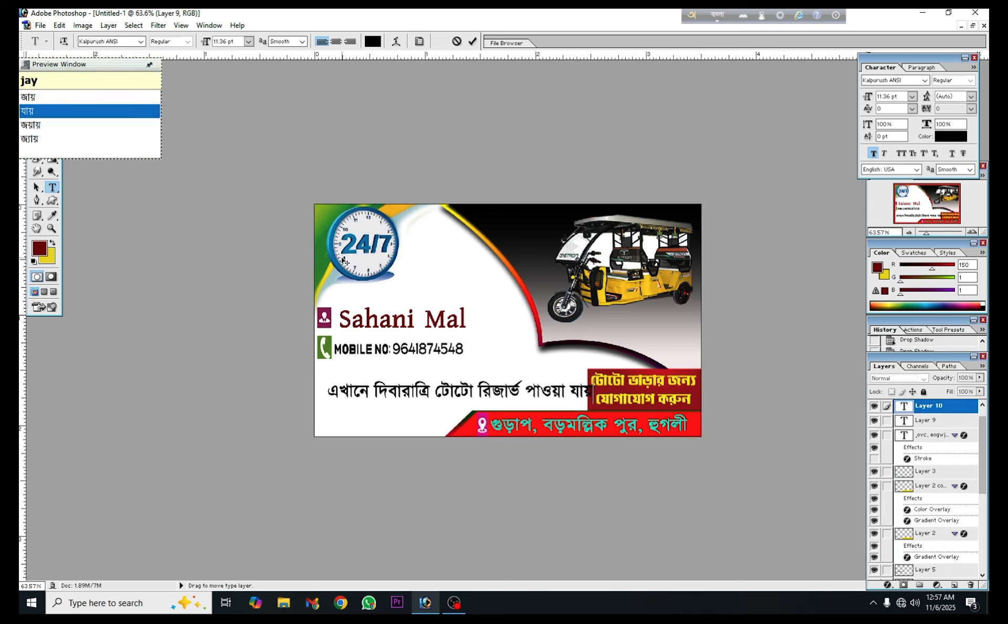
left_click(473, 41)
Narrow the service line to about 88.9% width so it clears the dark red Bengali text box
left_click(51, 93)
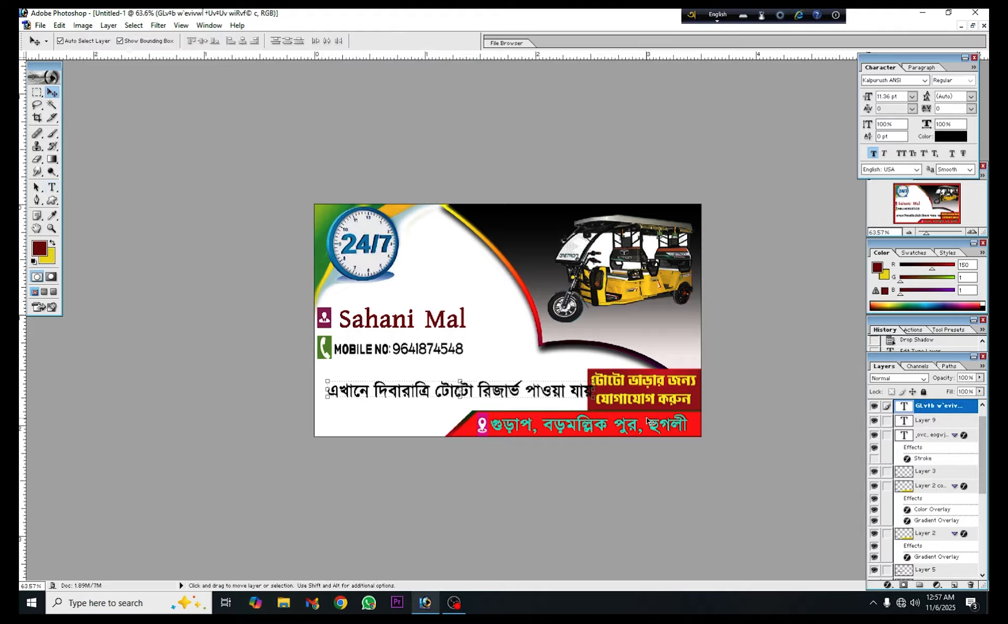
left_click_drag(594, 391, 564, 391)
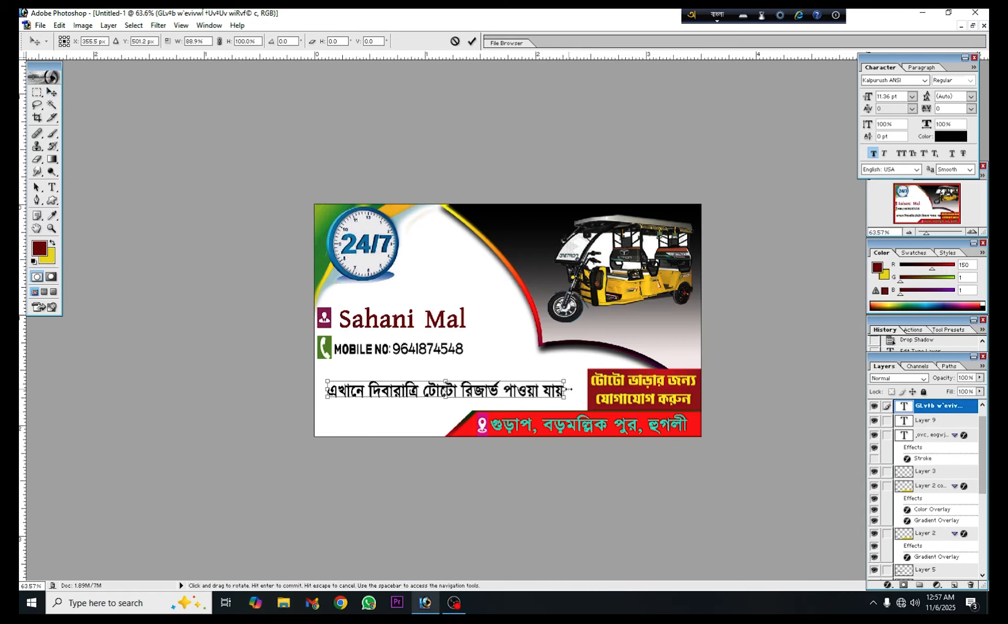
left_click(474, 41)
Move the service line up directly below the mobile number, with its start aligned to the phone icon's outer edge
key("Left")
key("Left")
key("Left")
key("Left")
key("Left")
key("Left")
key("Left")
key("Left")
key("Left")
key("Left")
key("Left")
key("Left")
key("Left")
key("Left")
key("Left")
key("Left")
key("Left")
key("Left")
key("Left")
key("Left")
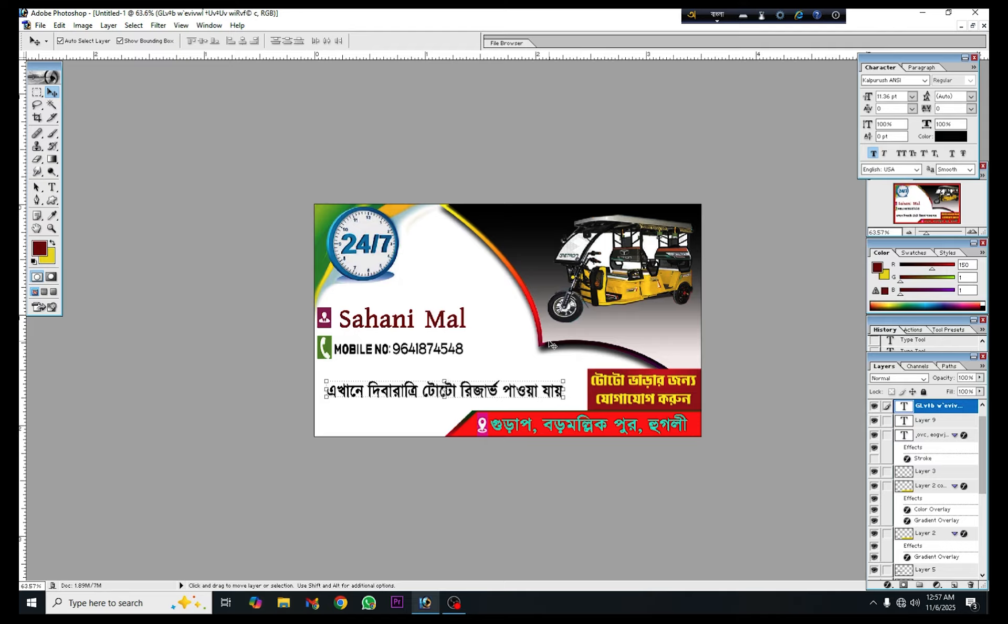
key("Up")
key("Up")
key("Up")
key("Up")
key("Up")
key("Up")
key("Up")
key("Up")
key("Up")
key("Up")
key("Up")
key("Up")
key("Up")
key("Up")
key("Up")
key("Up")
key("Up")
key("Up")
key("Up")
key("Up")
key("Up")
key("Up")
key("Up")
key("Up")
key("Up")
key("Up")
key("Up")
key("Up")
key("Up")
key("Up")
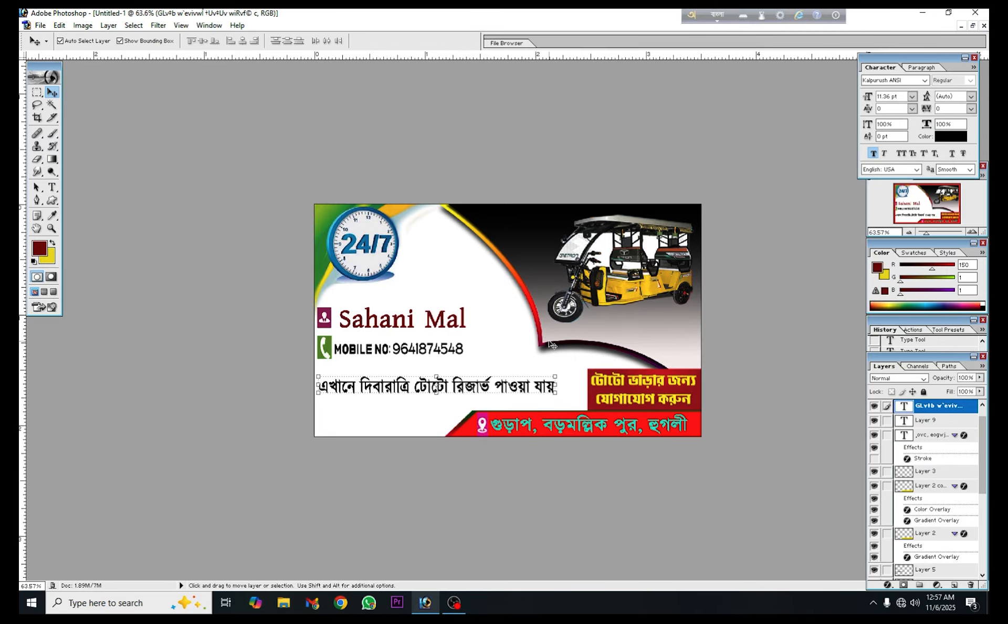
key("Down")
key("Down")
key("Down")
key("Down")
key("Down")
key("Down")
key("Down")
key("Down")
key("Down")
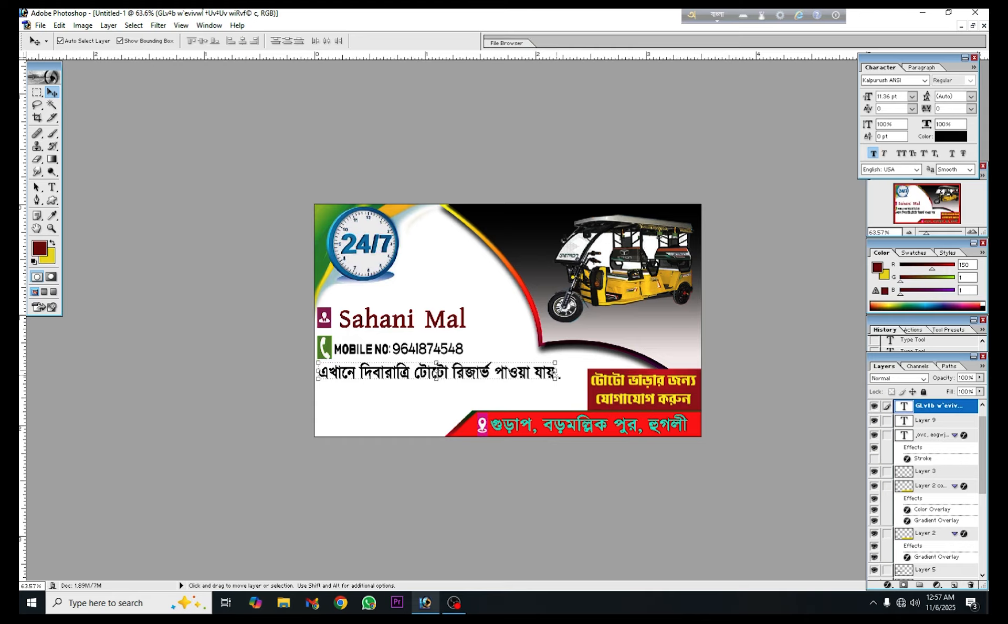
Widen the service line to about 106.9% so it ends just before the dark red text box
left_click_drag(555, 373, 571, 373)
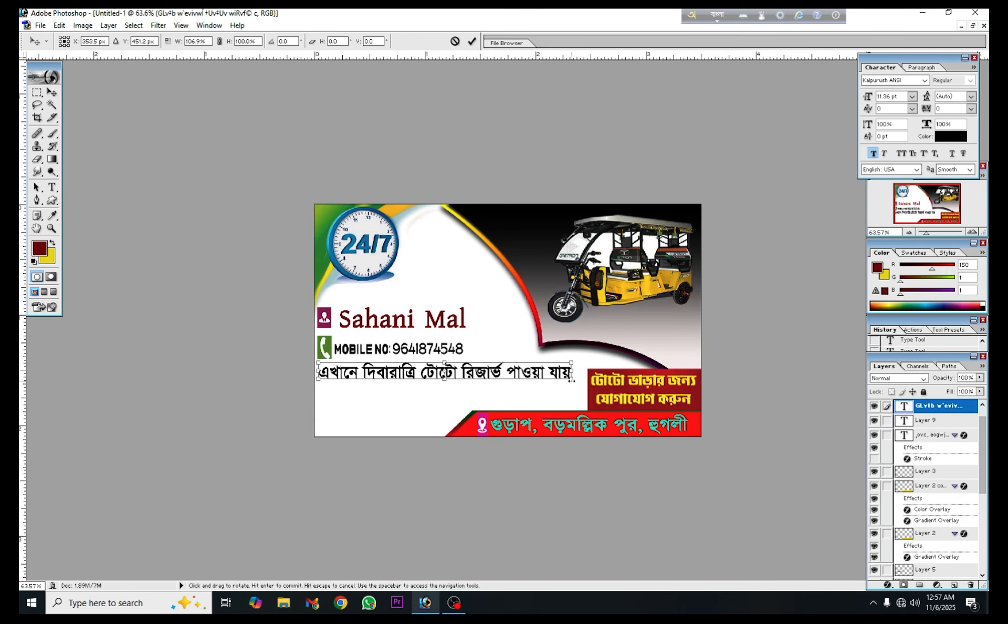
left_click(471, 41)
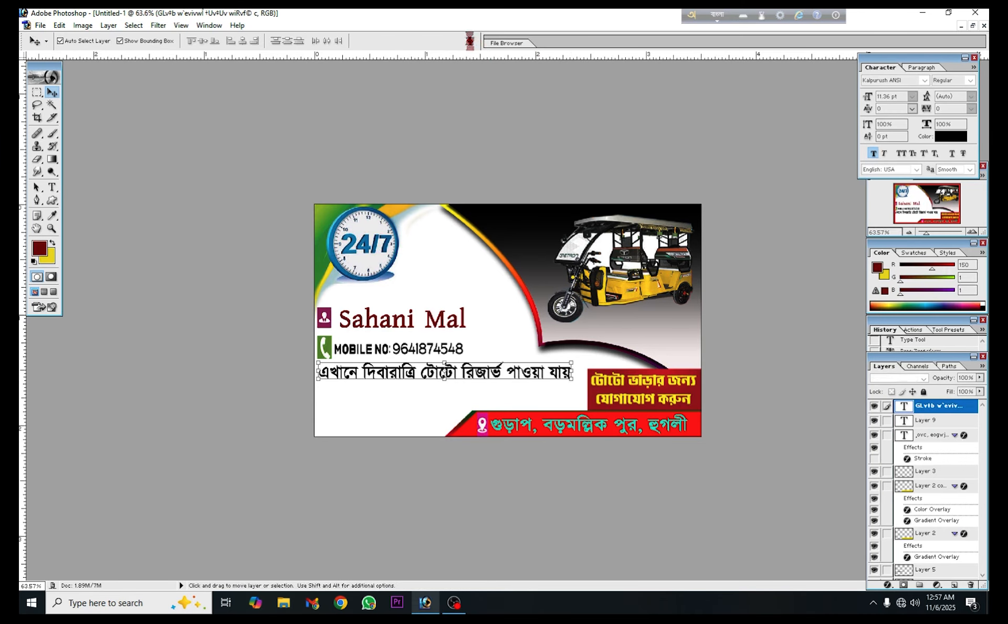
left_click(397, 414)
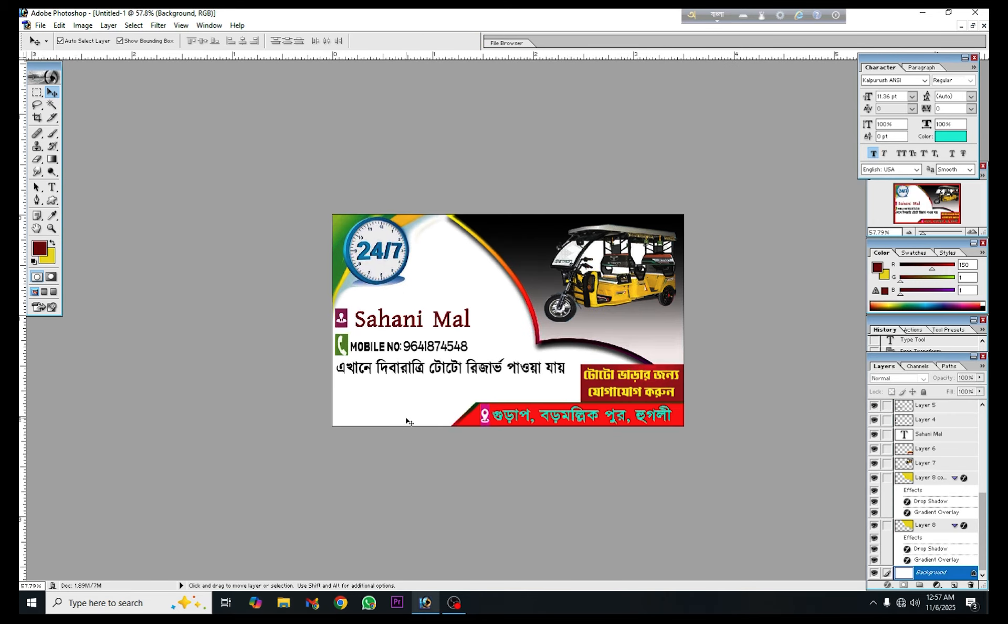
Recolor the Bengali service line to dark blue 0A0182
left_click(403, 376)
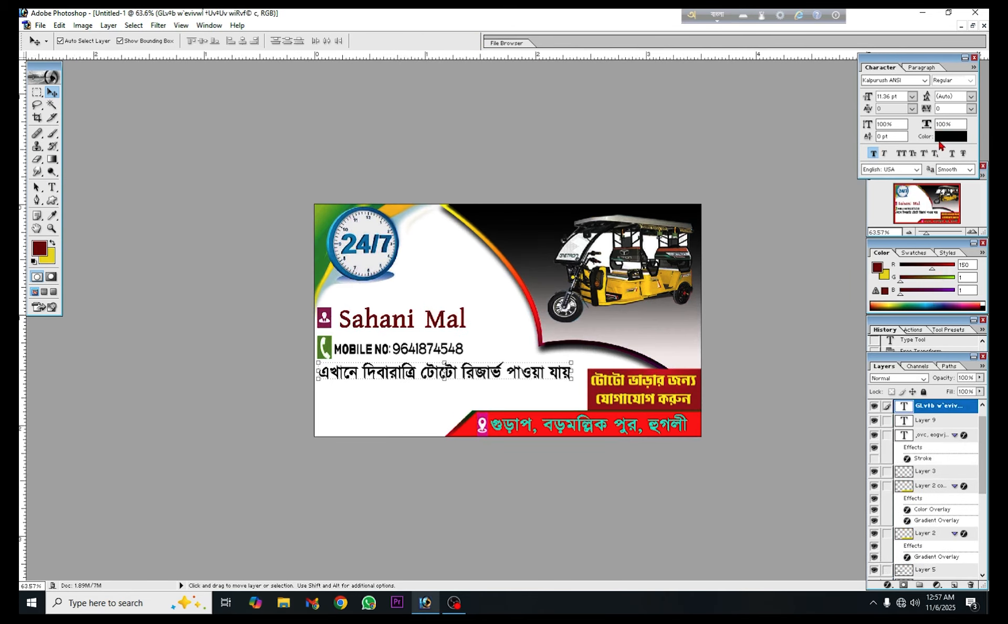
left_click(942, 137)
left_click(851, 332)
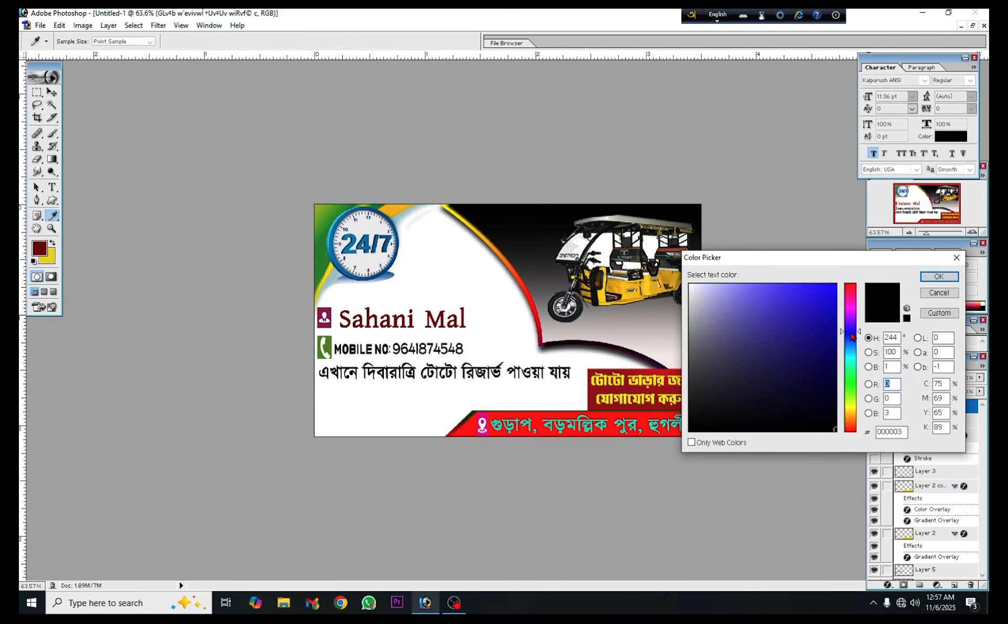
left_click(835, 355)
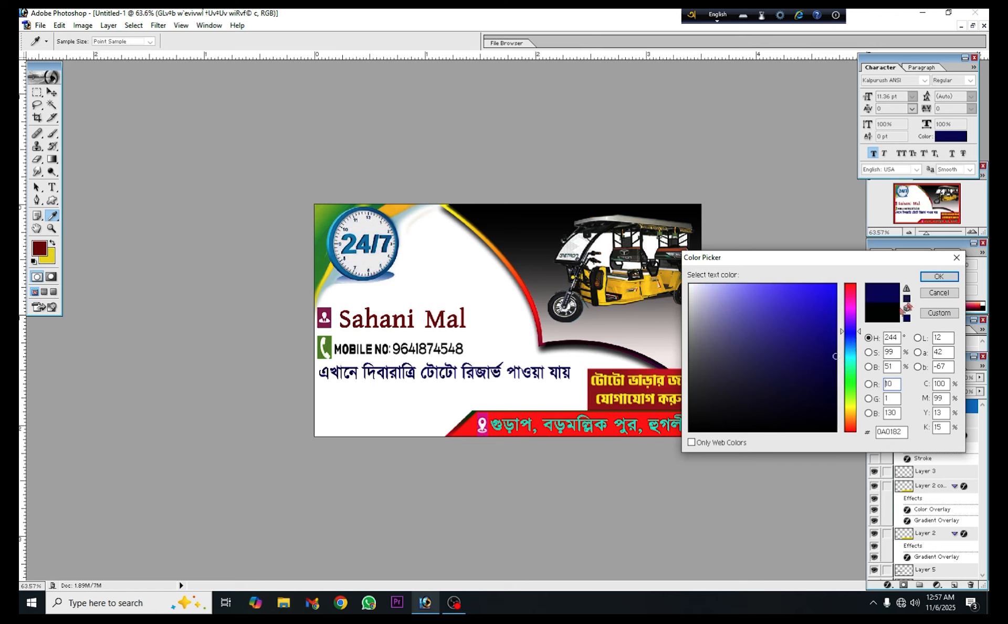
left_click(931, 279)
left_click(373, 408)
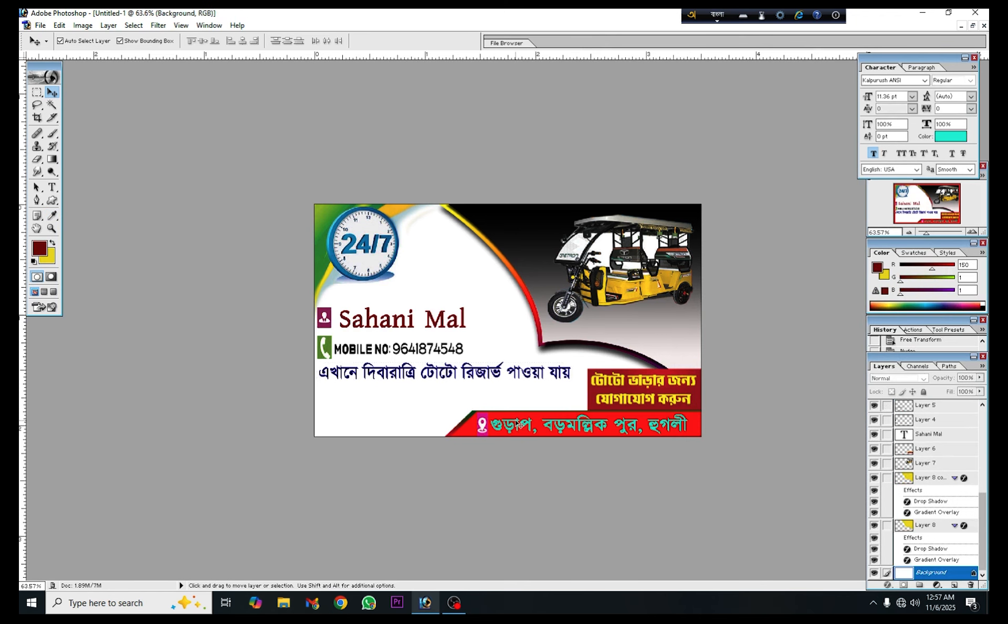
Nudge the dark blue service line slightly down to leave a small gap below the mobile number
scroll(517, 424, "down", 1)
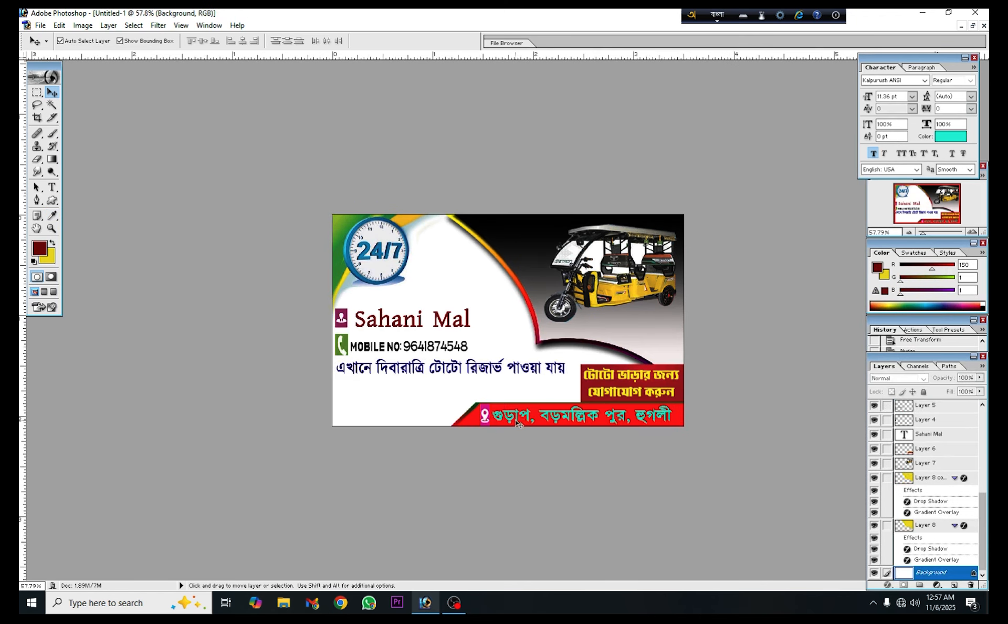
left_click(424, 372)
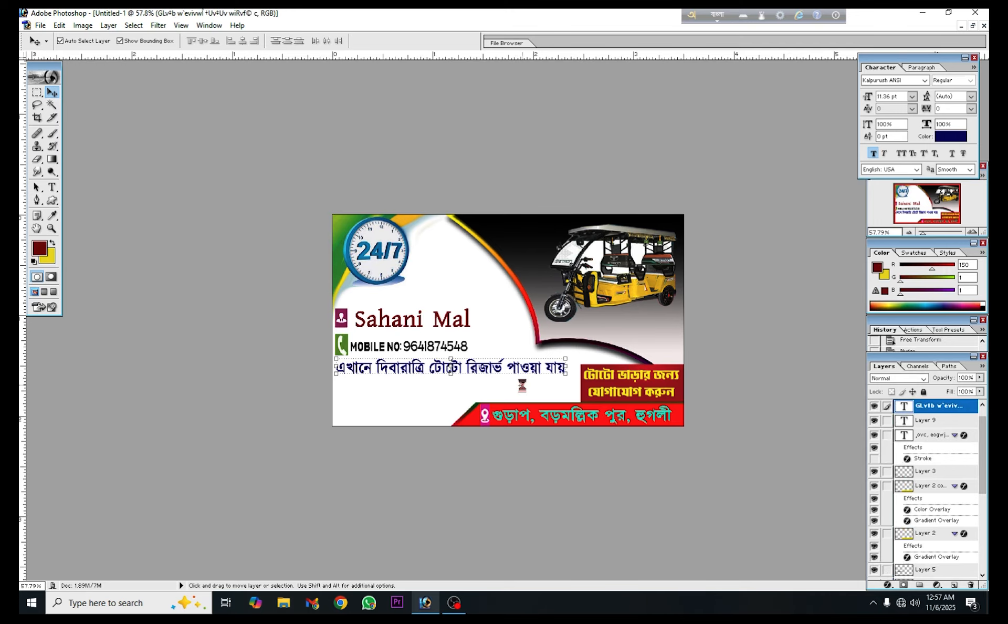
key("Down")
key("Down")
key("Down")
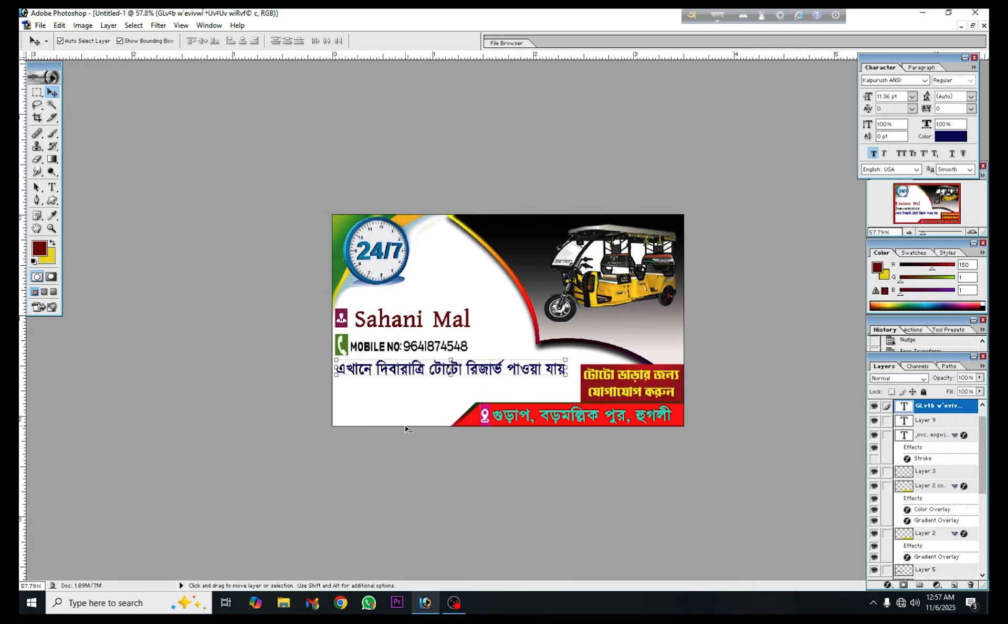